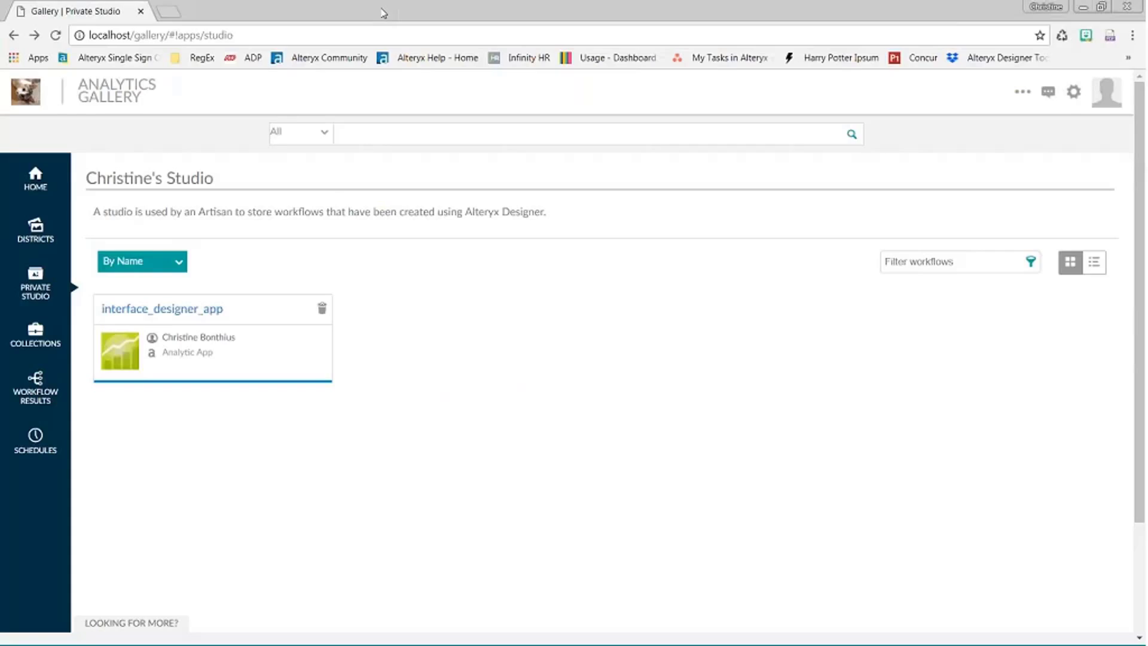
- Switch from the browser to the Alteryx Designer window showing interface_designer_app.yxwz
key(alt+Tab)
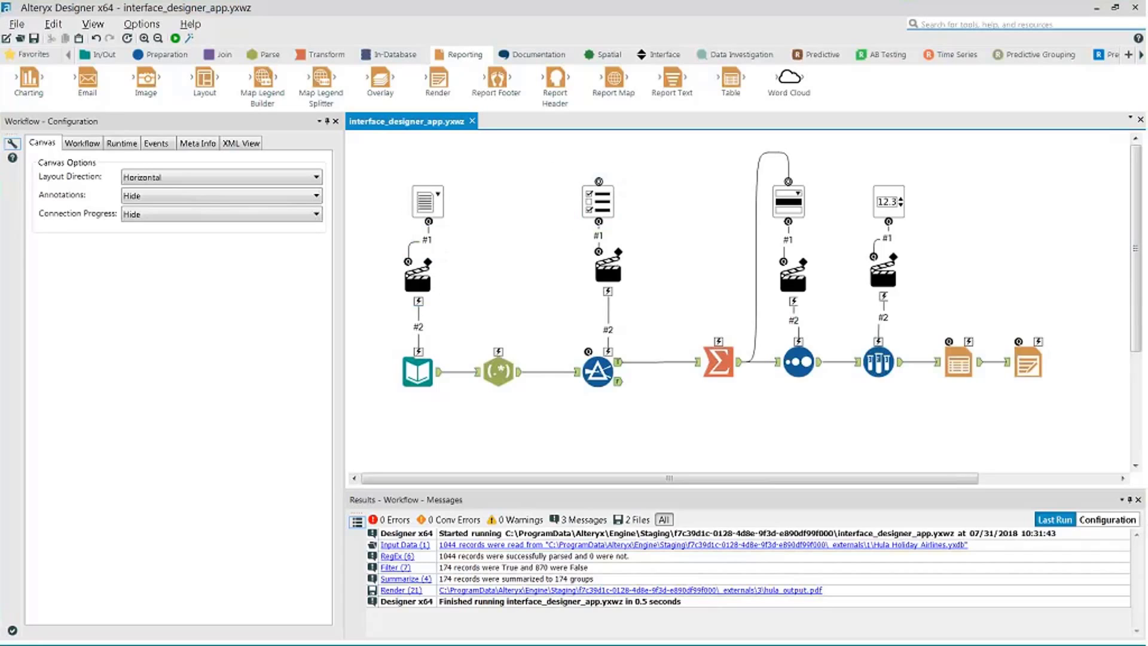
click(417, 378)
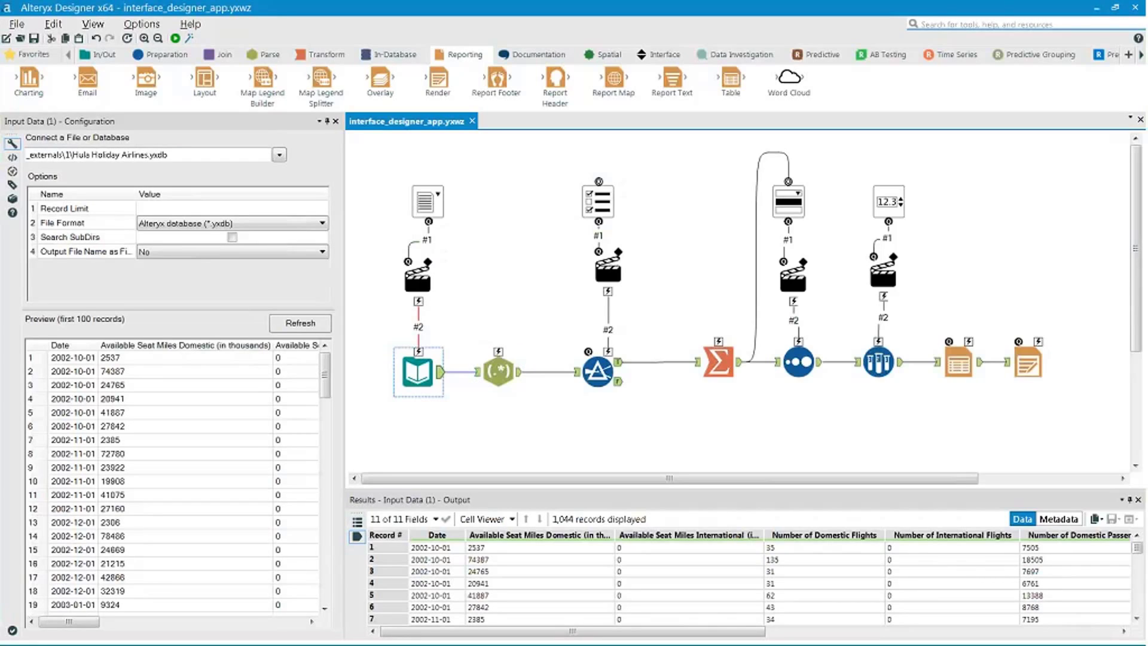
click(588, 200)
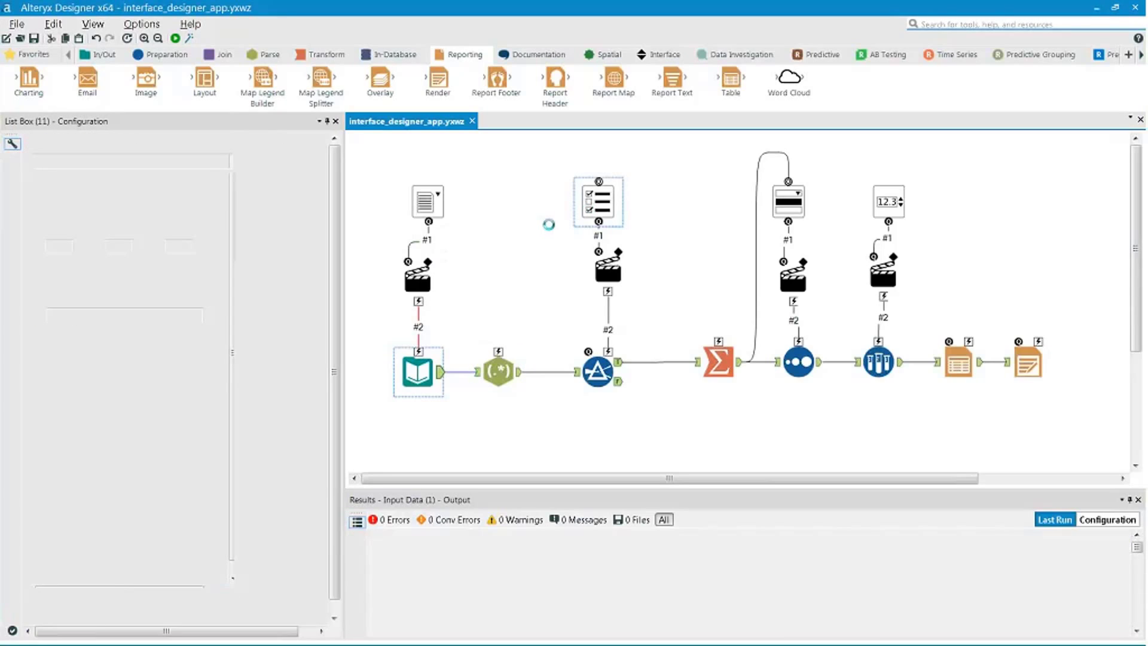
click(153, 160)
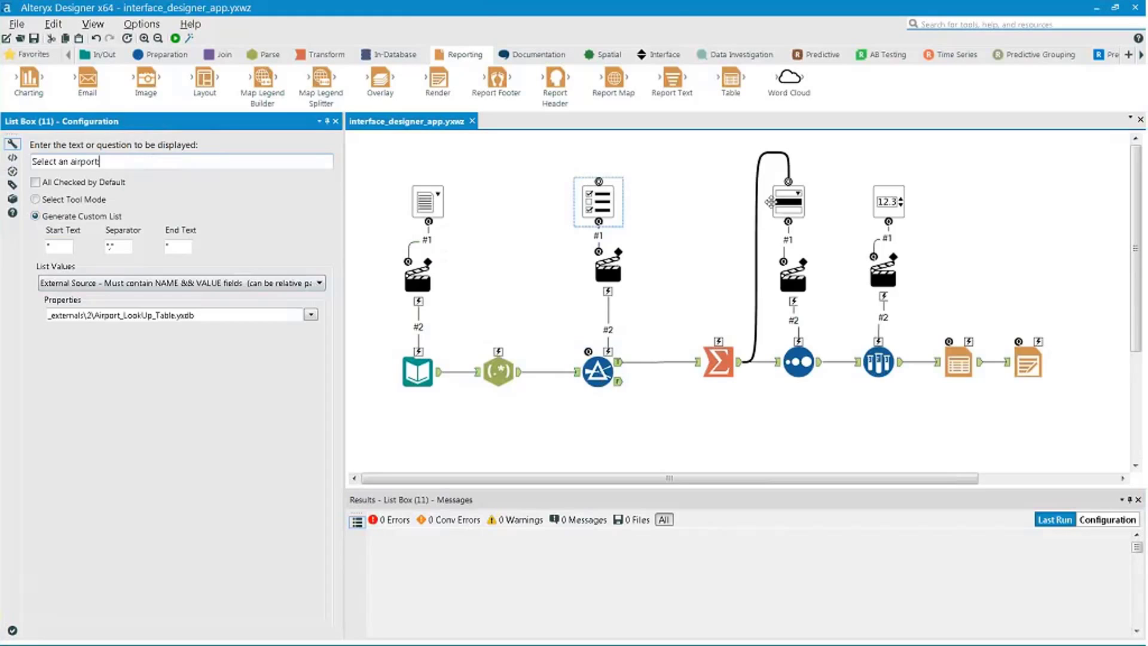
click(778, 209)
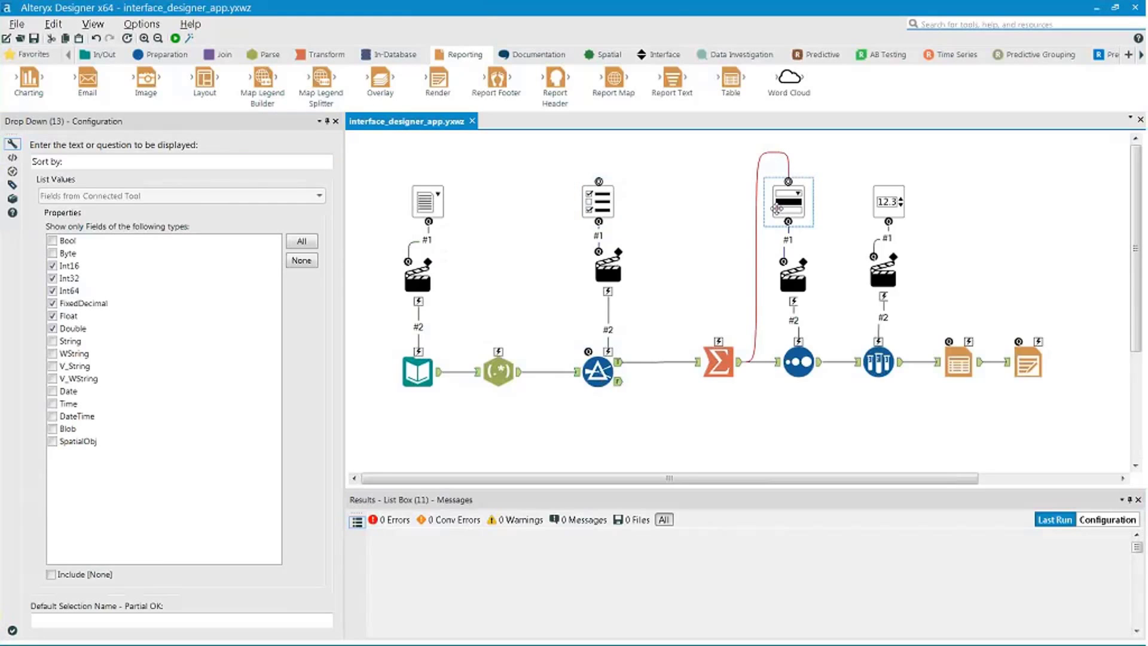
click(797, 365)
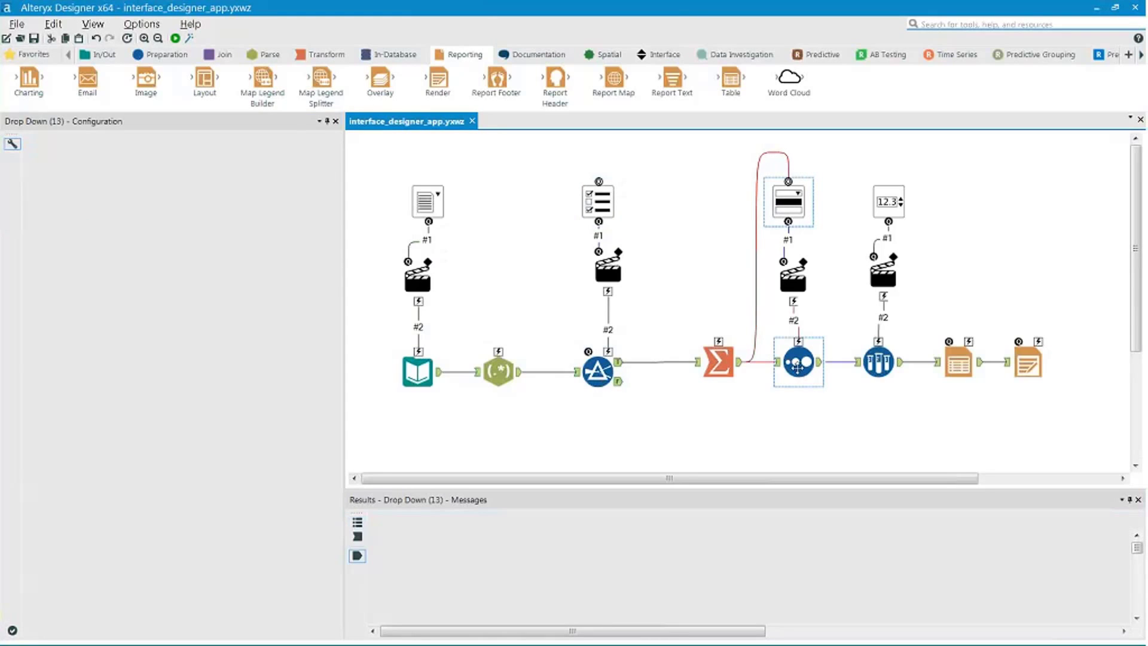
click(166, 187)
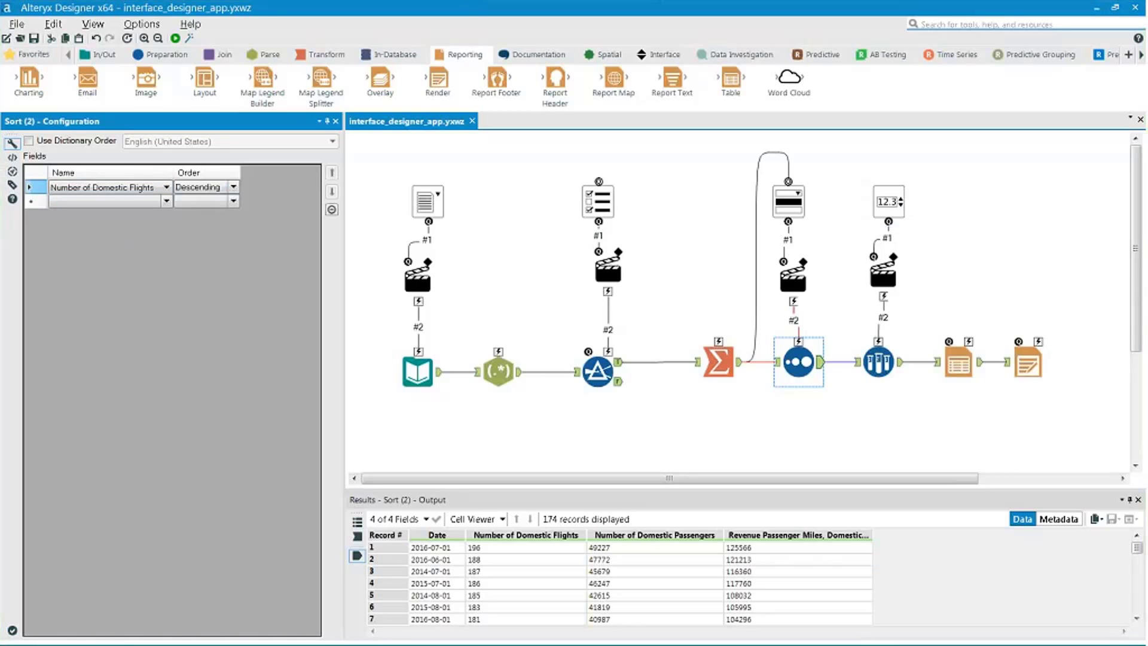
click(878, 362)
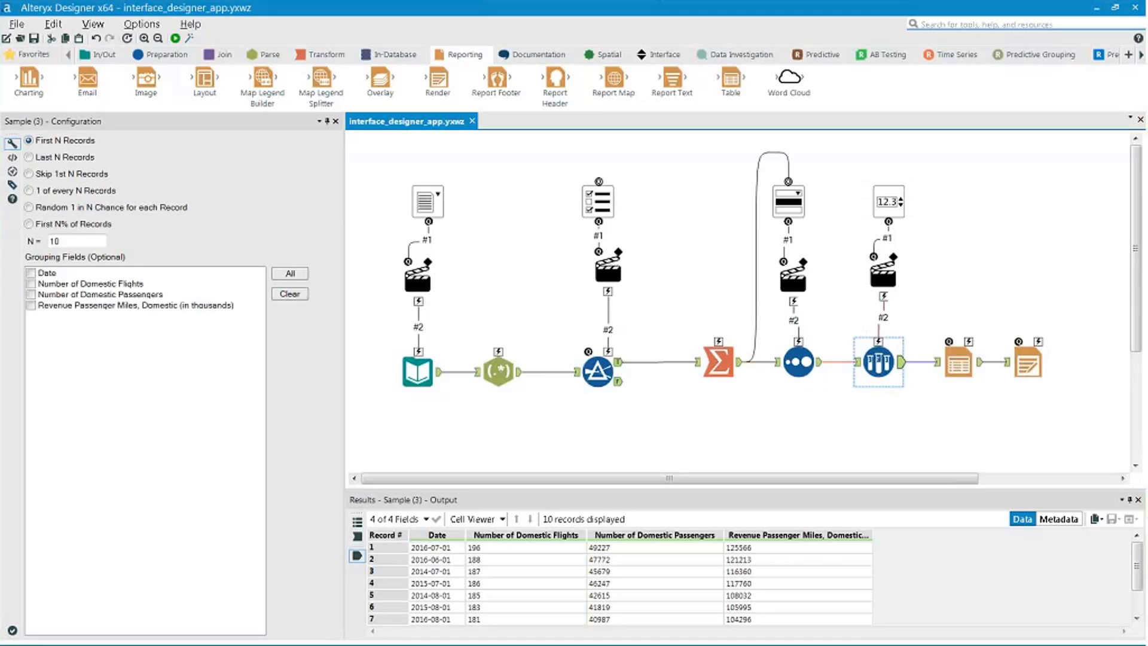
click(1012, 311)
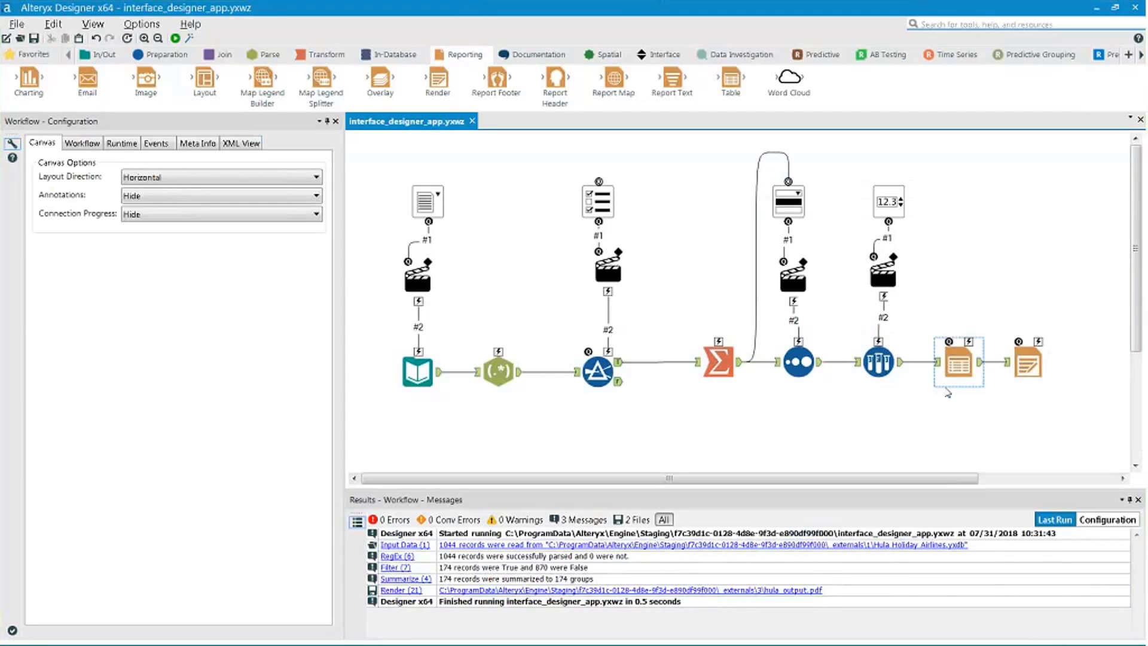
click(1032, 368)
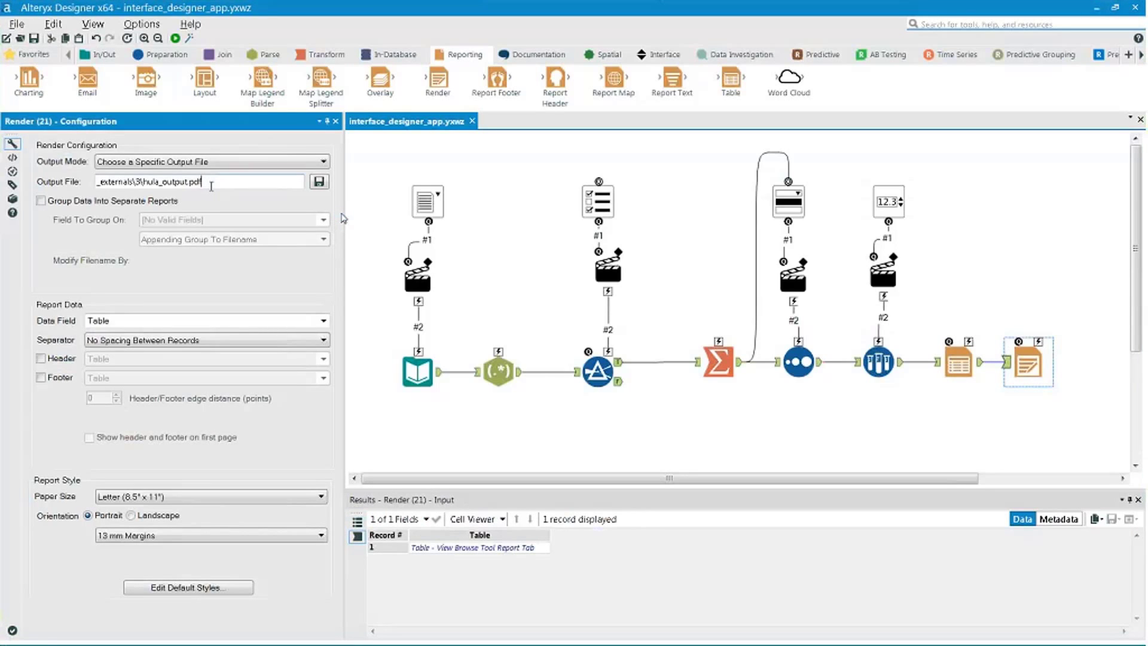
click(930, 435)
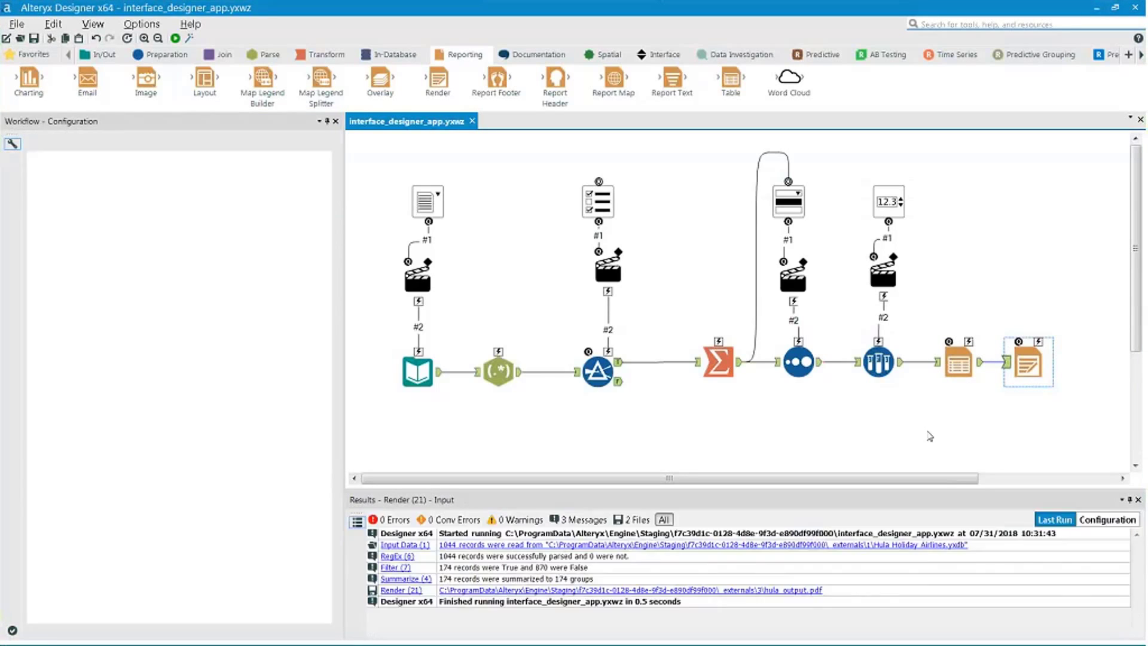
drag(688, 483, 752, 484)
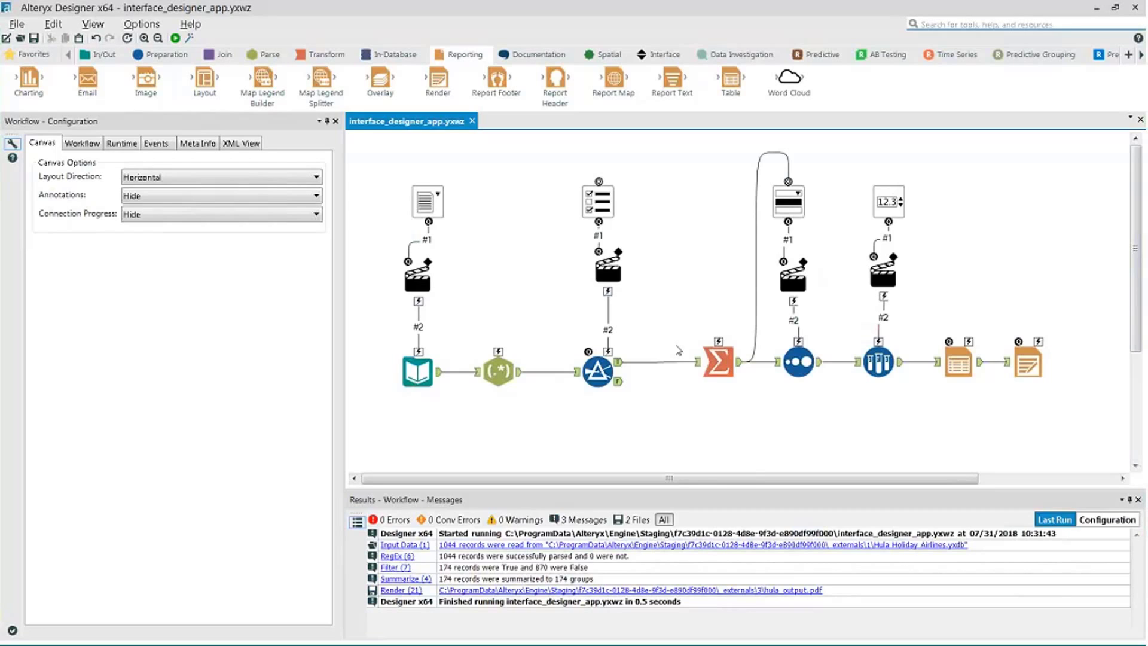
click(678, 350)
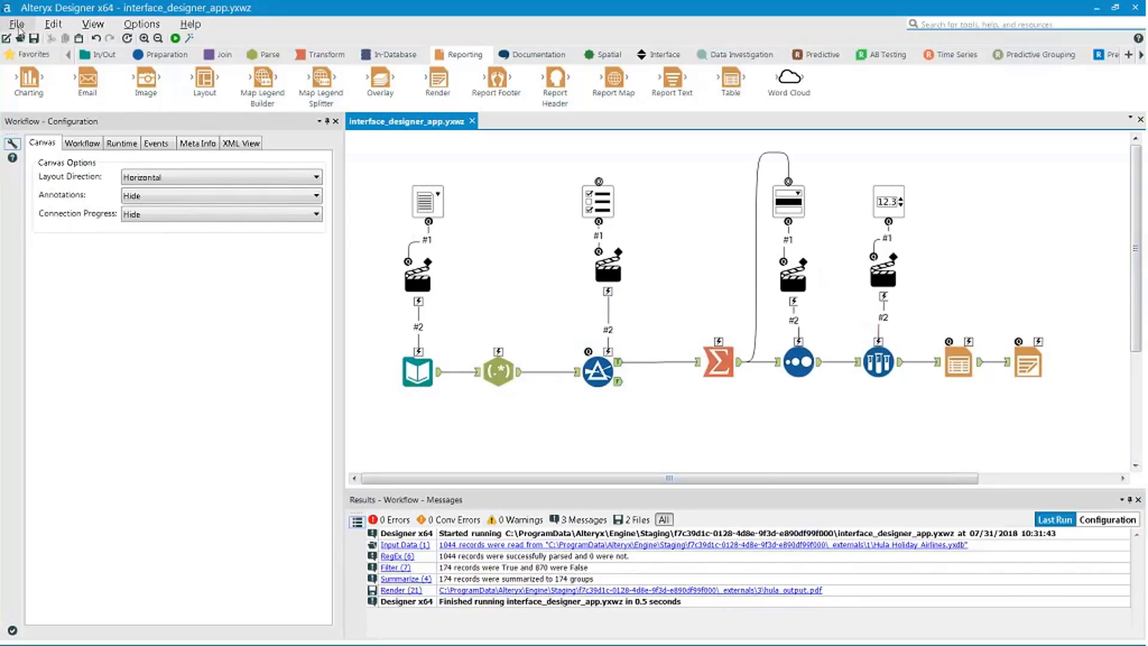
- Use File > Save As to save interface_designer_app to My Company's Gallery
click(18, 25)
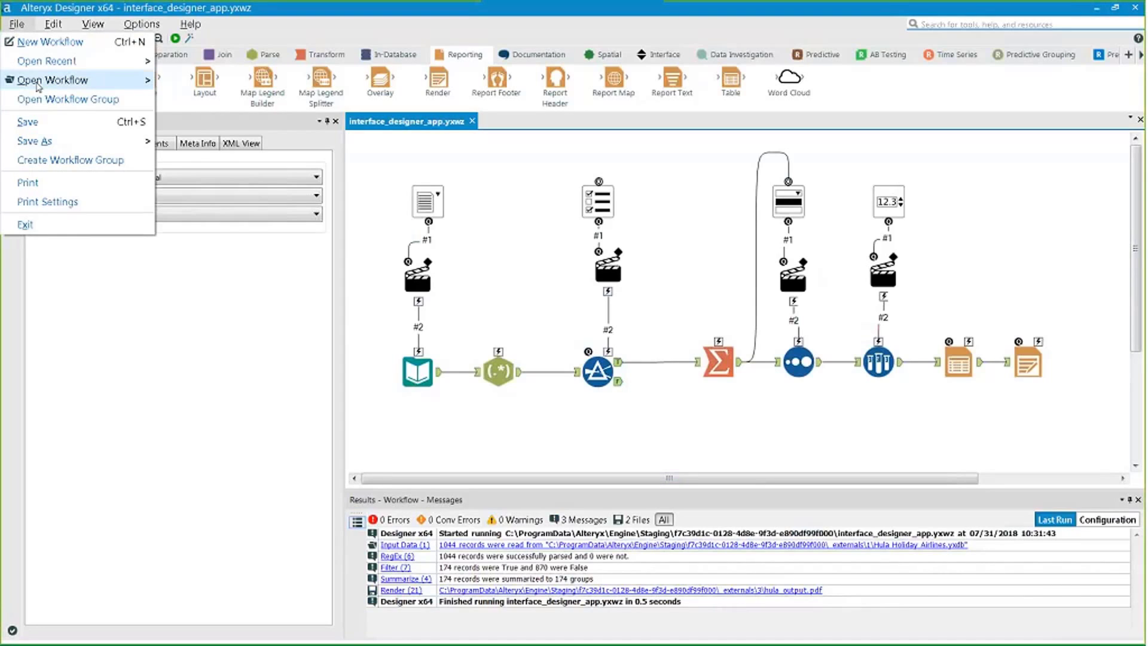
mouse_move(24, 150)
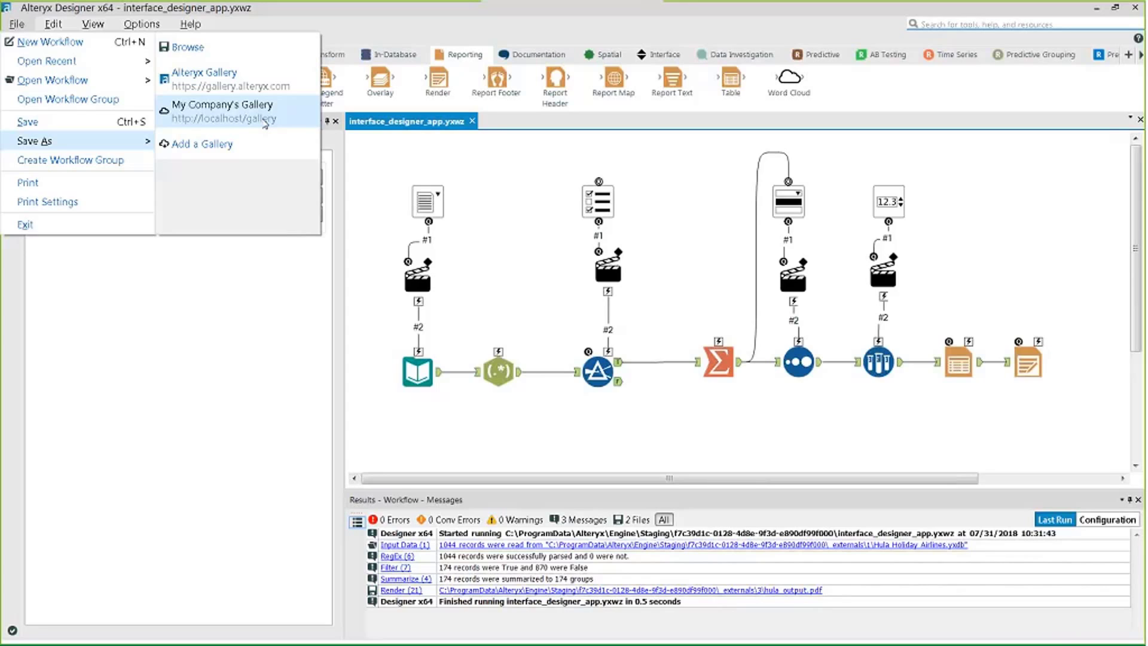
click(264, 124)
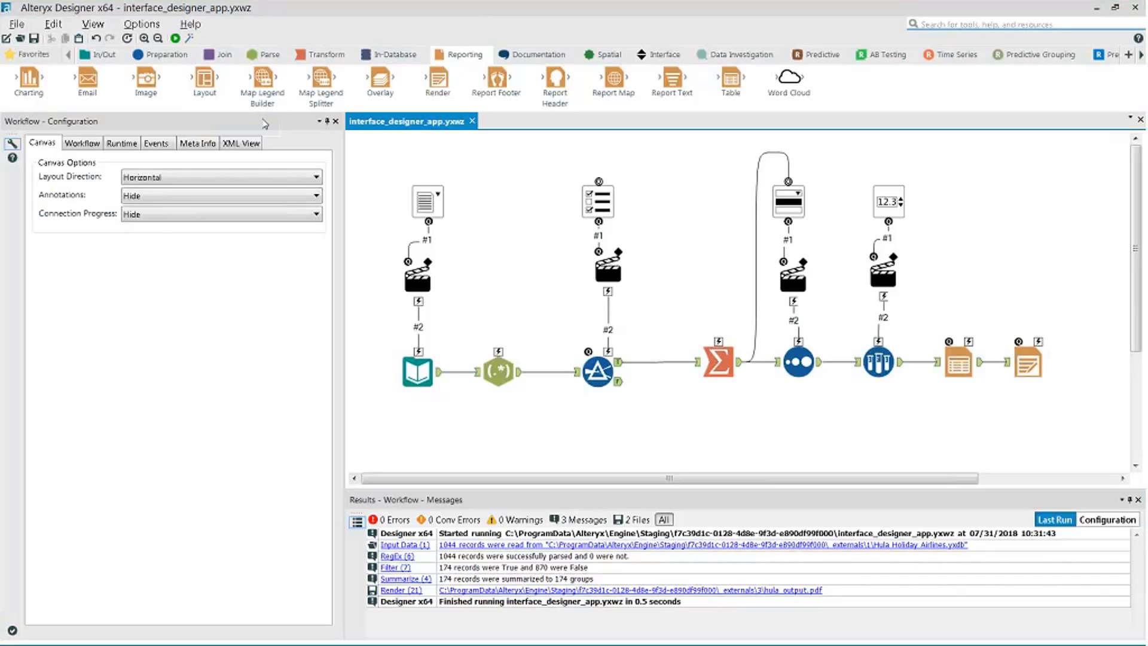
click(16, 24)
mouse_move(40, 149)
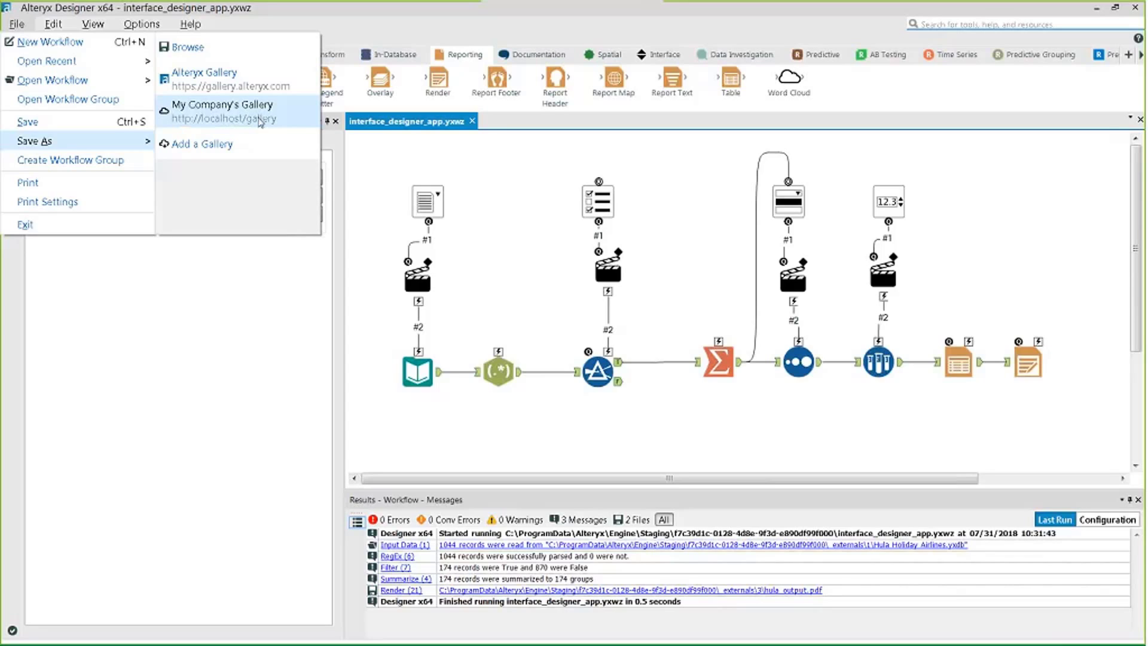
click(470, 171)
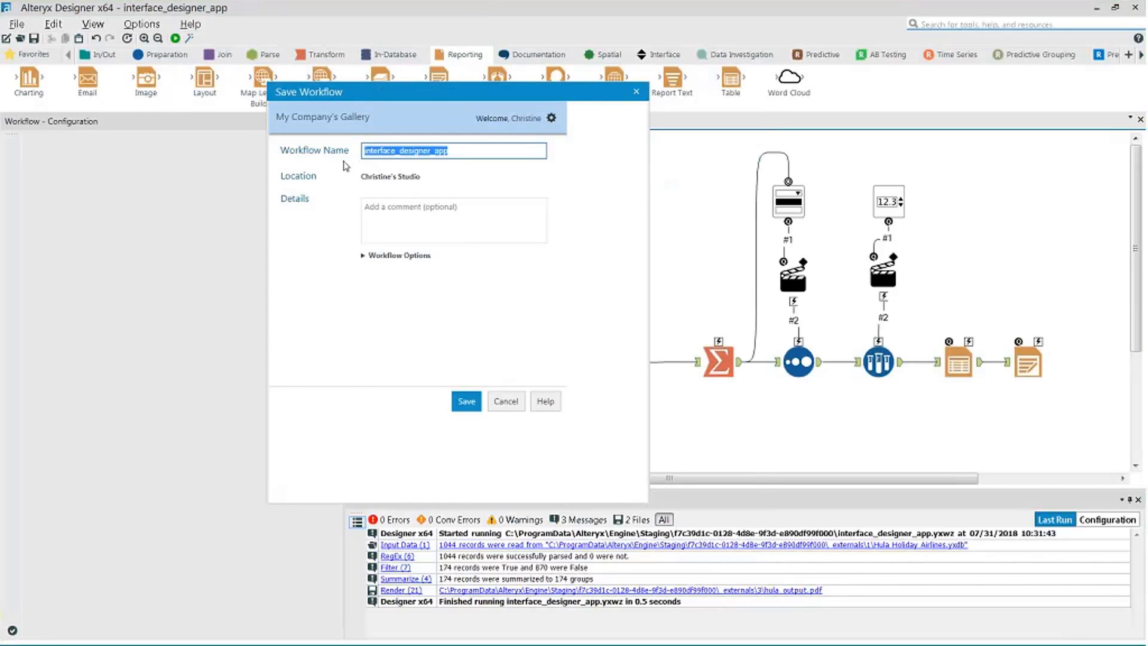
- Name the app Hula Holiday Metric App, describe it 'Run this app to pull metrics regarding Hula Holiday flights.'
text(Hula HC)
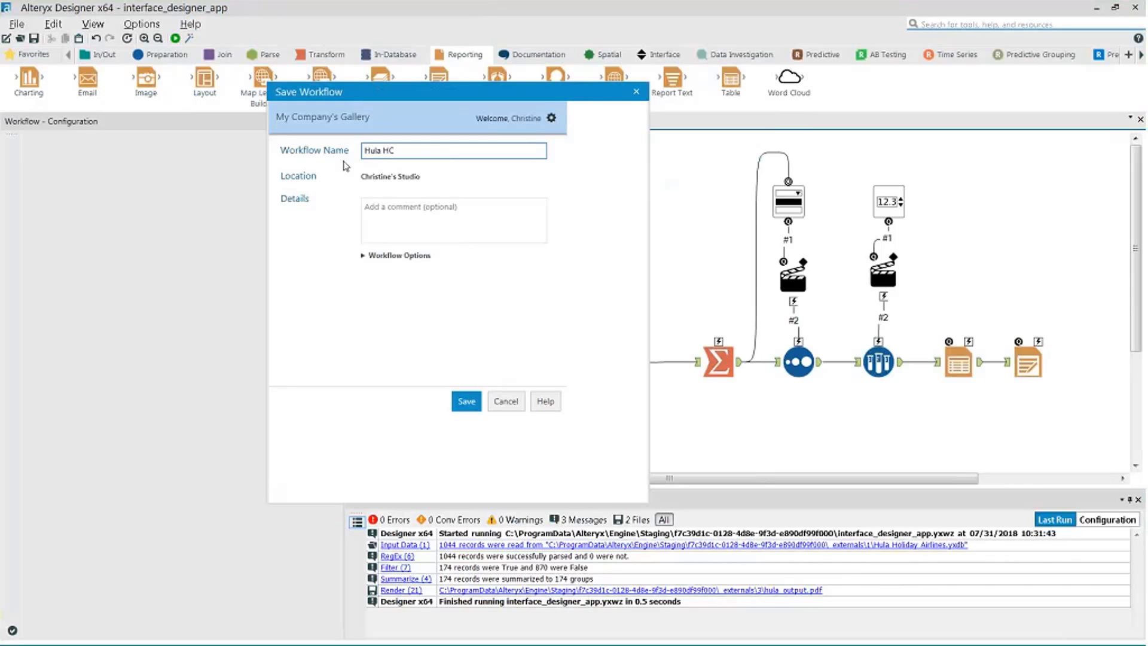
text(liday Metric App)
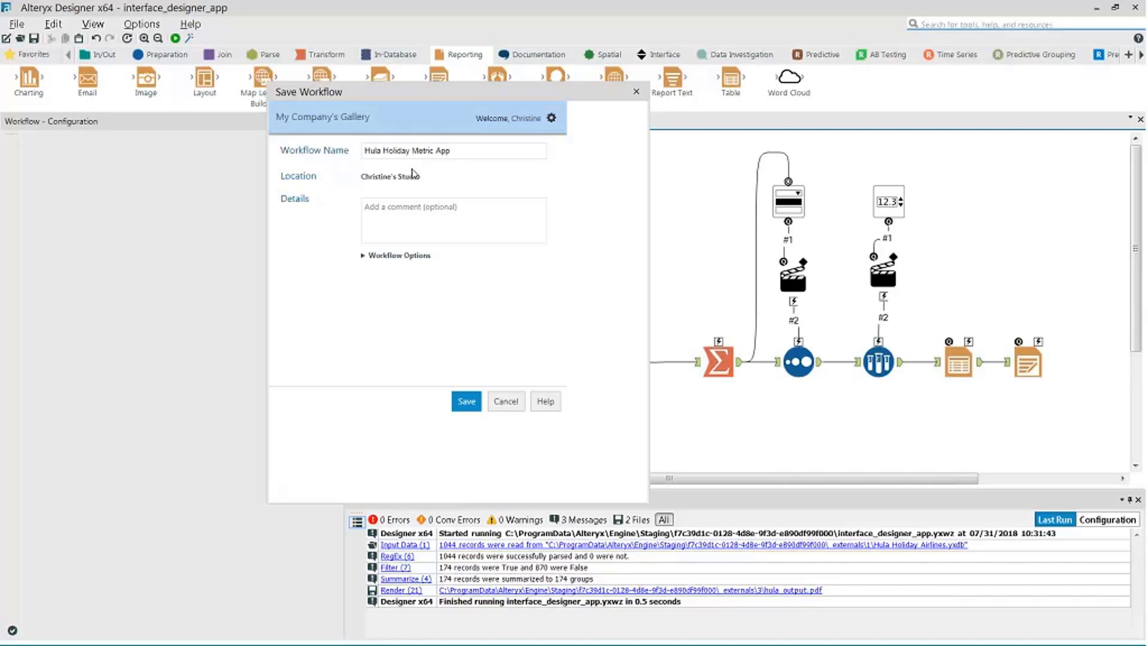
click(448, 223)
click(451, 221)
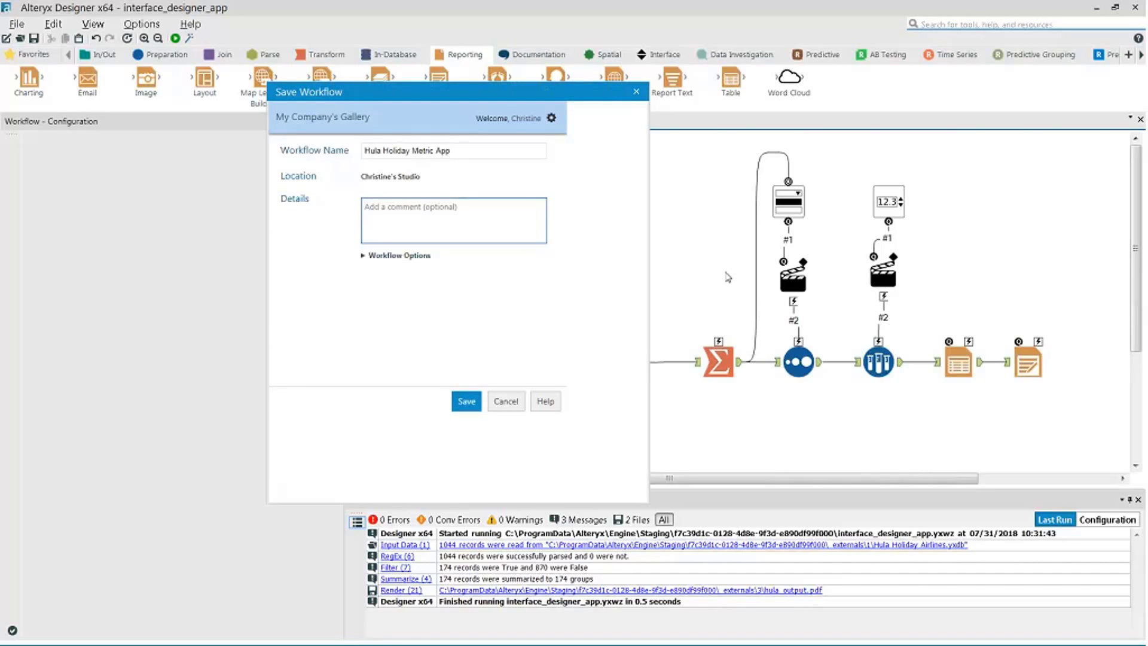
text(Run this app to pull metrics regarding H)
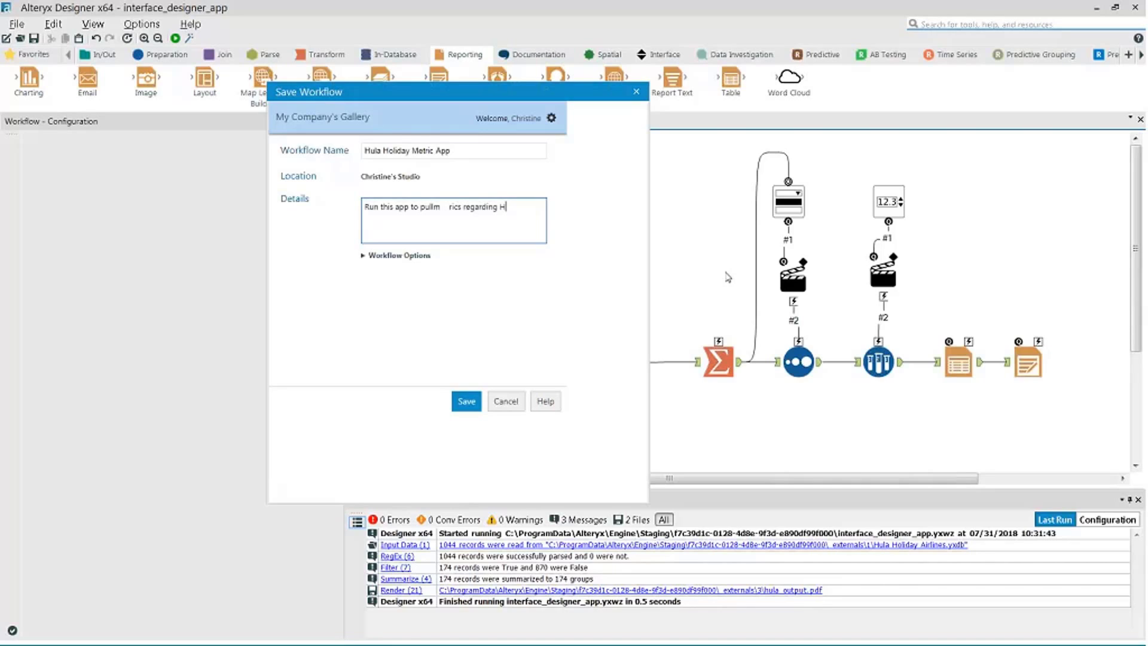
text(ula Holiday flights.)
click(371, 259)
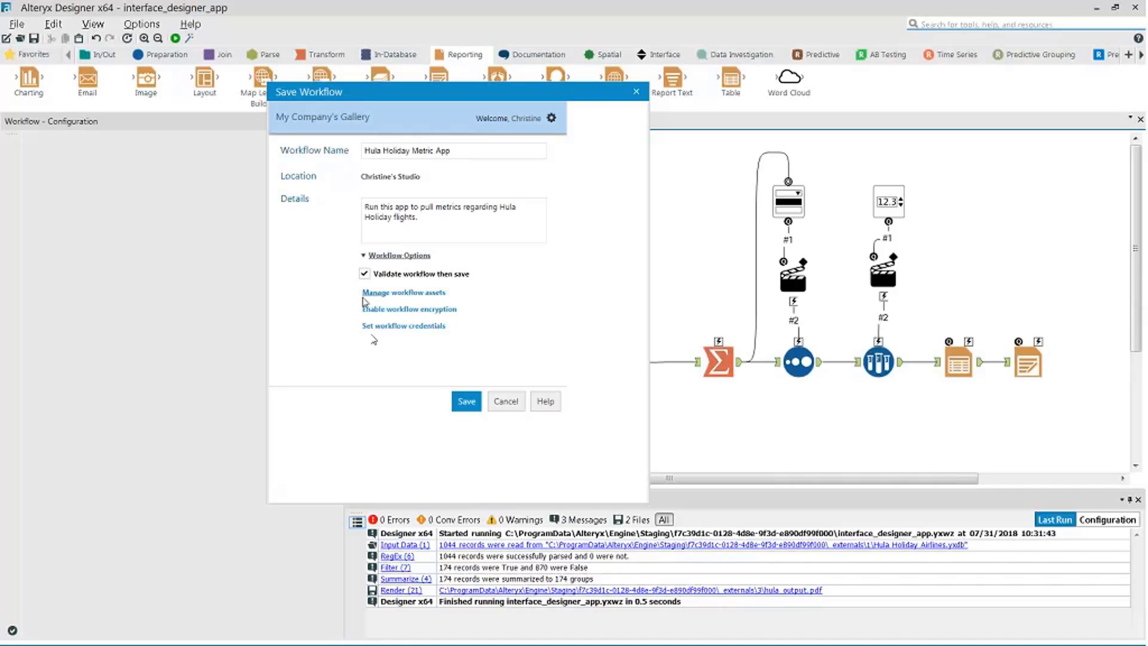
click(436, 295)
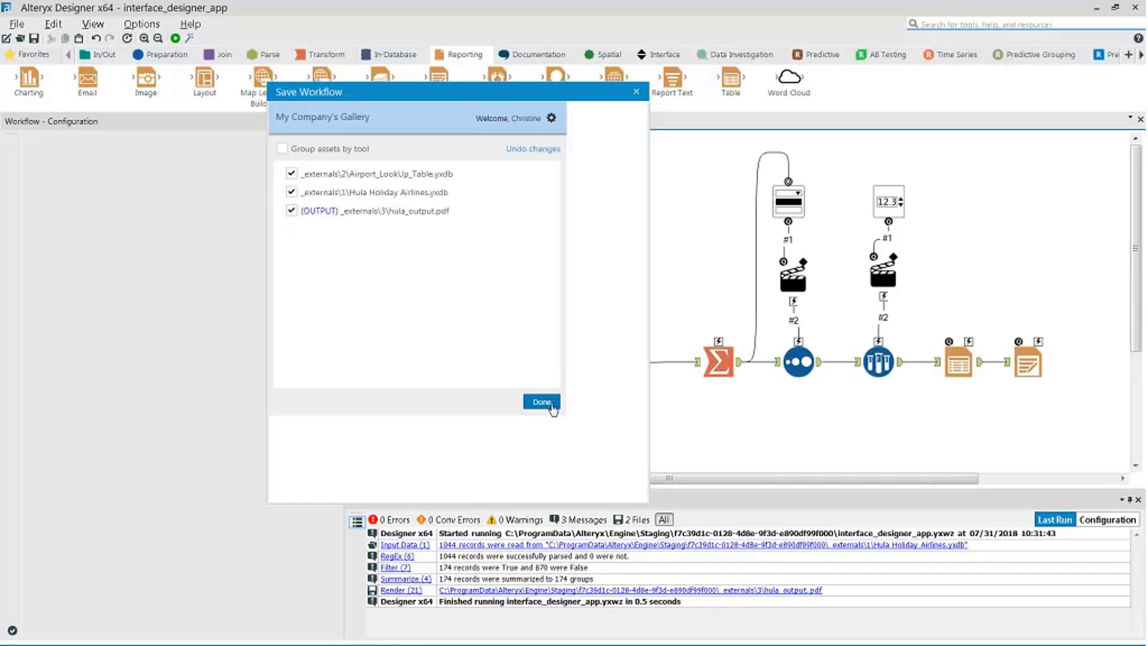
click(550, 404)
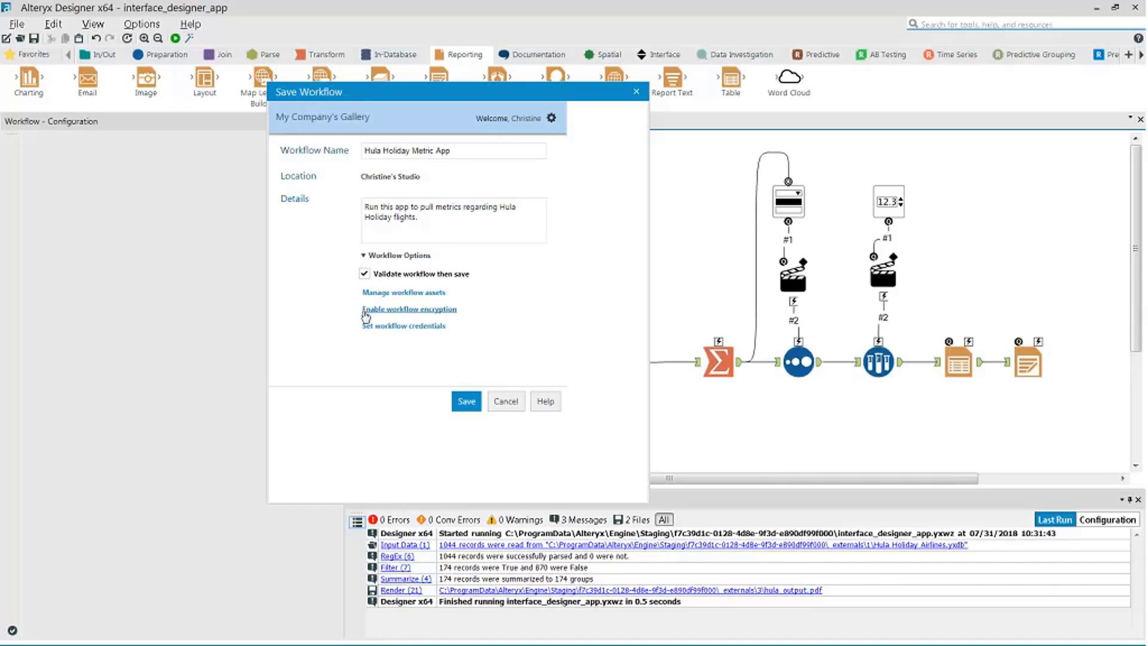
click(366, 309)
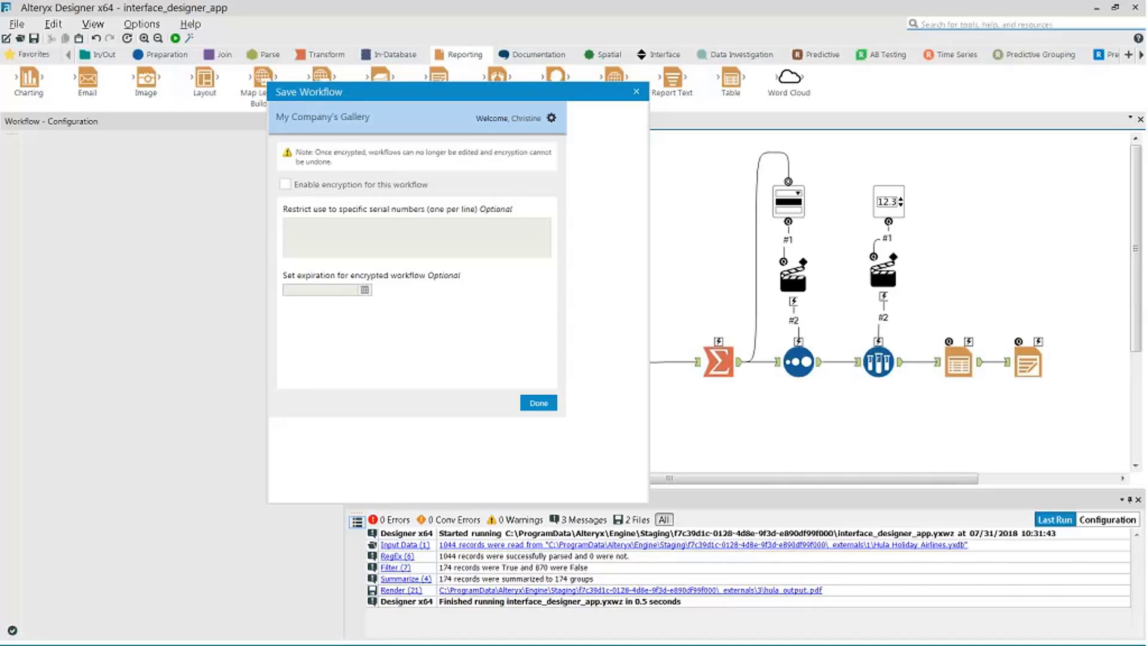
click(285, 185)
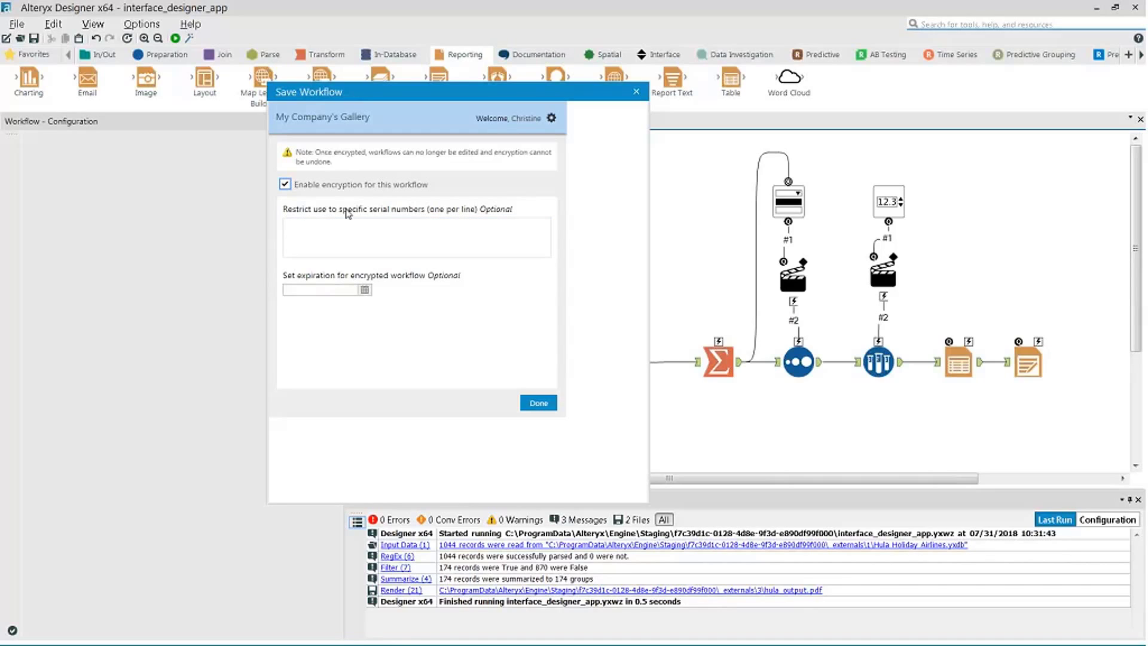
click(285, 184)
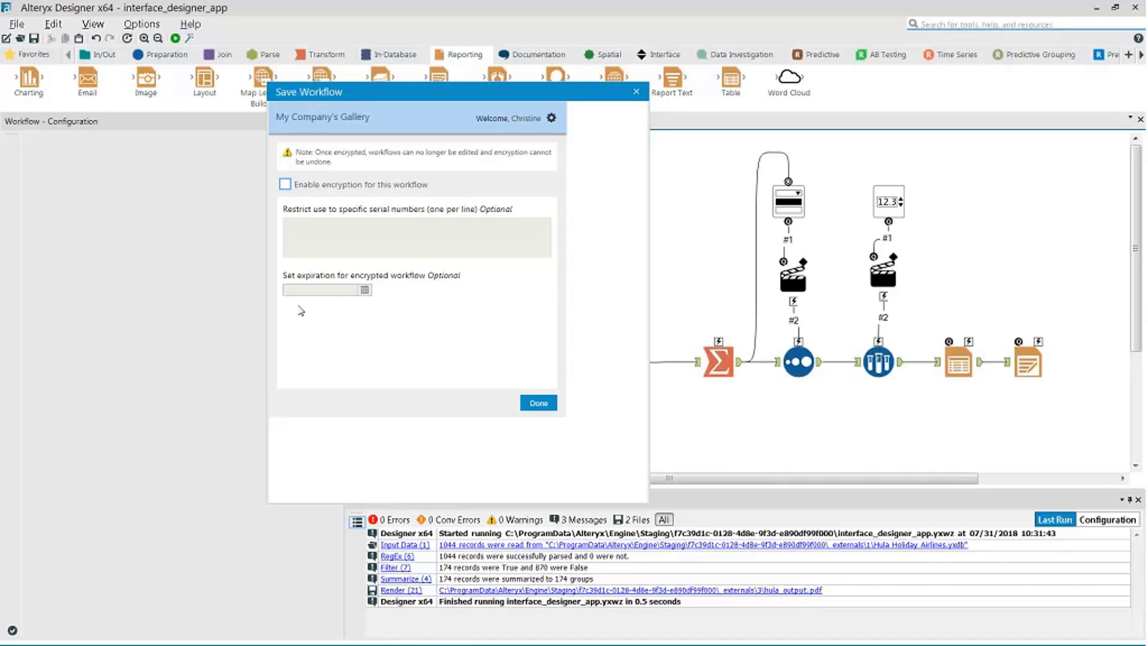
click(540, 404)
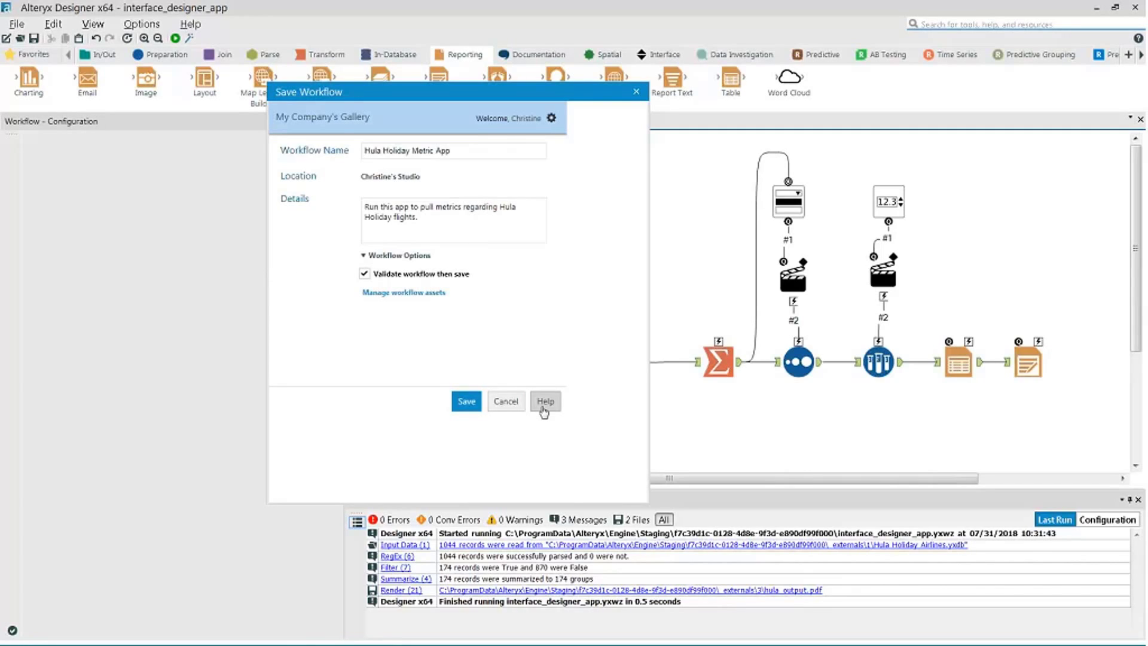
click(377, 327)
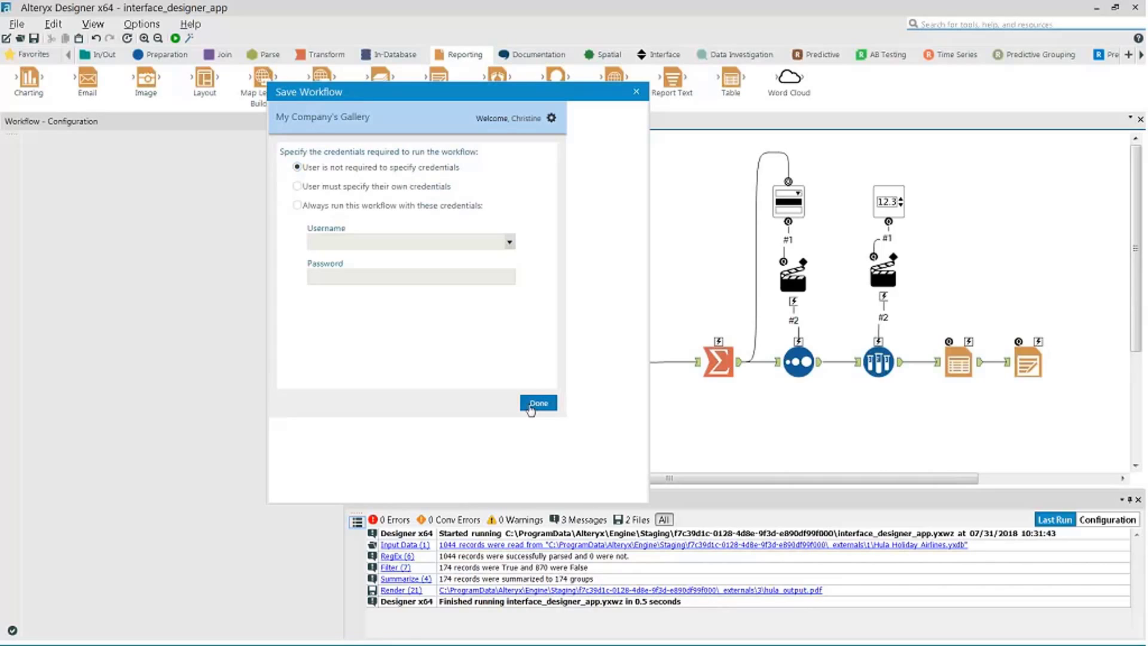
click(537, 403)
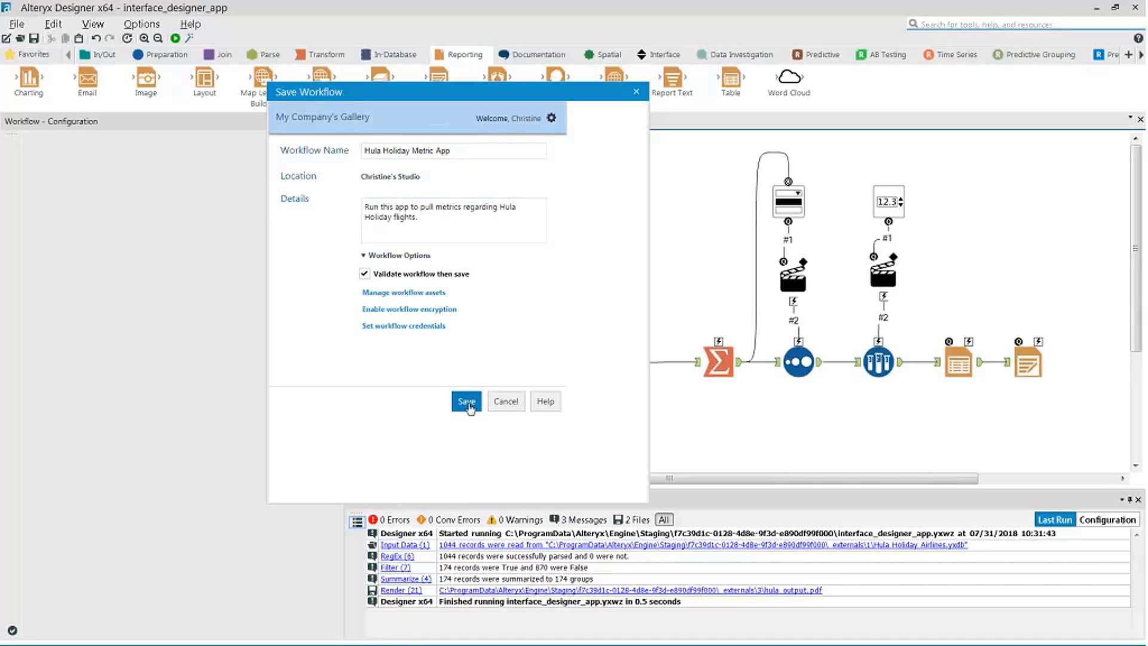
- Save Hula Holiday Metric App to the gallery and view its page in the browser
click(467, 404)
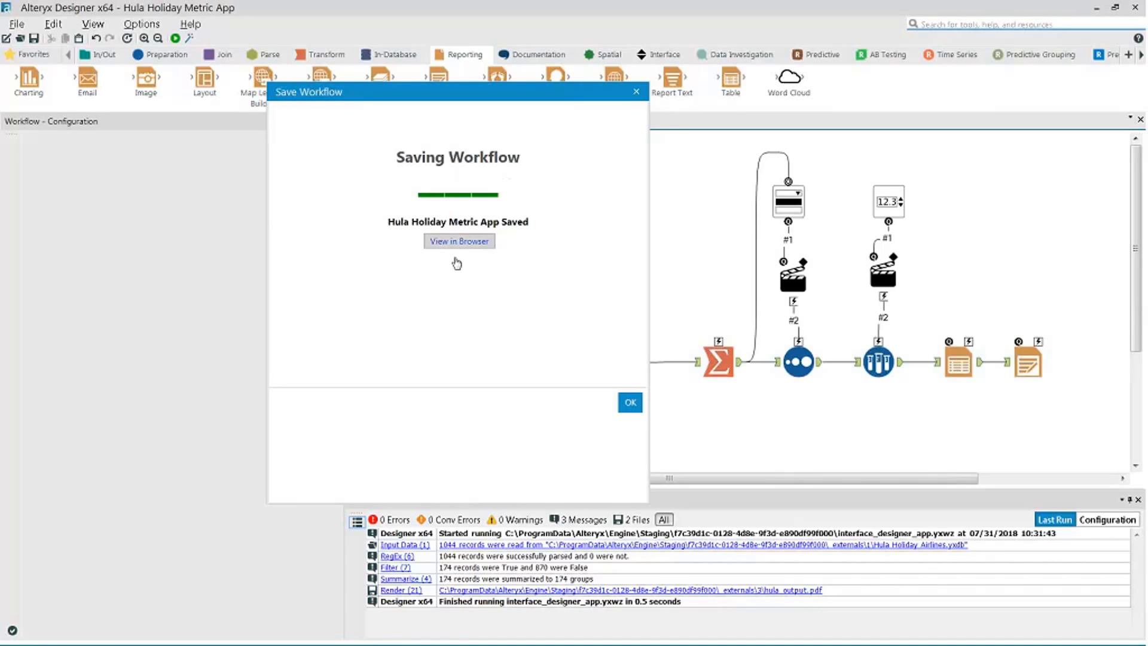
click(456, 244)
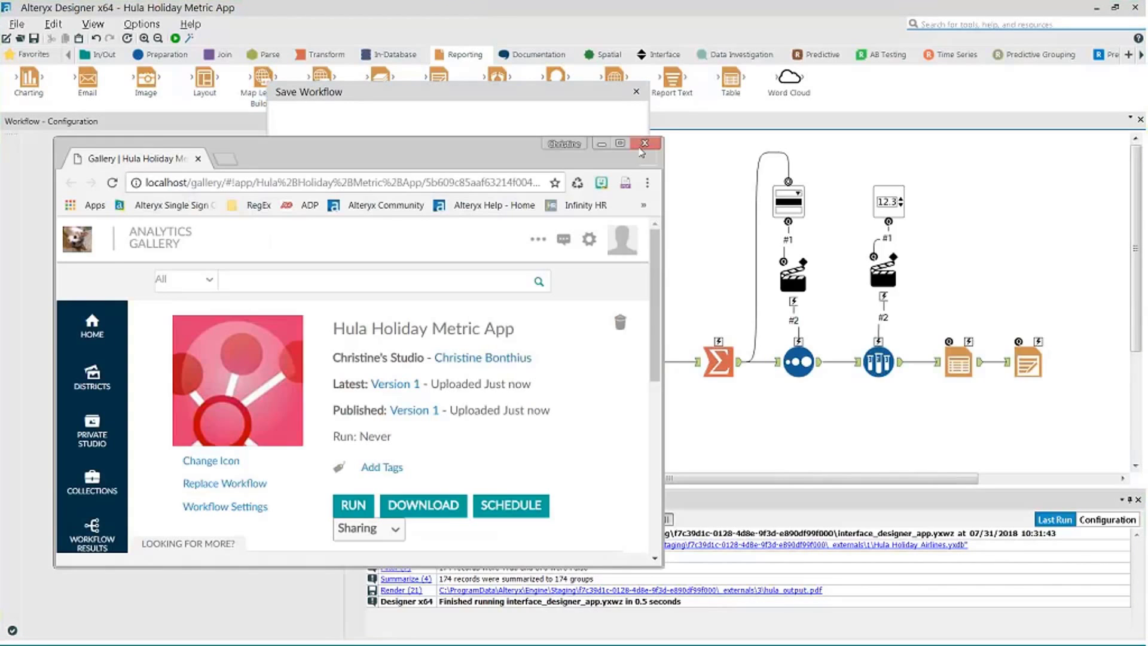
- Maximize the browser and go to the private studio listing both analytic apps
click(620, 145)
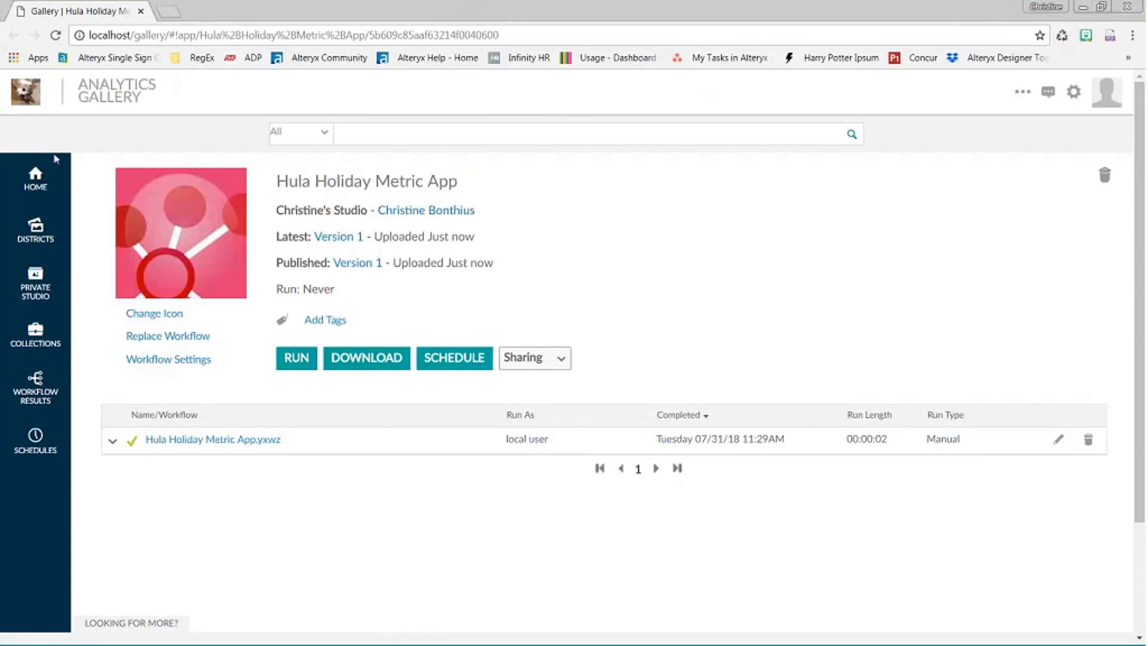
click(37, 184)
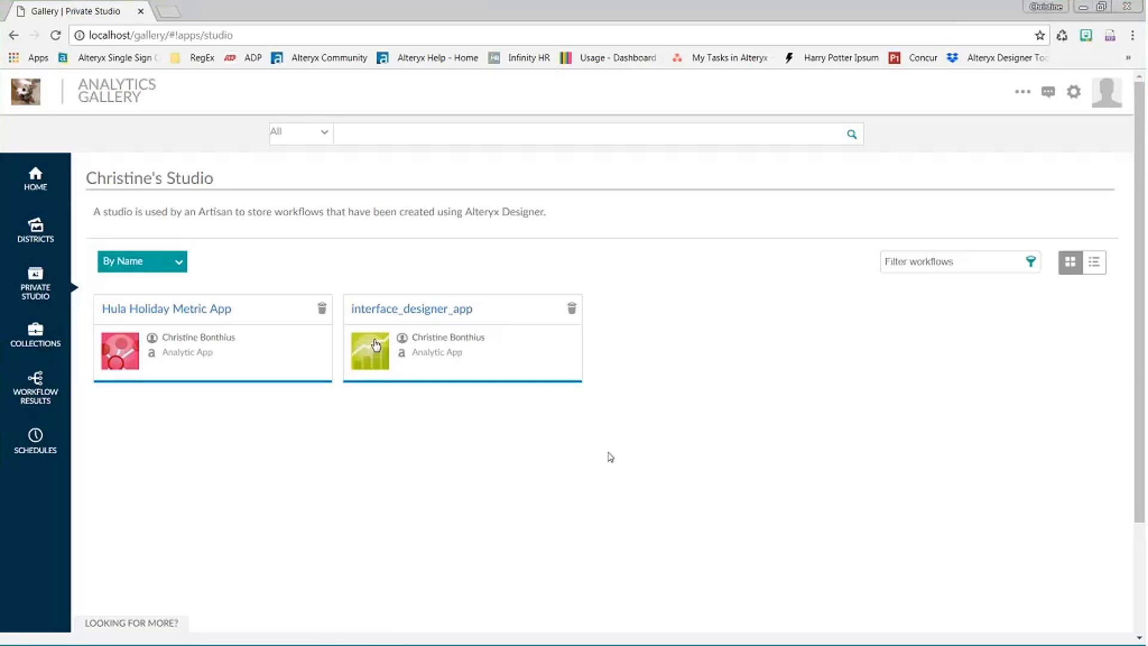
click(369, 351)
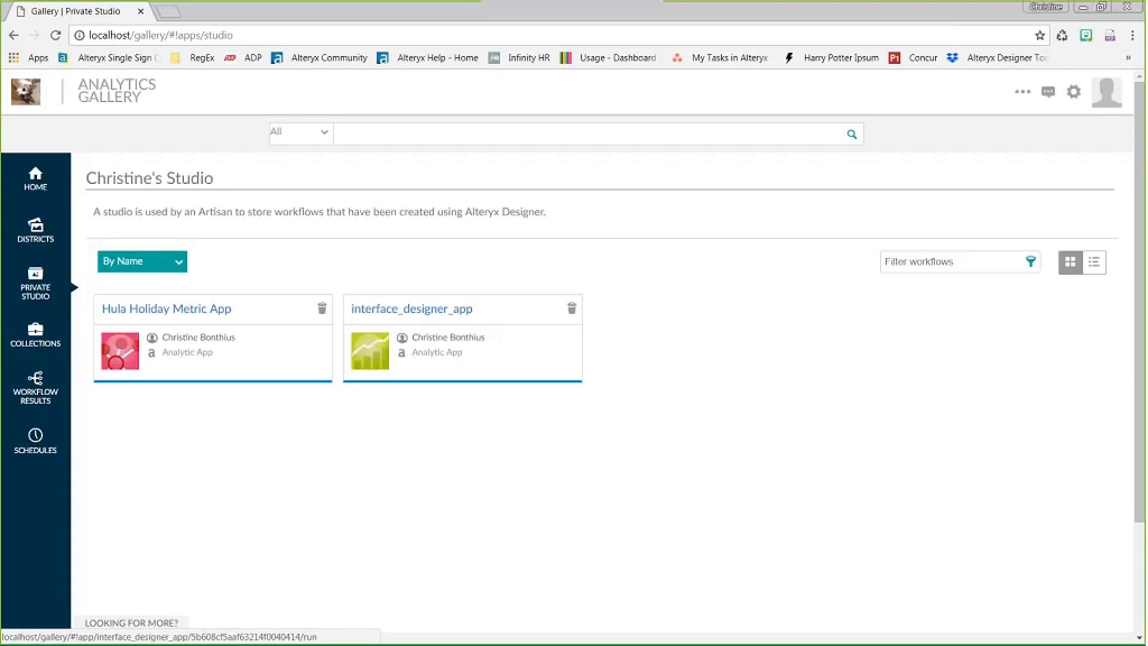
- Open the Hula Holiday Metric App details page from the private studio
click(171, 310)
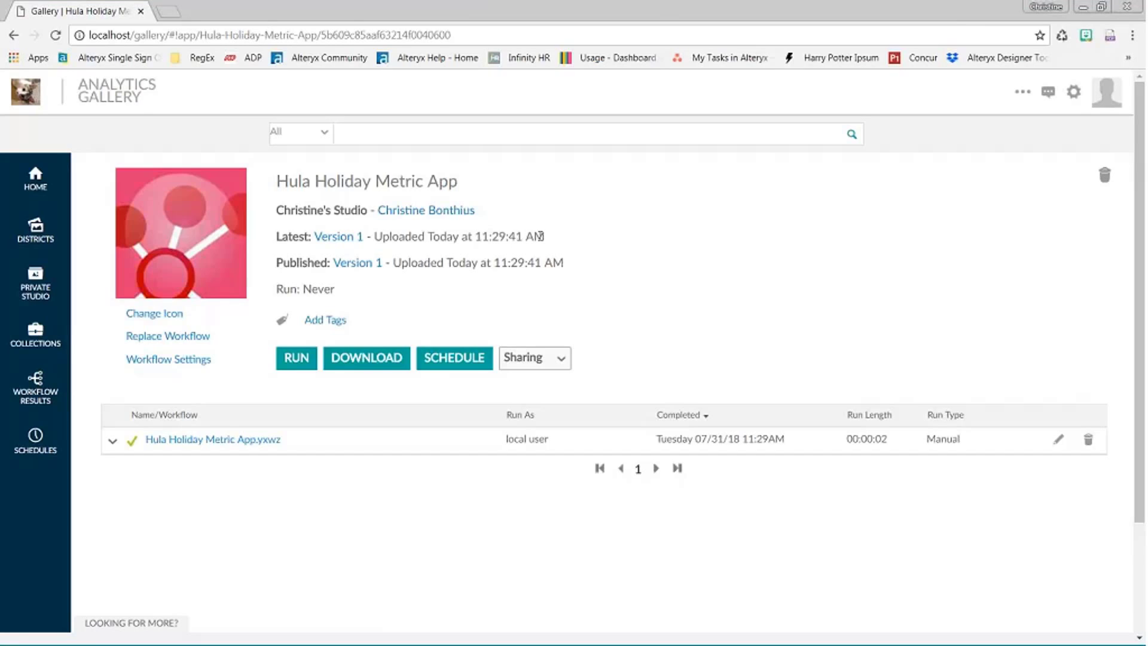
- Review the app's Version 1 history, closing the Version History dialog each time
click(343, 238)
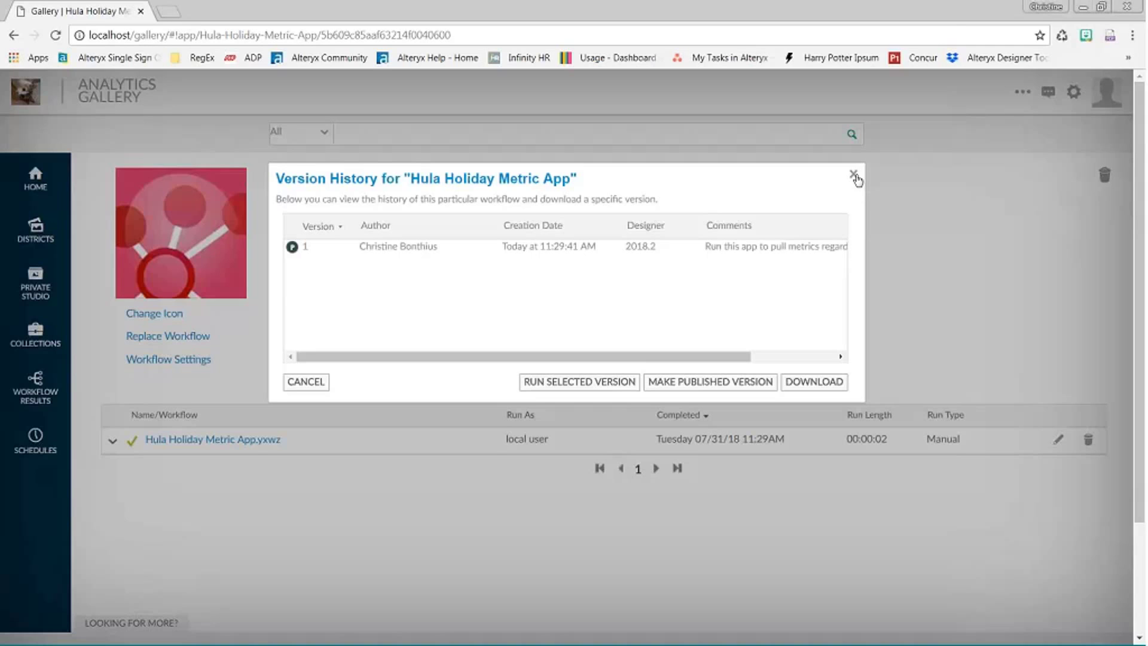
click(853, 175)
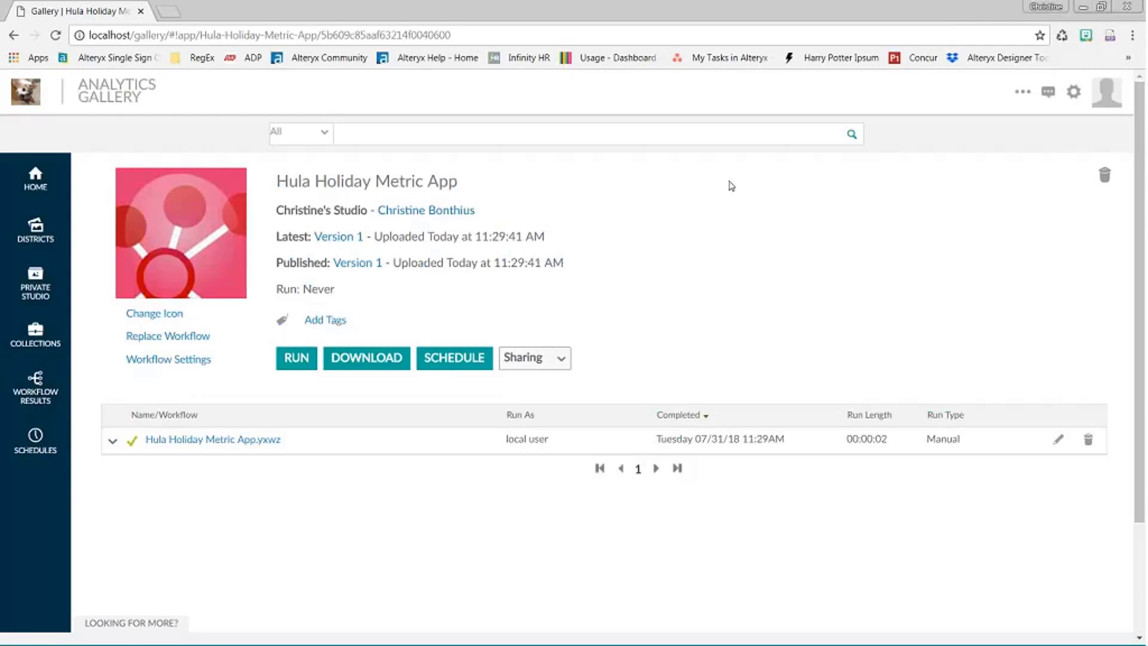
click(365, 263)
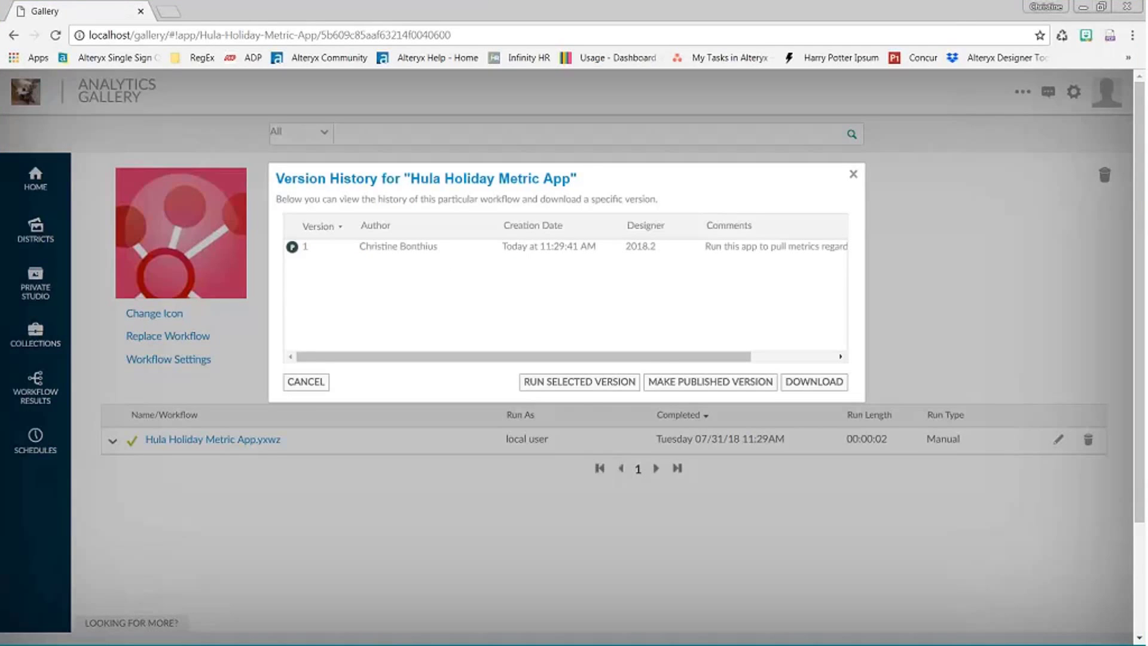
click(853, 174)
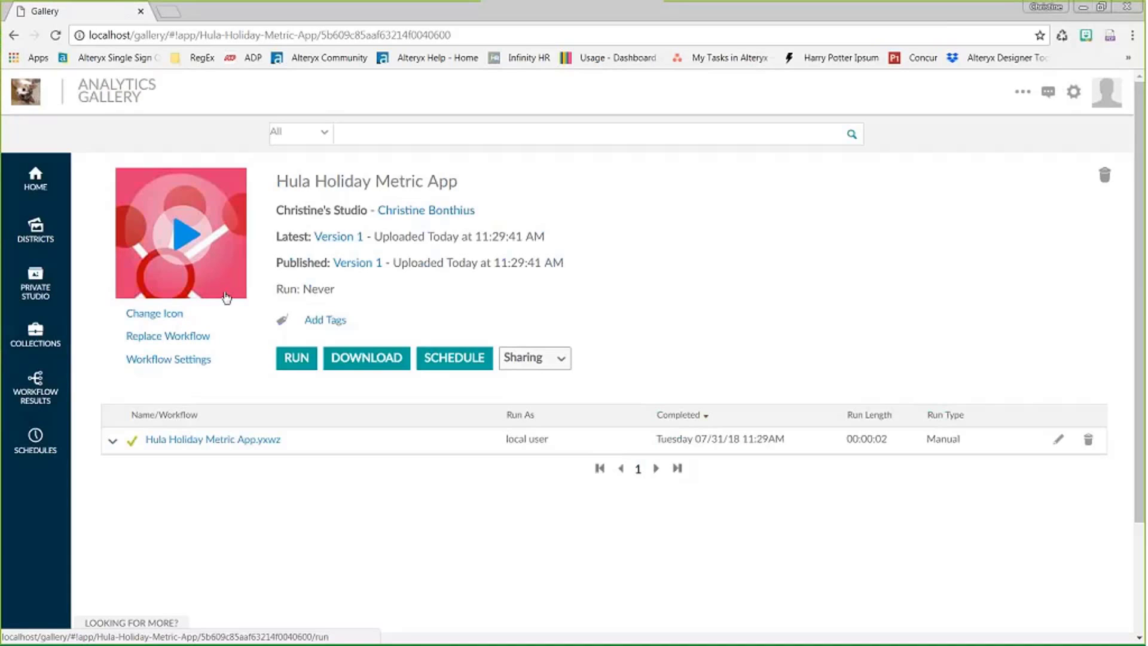
click(160, 315)
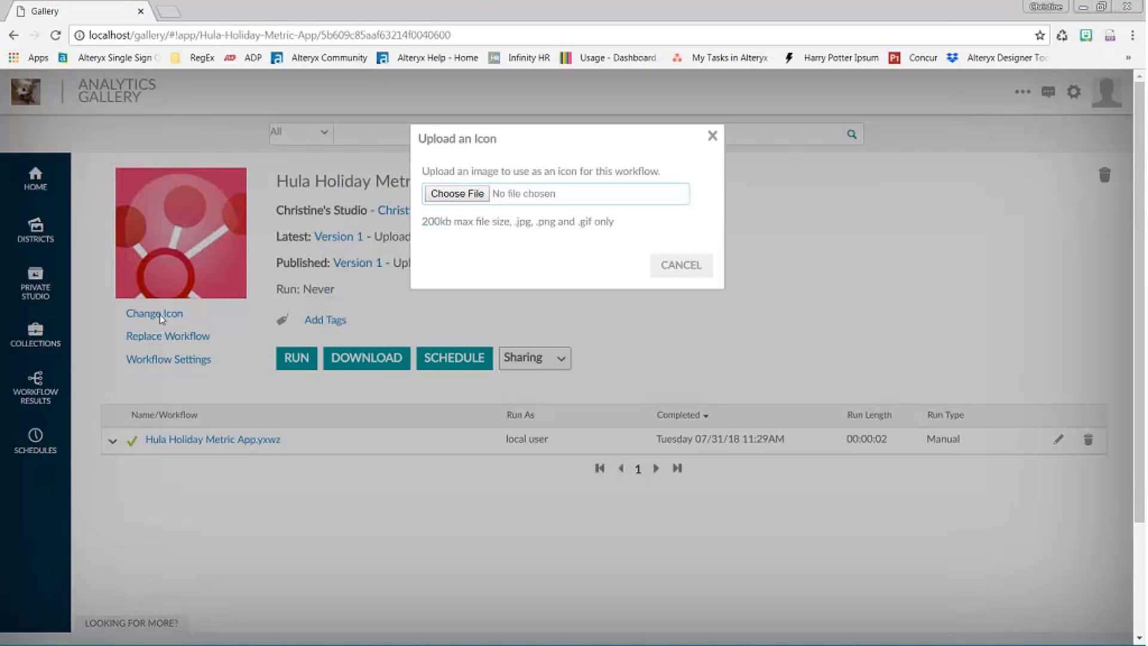
click(446, 198)
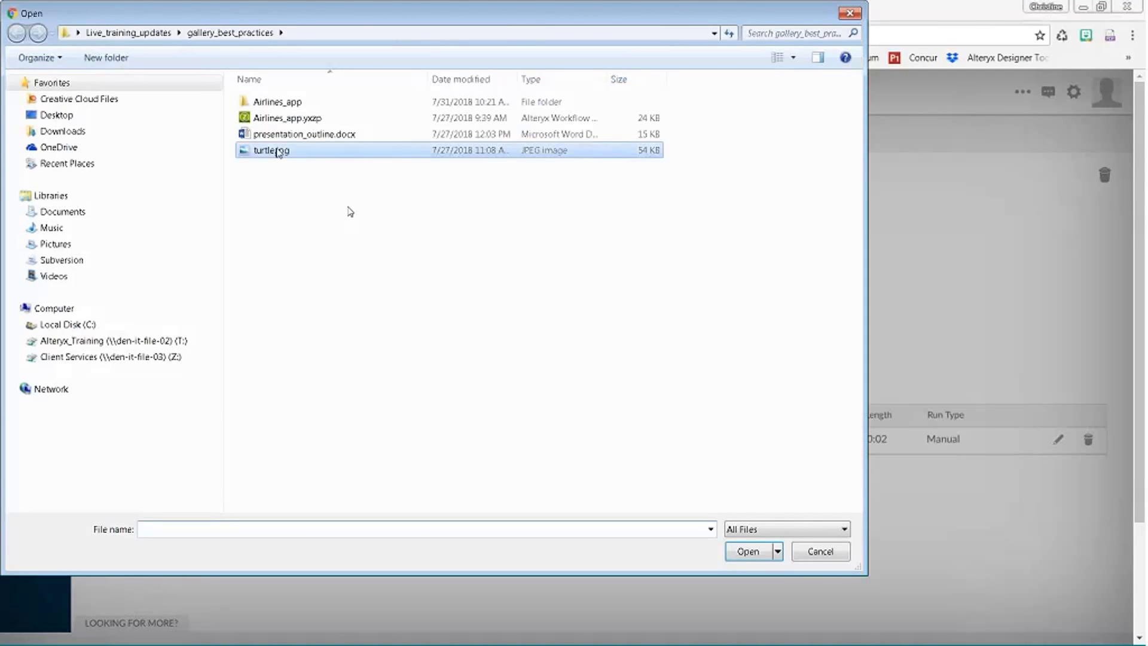
double_click(271, 150)
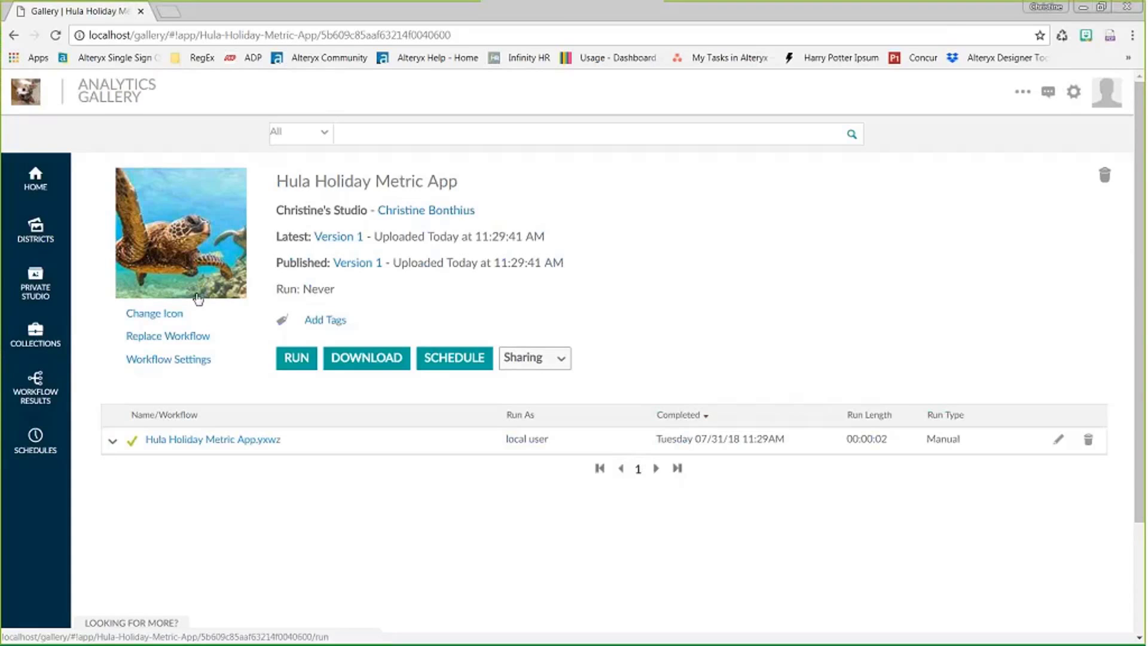
click(187, 339)
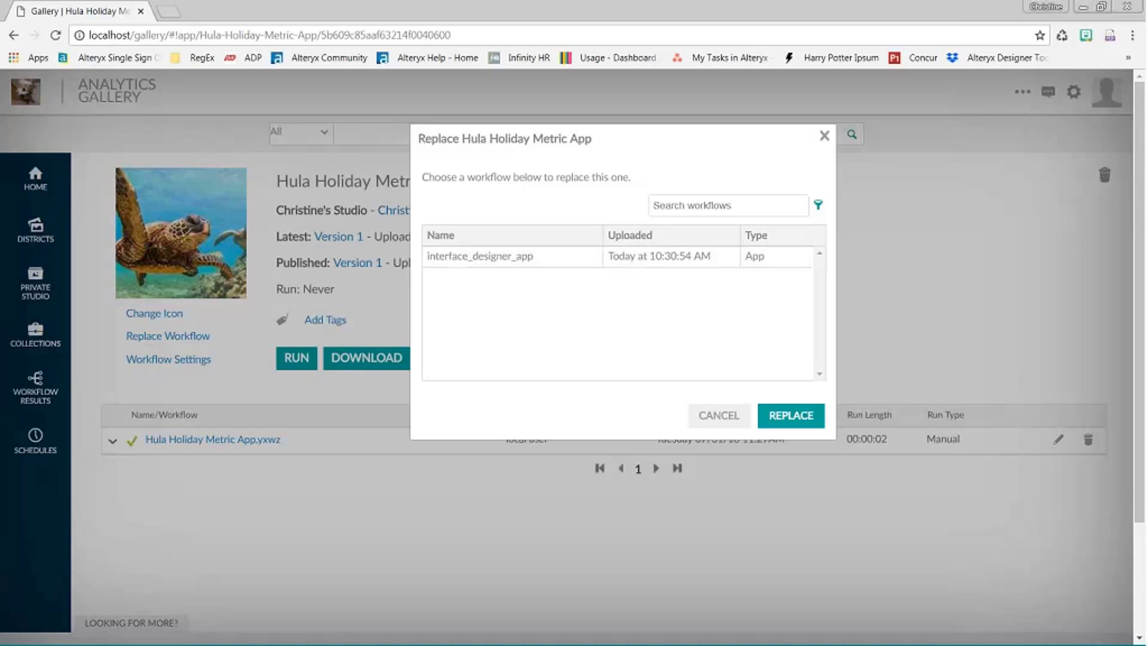
click(825, 137)
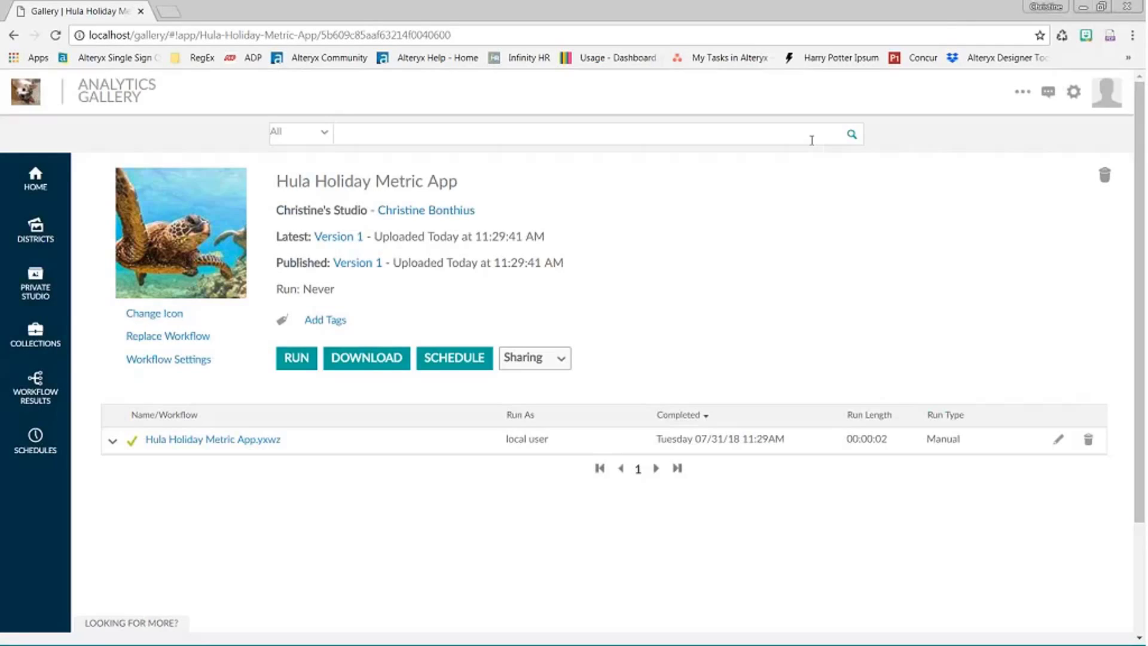
- Turn off 'Others may download this workflow' in Workflow Settings, keeping run mode Unrestricted
click(141, 362)
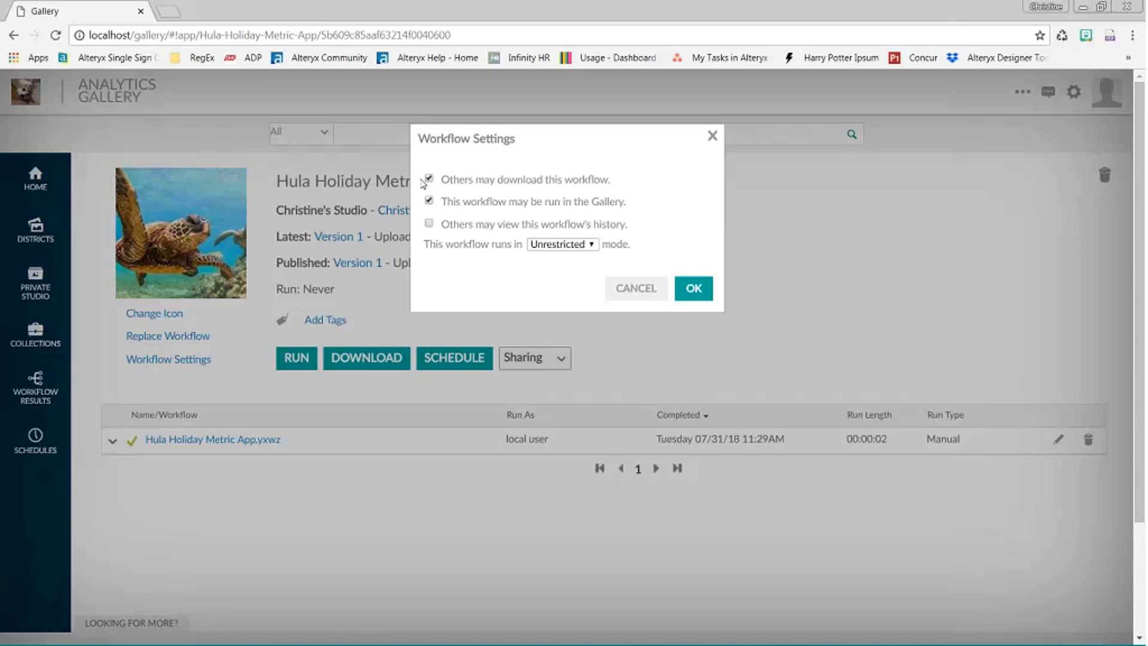
click(424, 181)
click(429, 224)
click(429, 224)
click(594, 250)
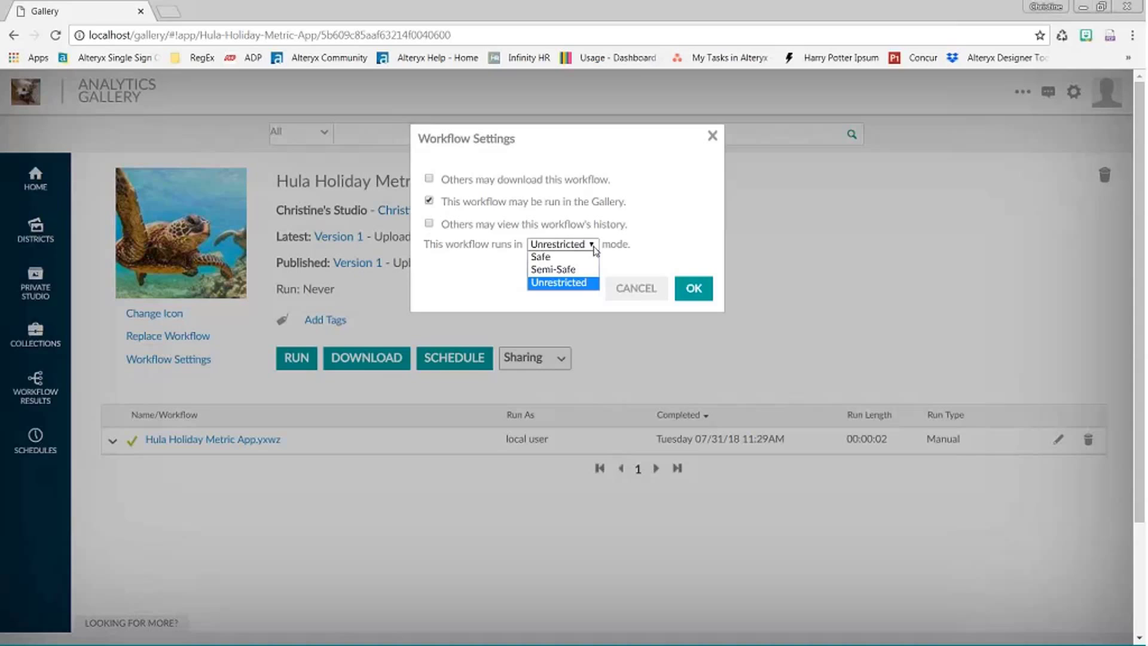
click(593, 247)
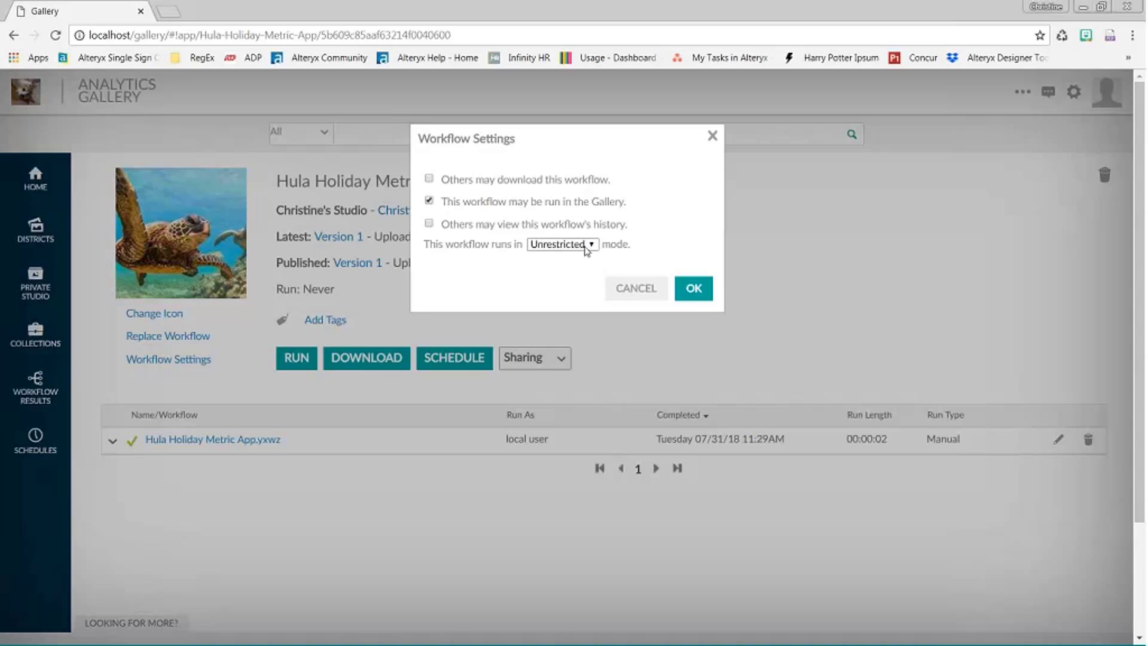
click(694, 289)
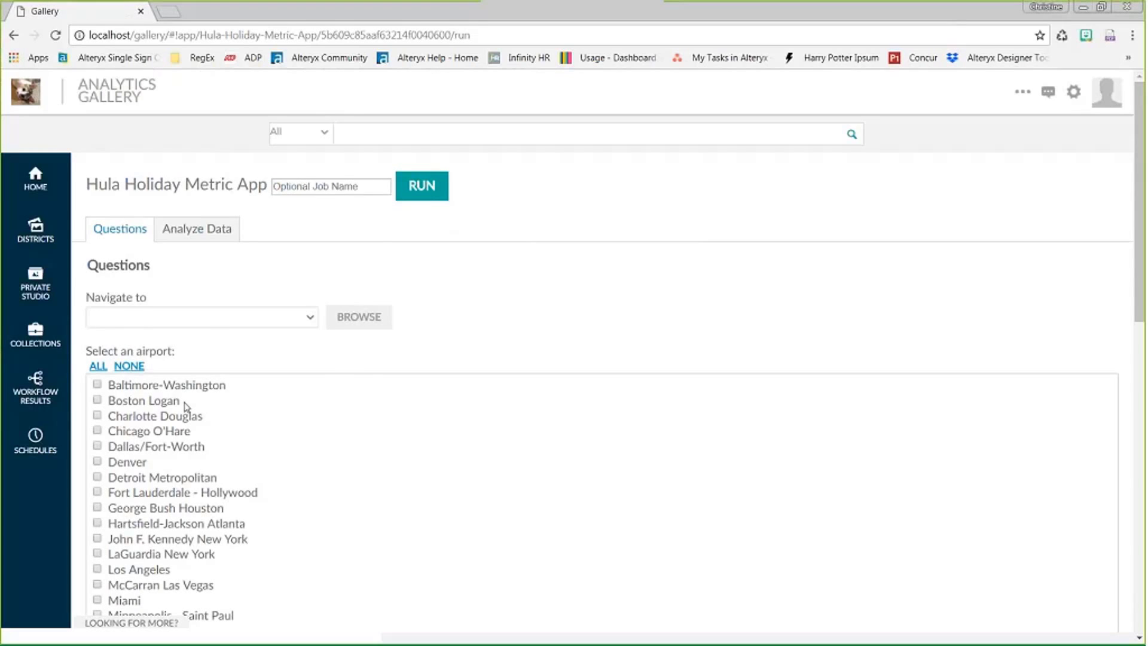
- Run the app for Los Angeles on Hula Holiday Airlines.yxdb, sorted by Number of Domestic Passengers, 10 records
scroll(185, 404, down, 1)
click(119, 505)
scroll(251, 454, up, 1)
click(311, 317)
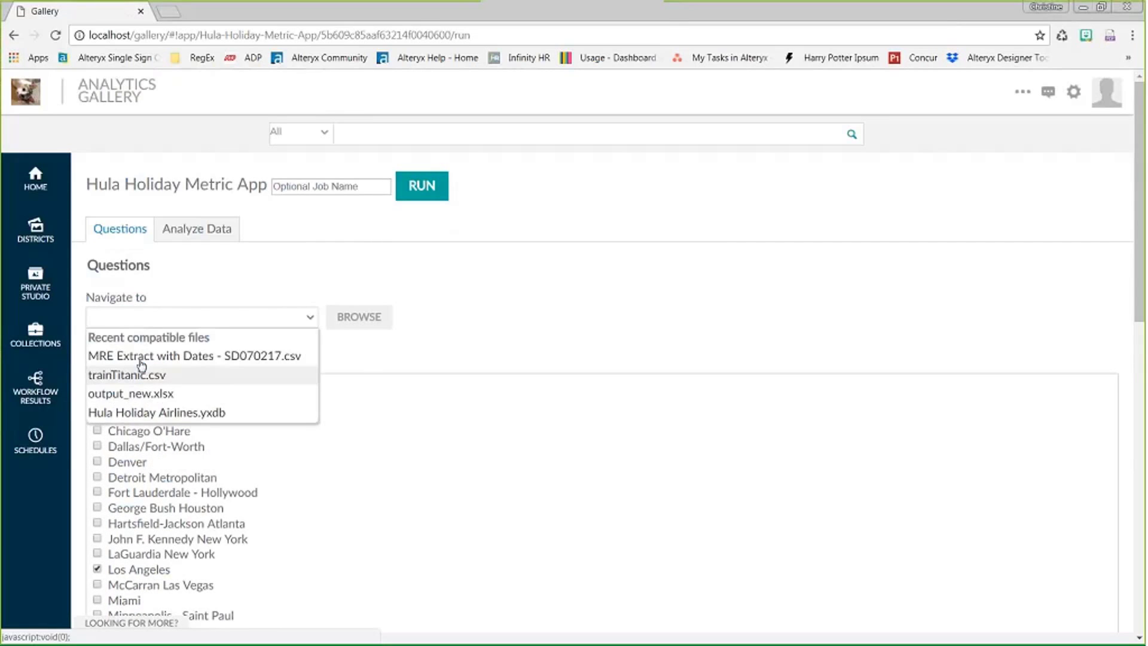
click(162, 413)
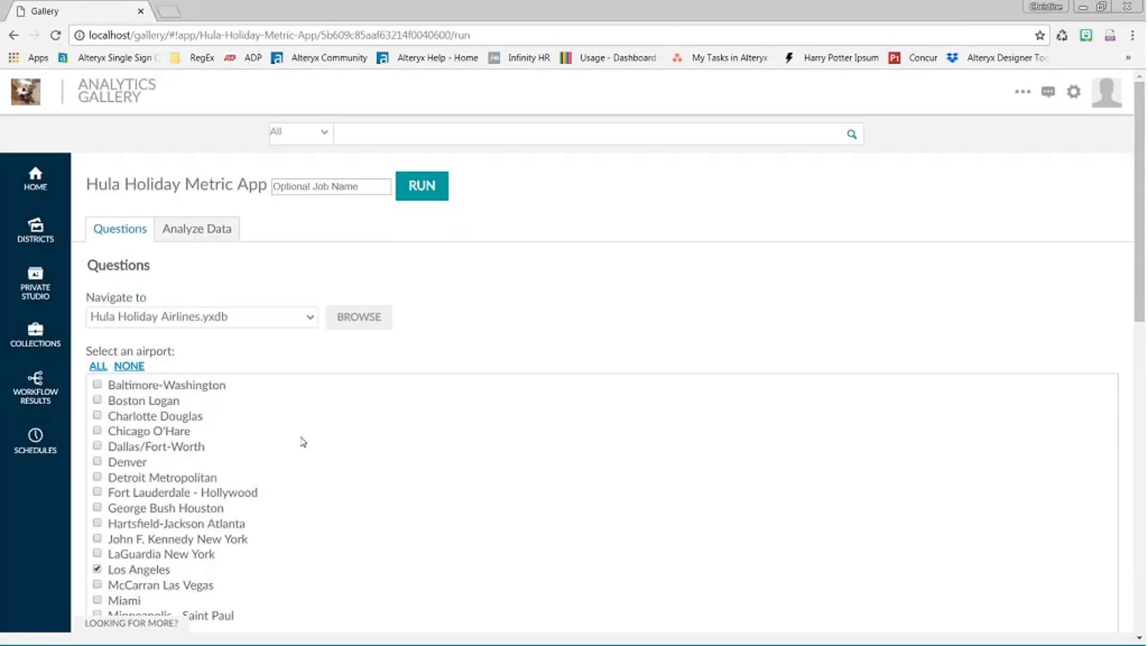
scroll(302, 440, down, 8)
click(254, 431)
click(187, 456)
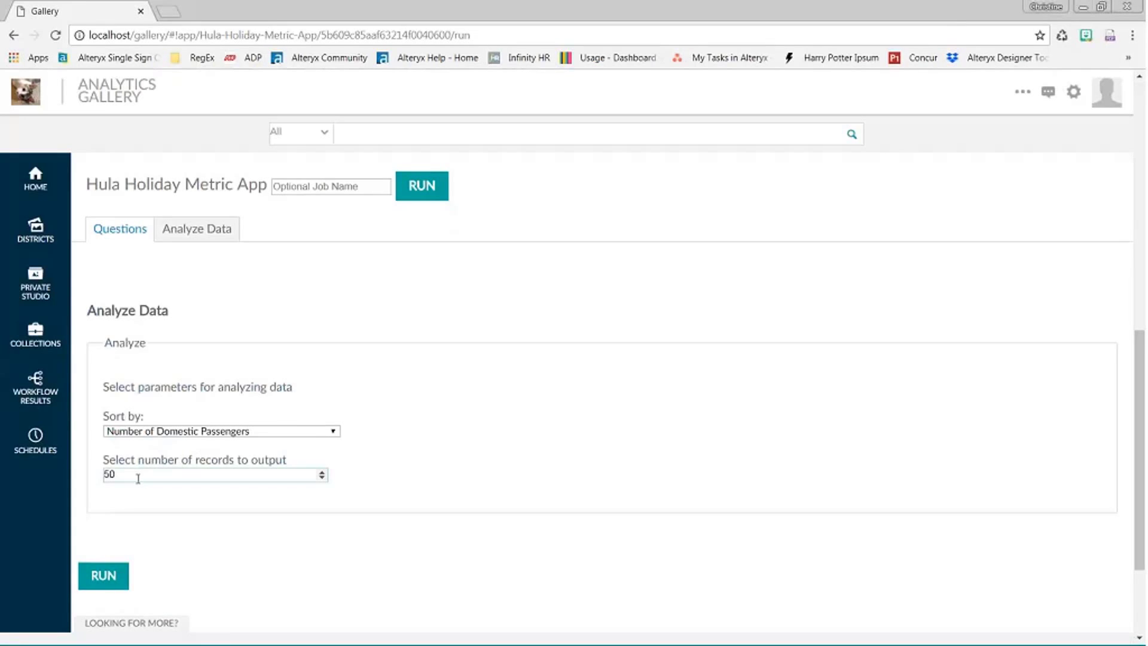
double_click(138, 478)
text(10)
key(Return)
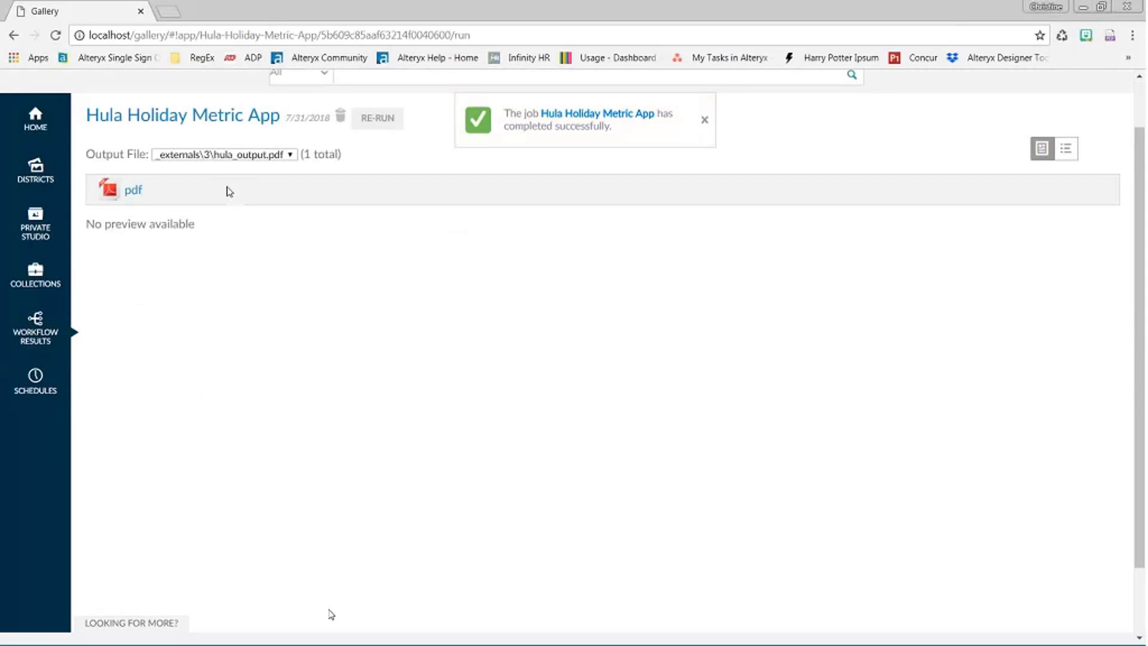
- Download and open the hula_output PDF, then return to the Gallery's private studio
click(133, 189)
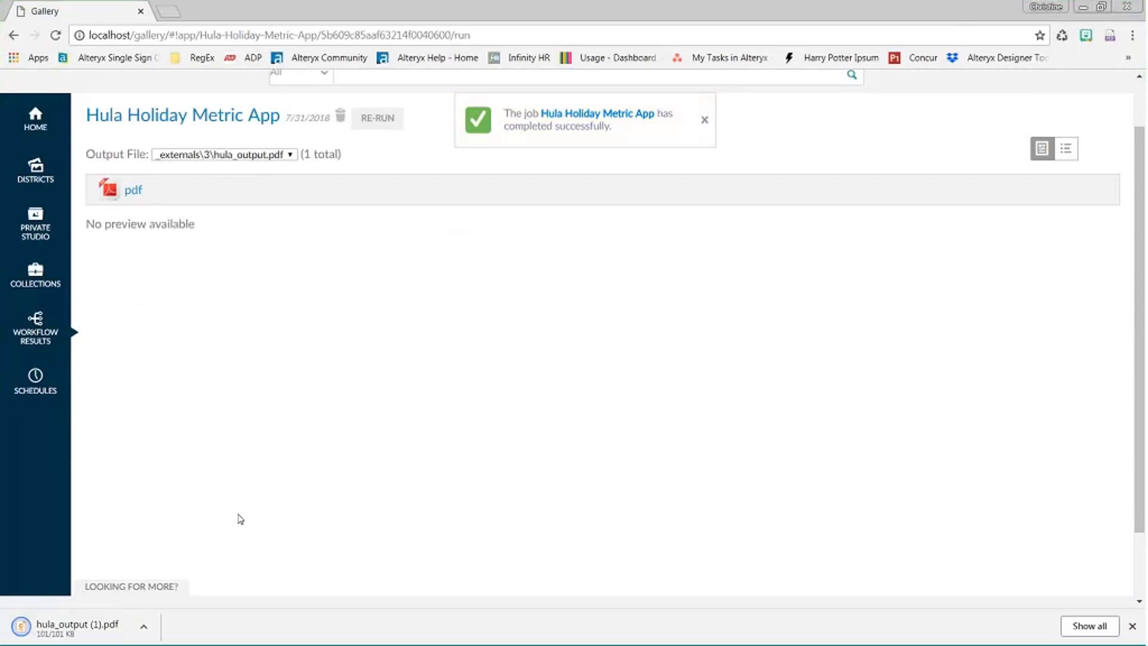
click(72, 628)
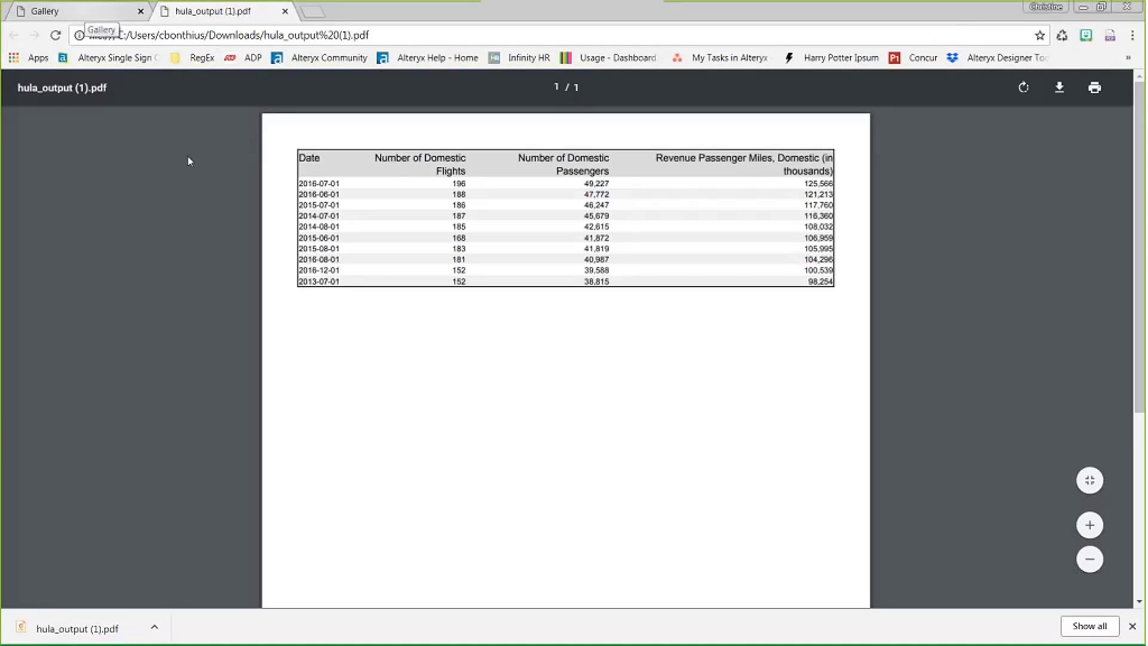
click(71, 17)
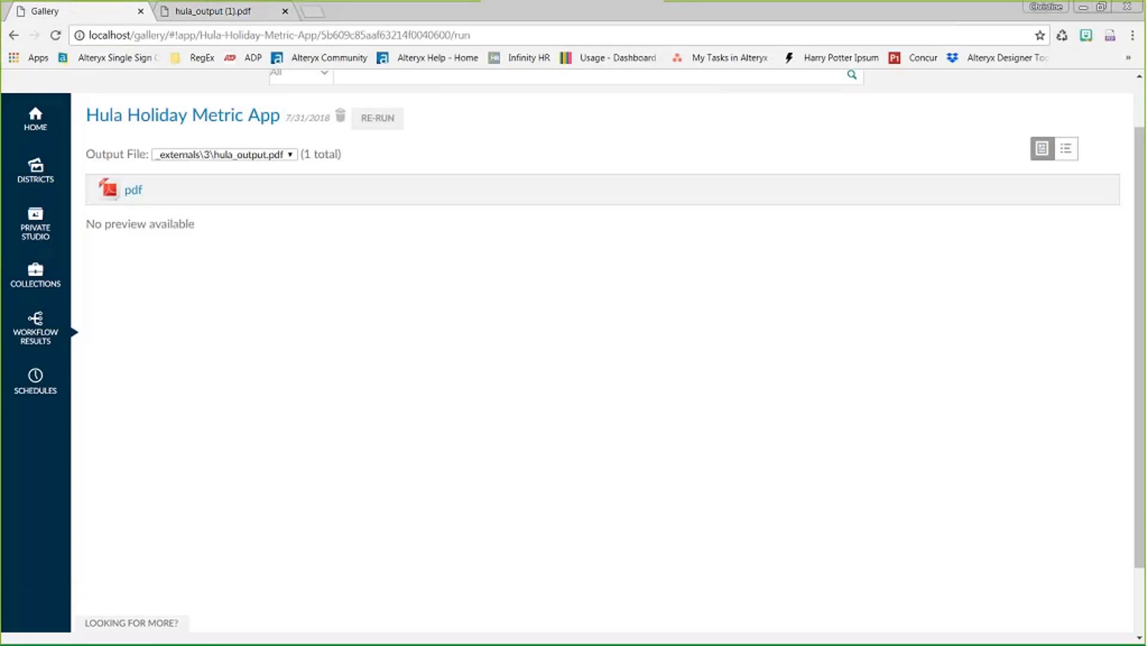
click(33, 230)
- Open the Hula Holiday Metric App's detail page from Private Studio and reveal its Sharing options
click(190, 312)
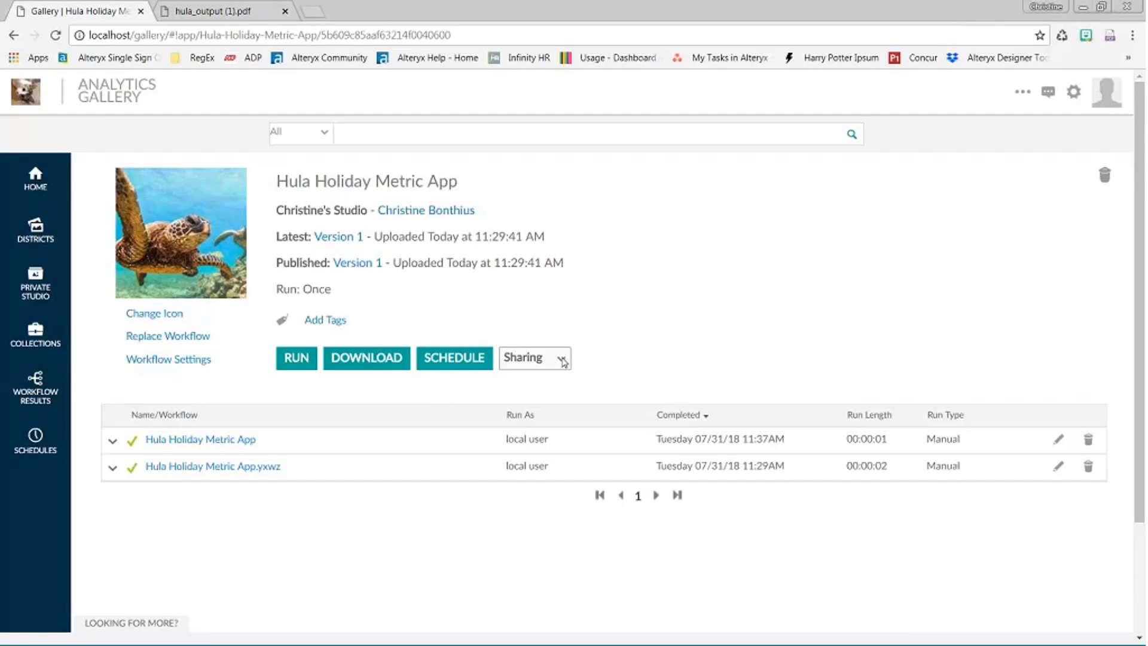
click(562, 360)
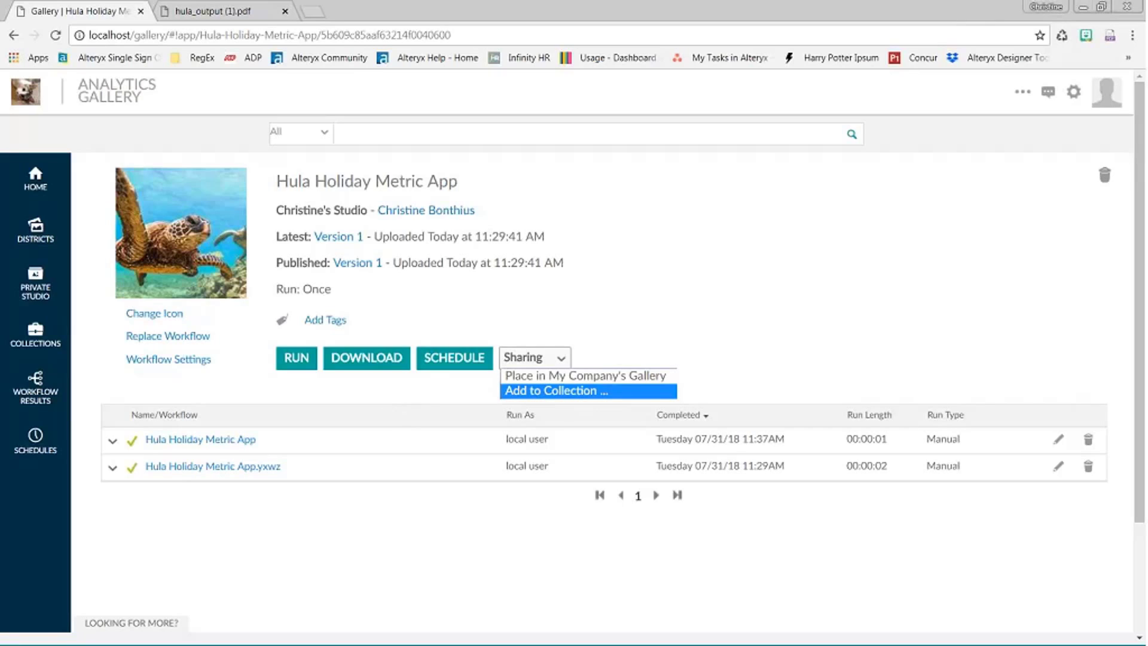
- Dismiss the sharing options unused and go to the still-empty Collections page
click(671, 287)
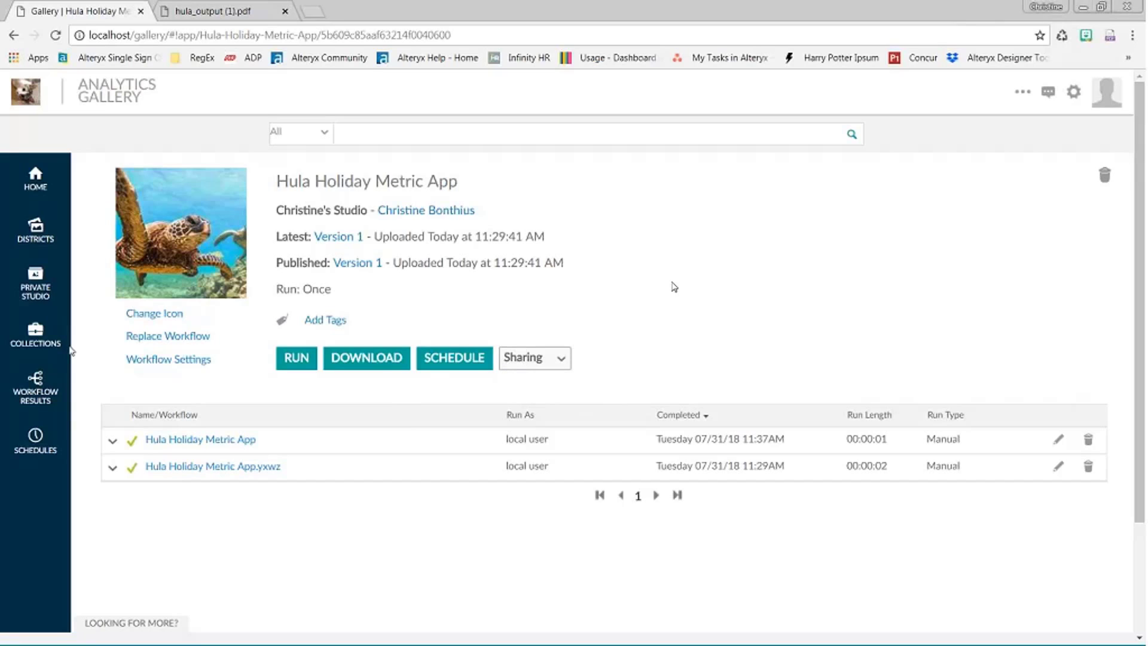
click(37, 340)
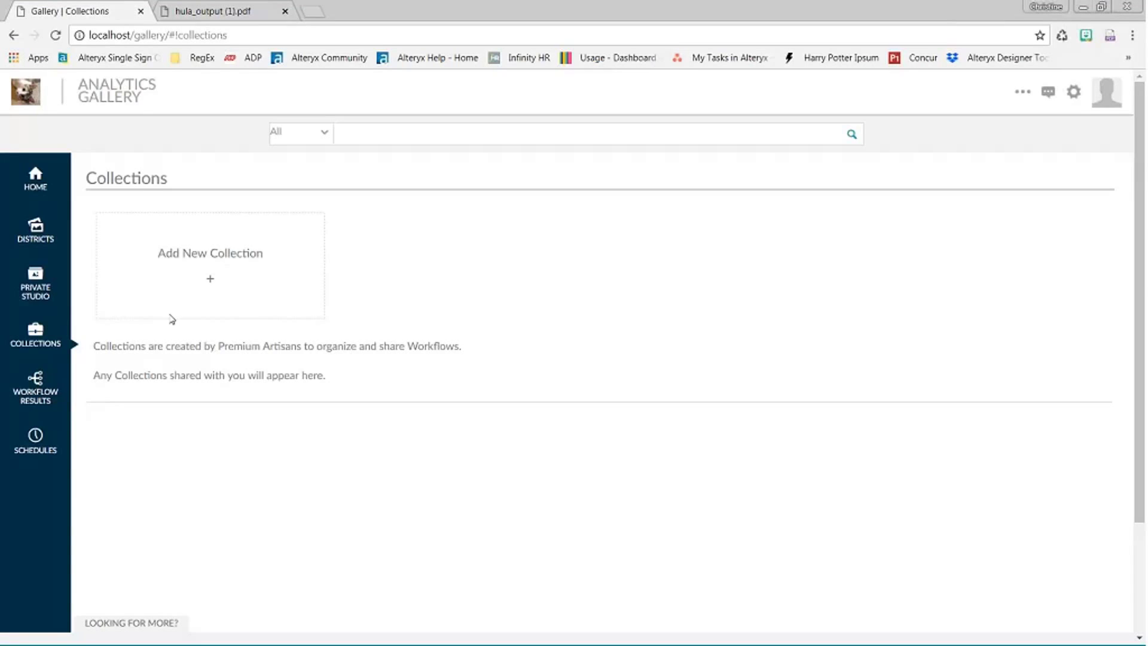
click(208, 244)
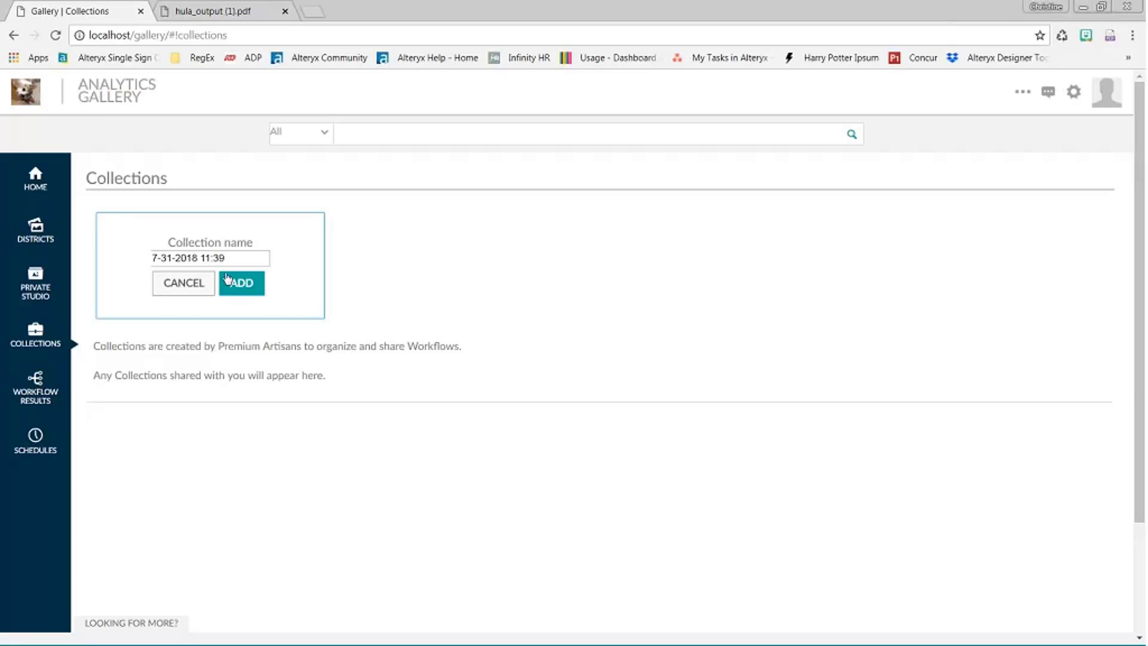
drag(231, 258, 152, 257)
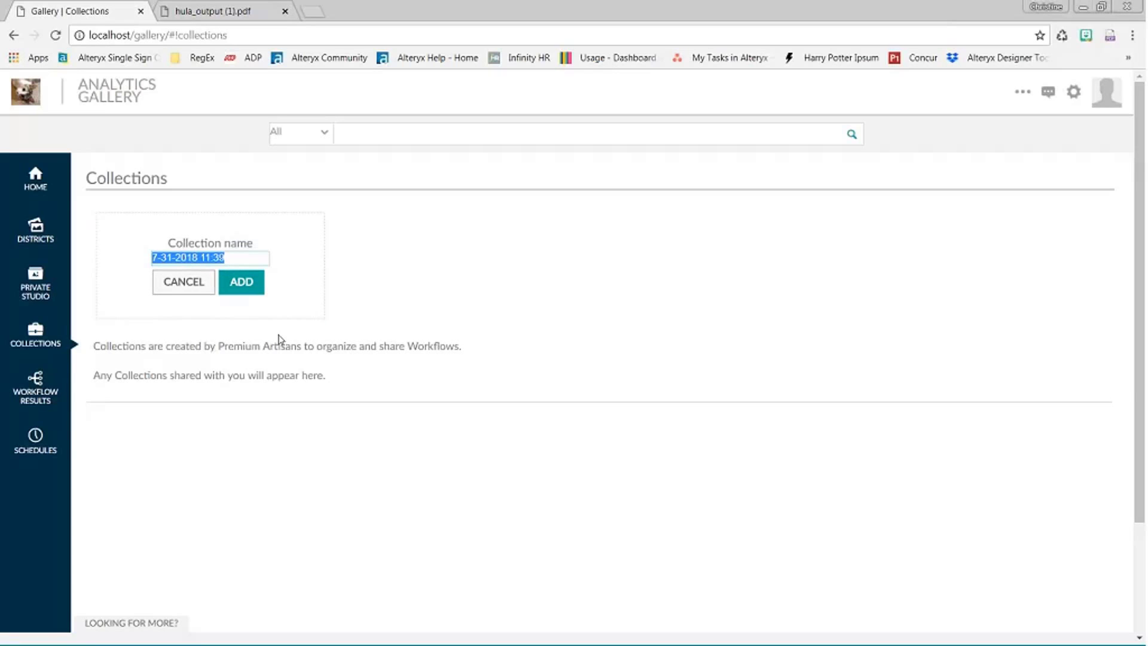
text(Air)
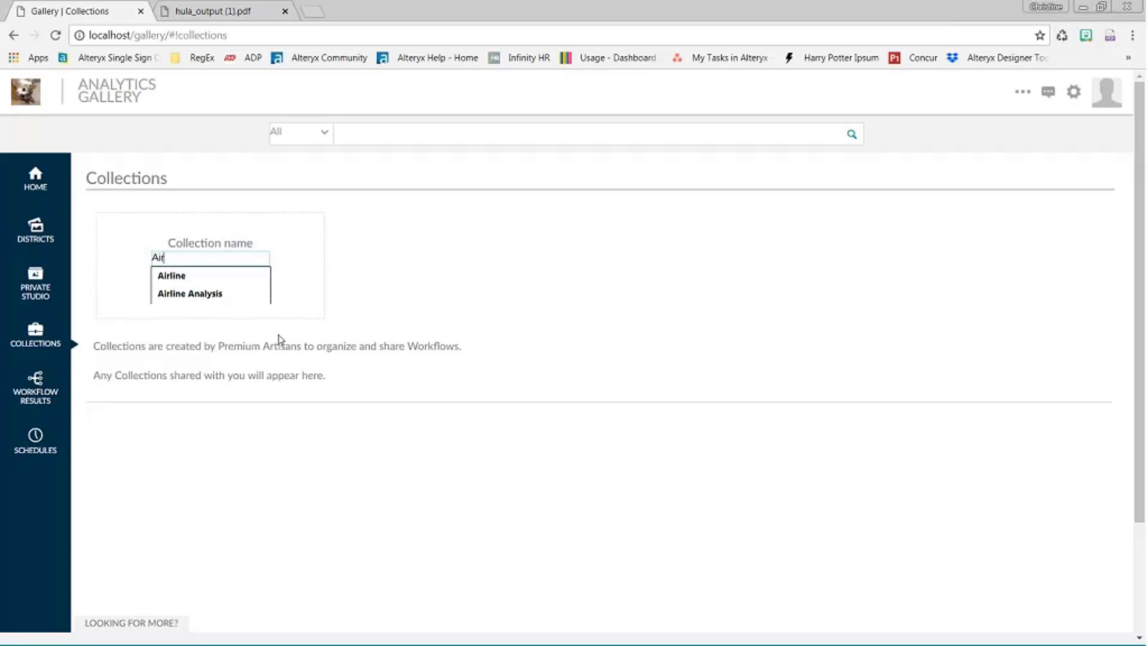
text(line Metrics)
click(245, 289)
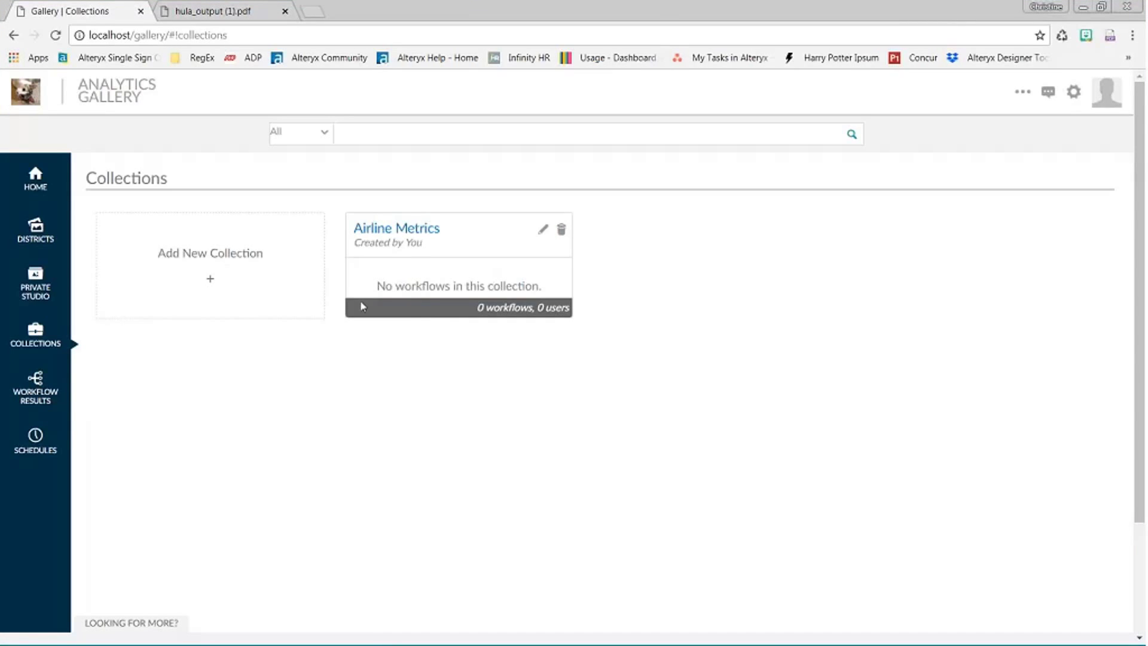
click(412, 232)
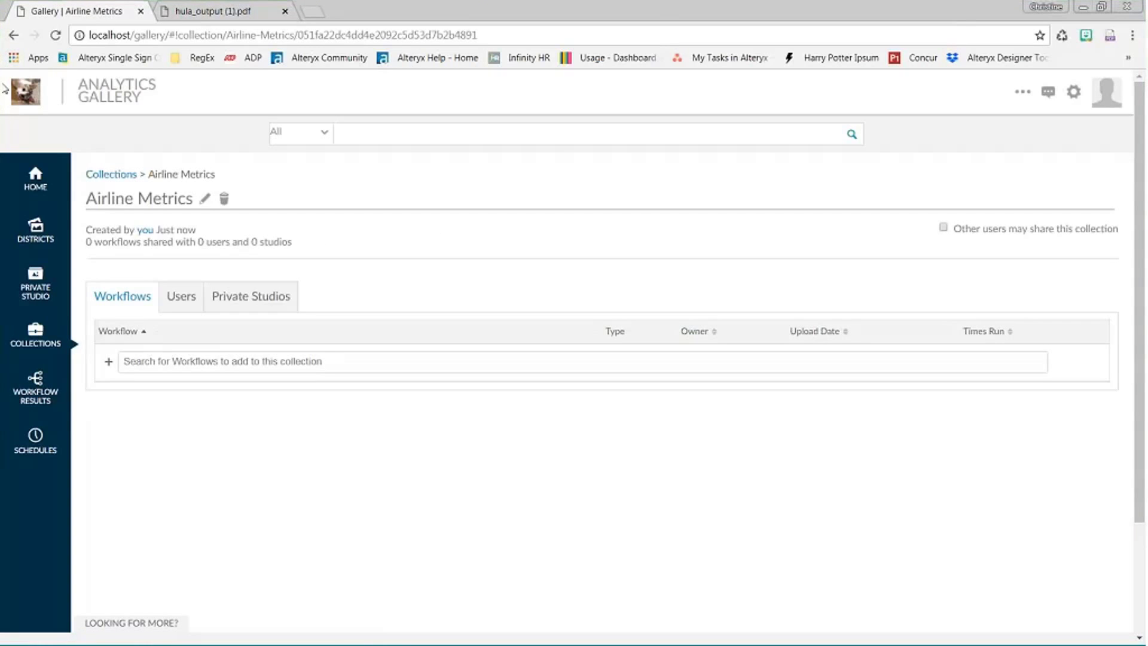
click(182, 299)
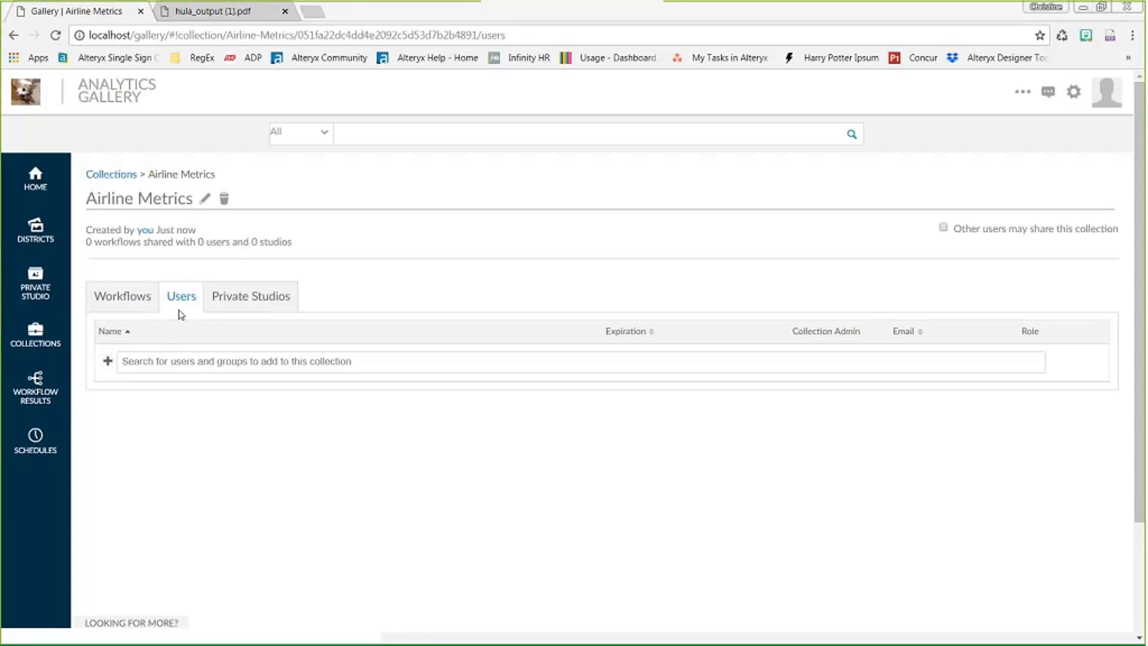
click(120, 298)
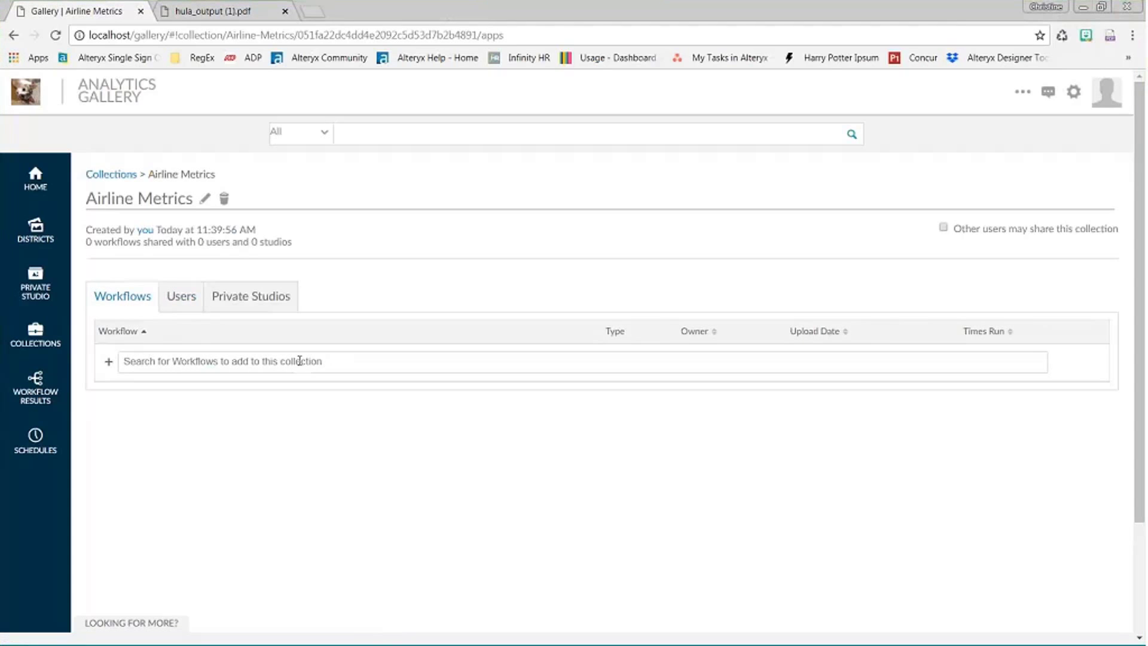
- Search 'hula', add Hula Holiday Metric App to Airline Metrics, then view the collection's Users list
click(322, 364)
text(hula)
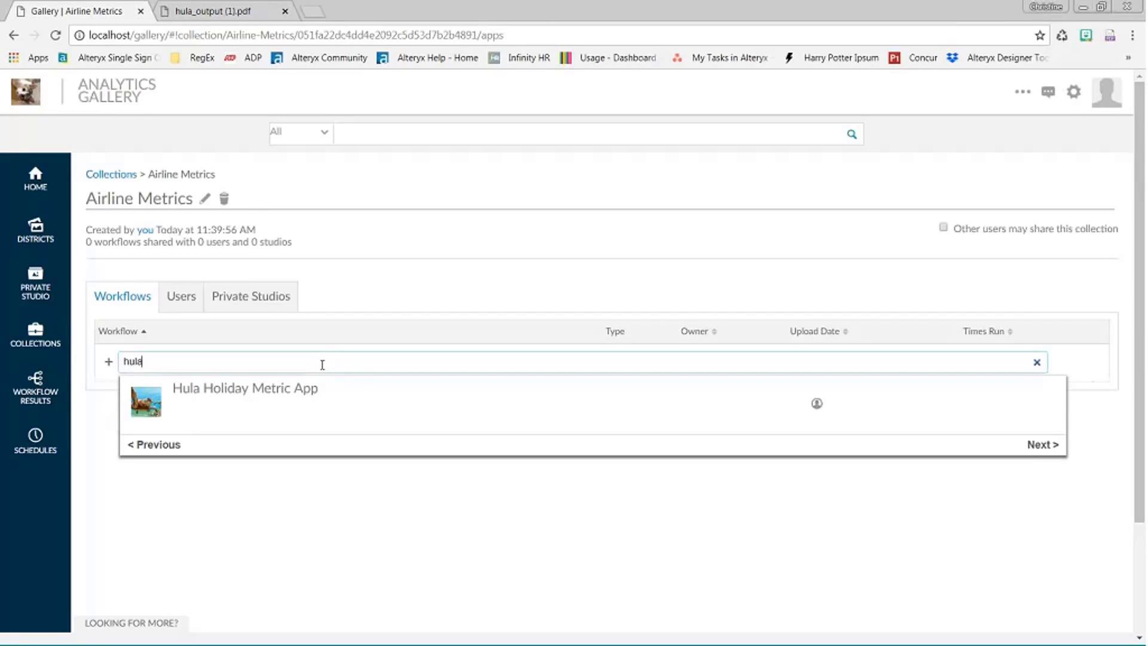
click(238, 397)
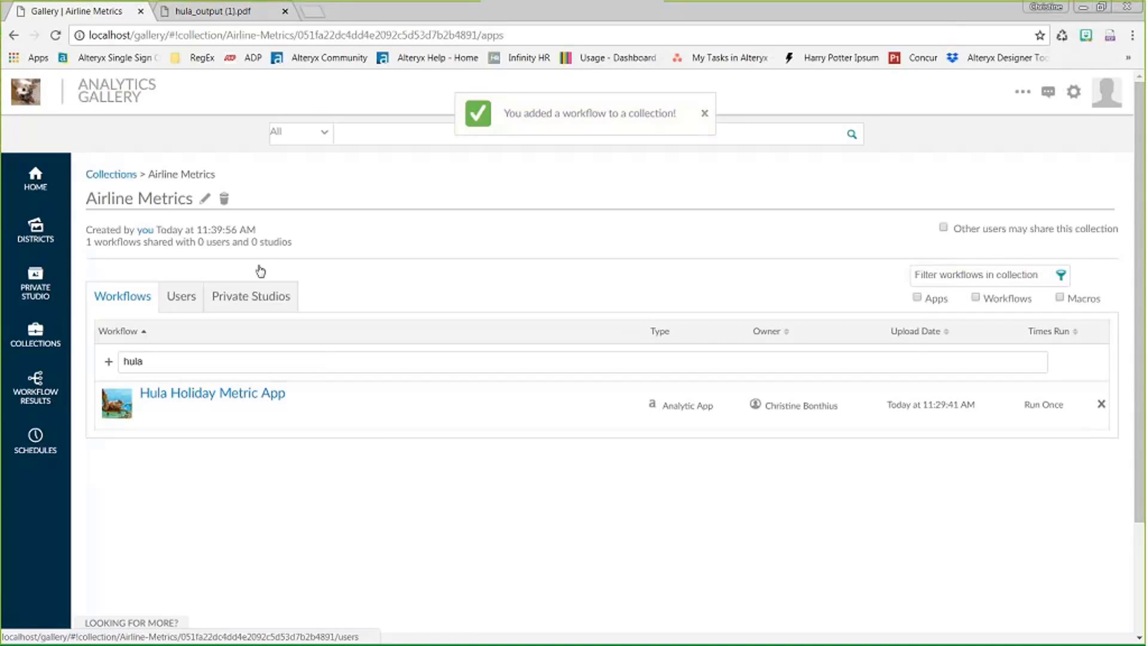
click(182, 299)
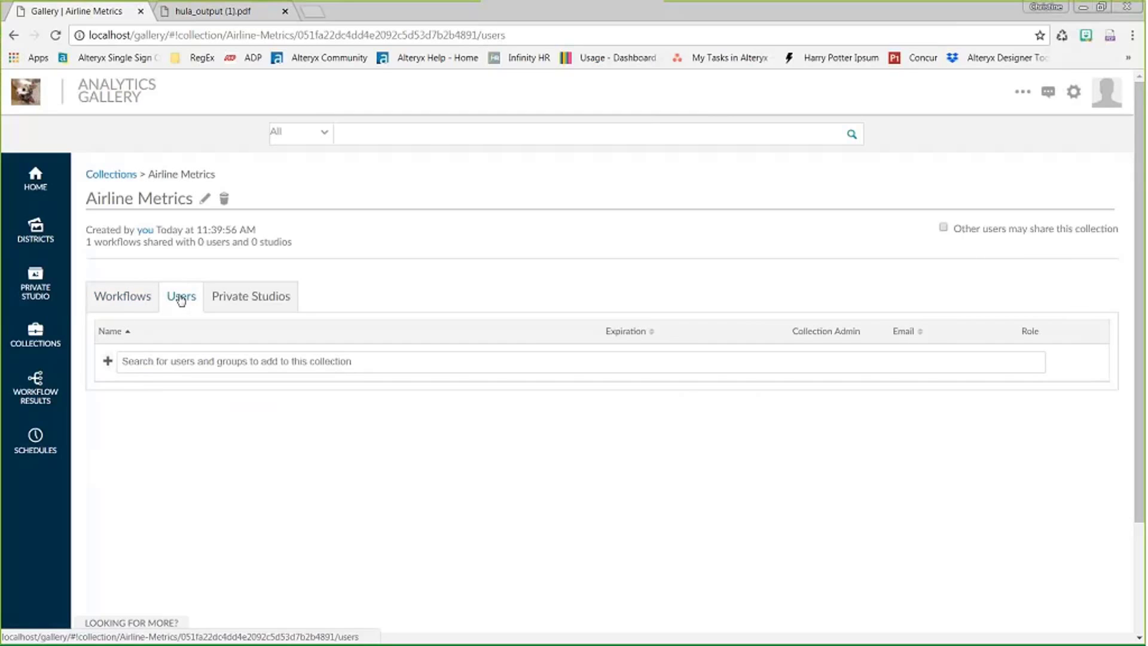
- Search the first user by name and share the Airline Metrics collection with them
click(185, 363)
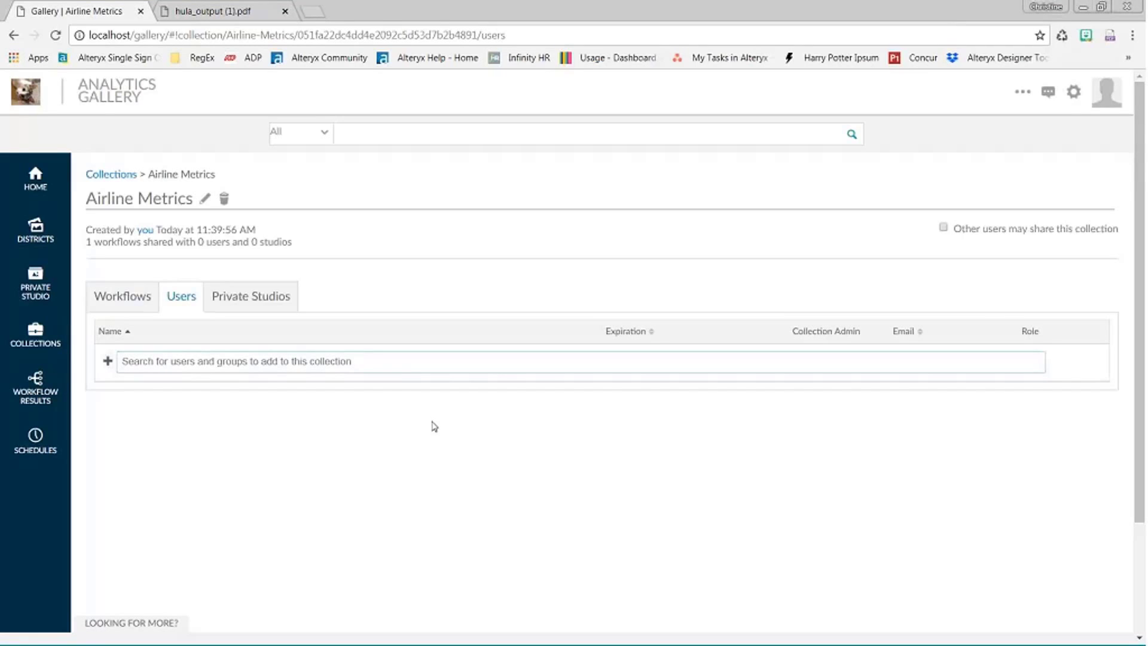
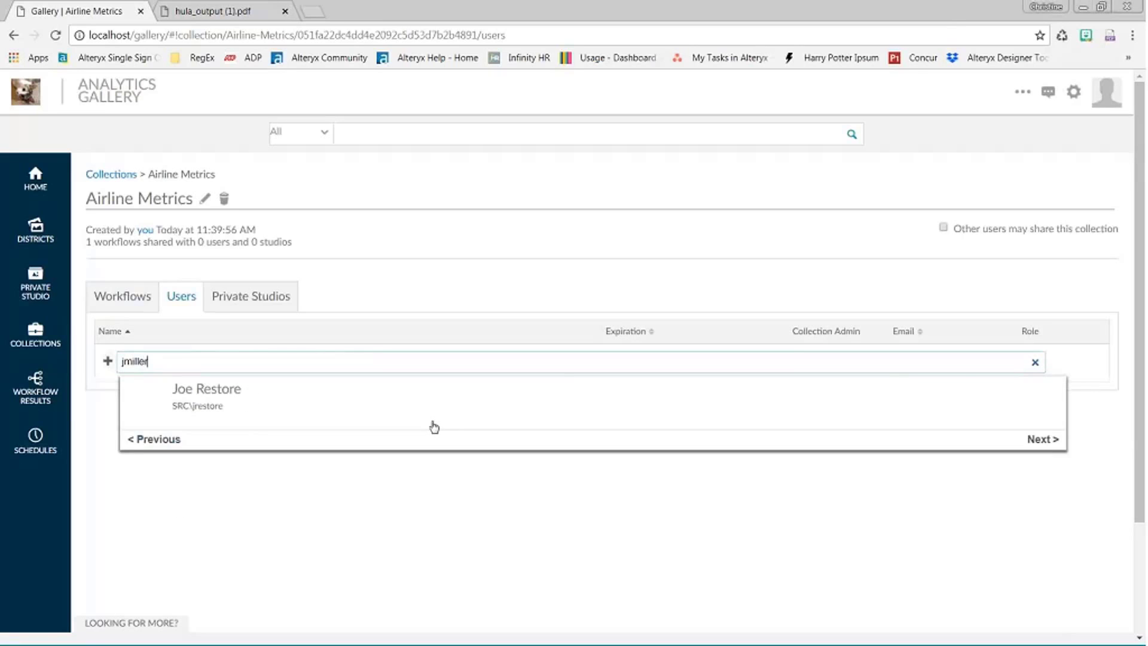
click(216, 397)
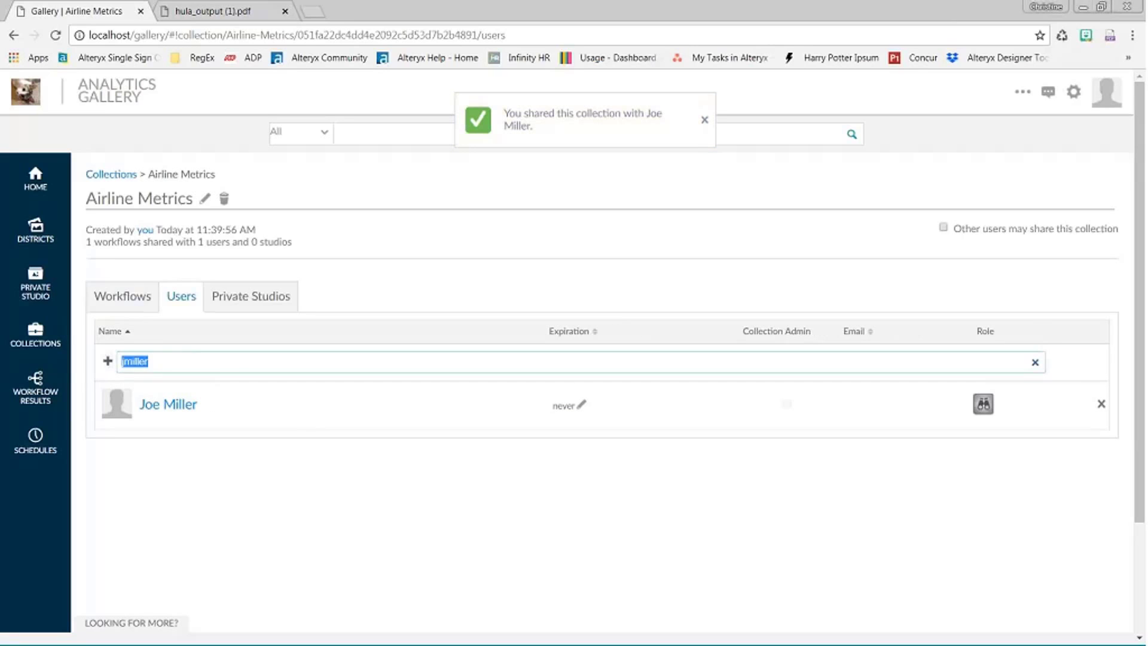
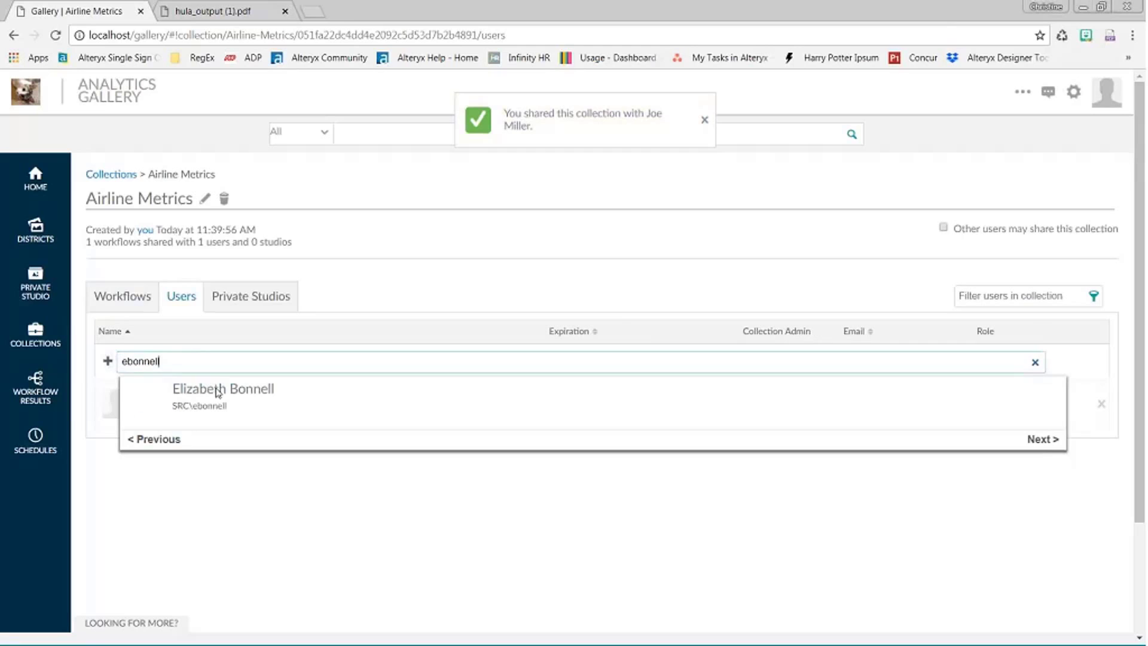
- Share the collection with a second user by username, leaving their expiration at 'never'
click(249, 392)
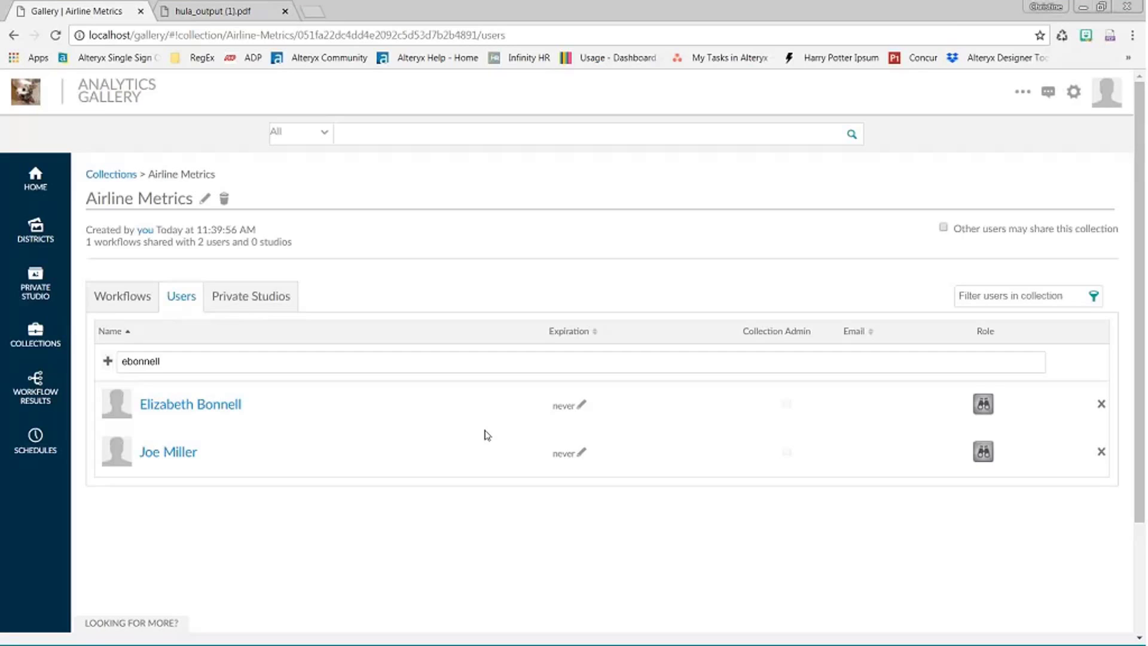
click(580, 407)
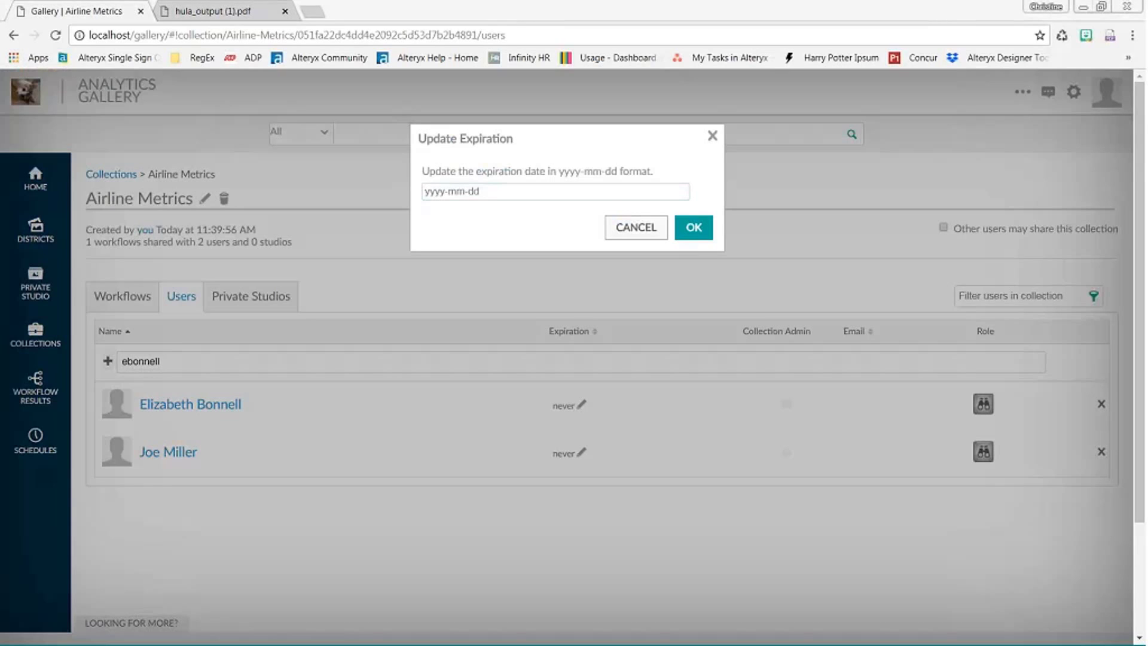
click(712, 136)
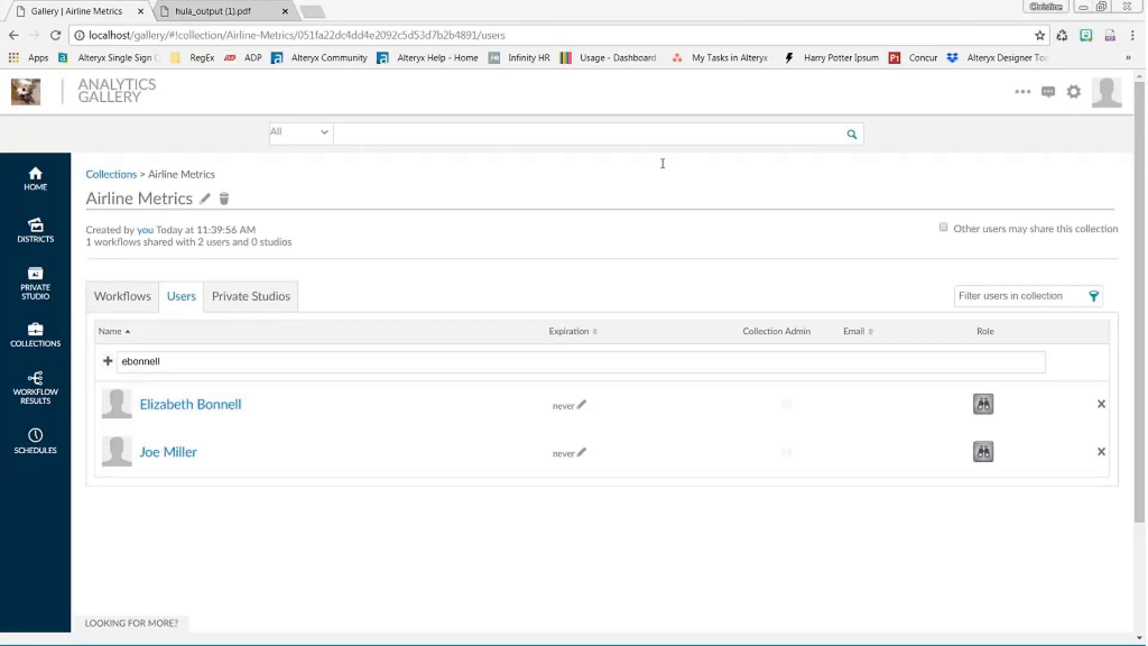
click(35, 335)
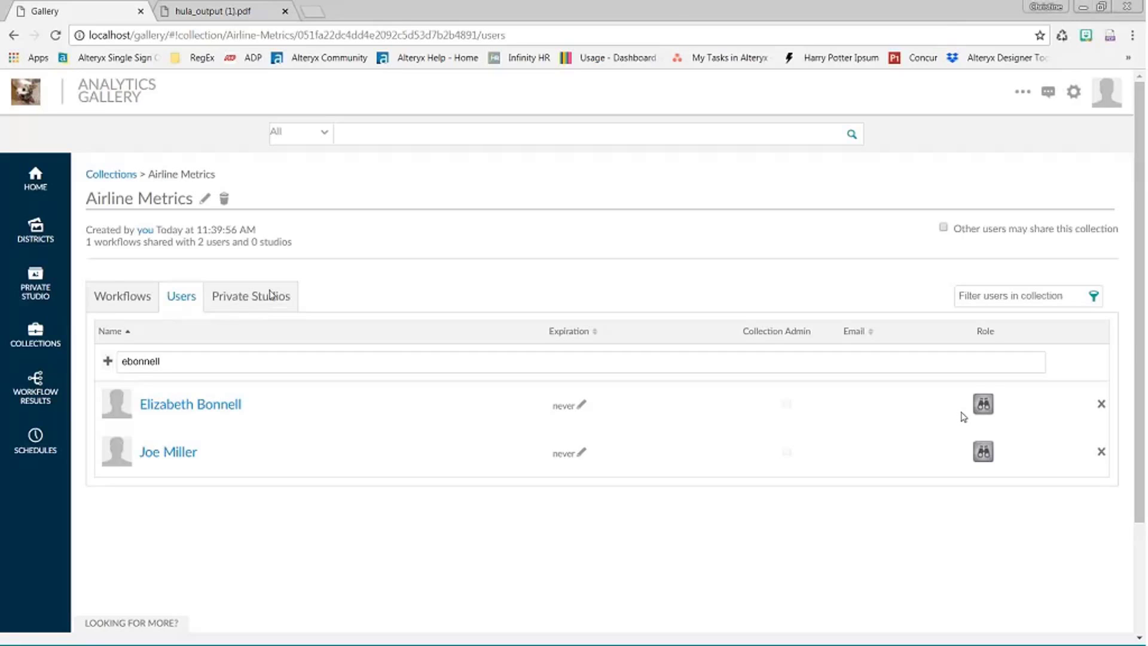
- Look at the Private Studios sharing tab, then return to the Workflows list showing Hula Holiday Metric App
click(271, 317)
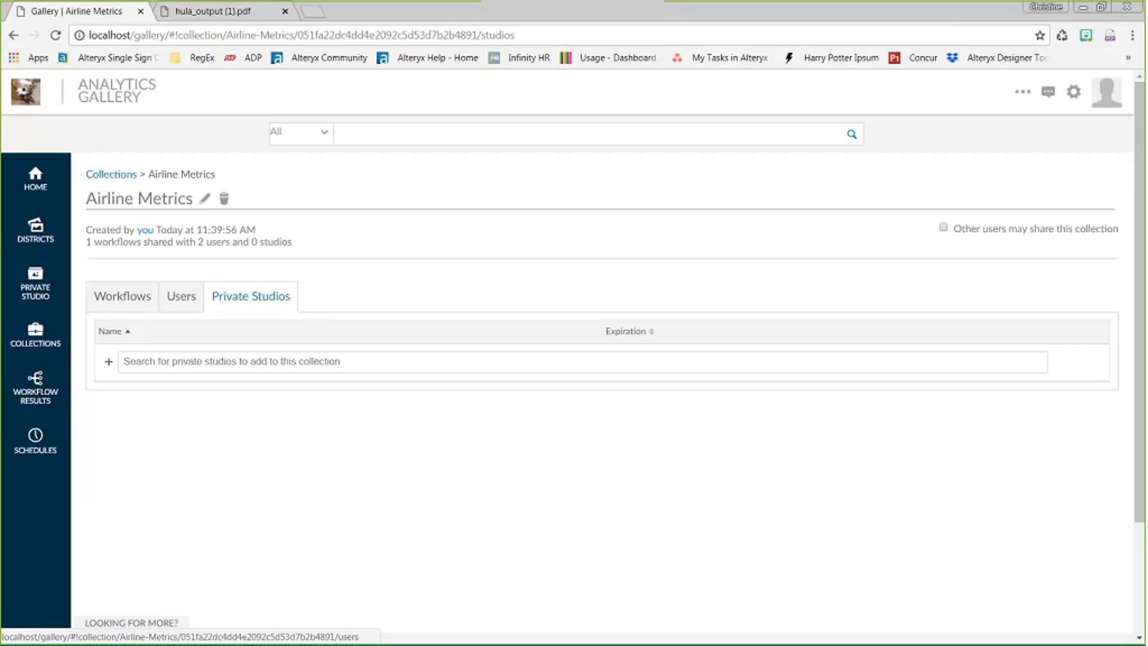
click(189, 363)
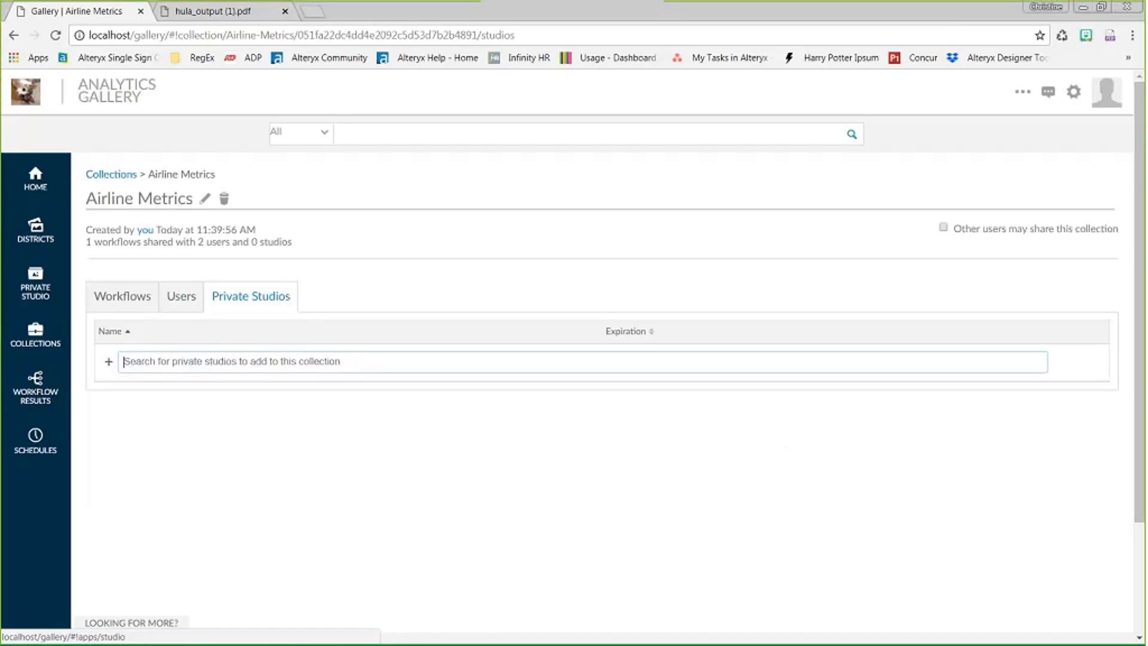
click(129, 302)
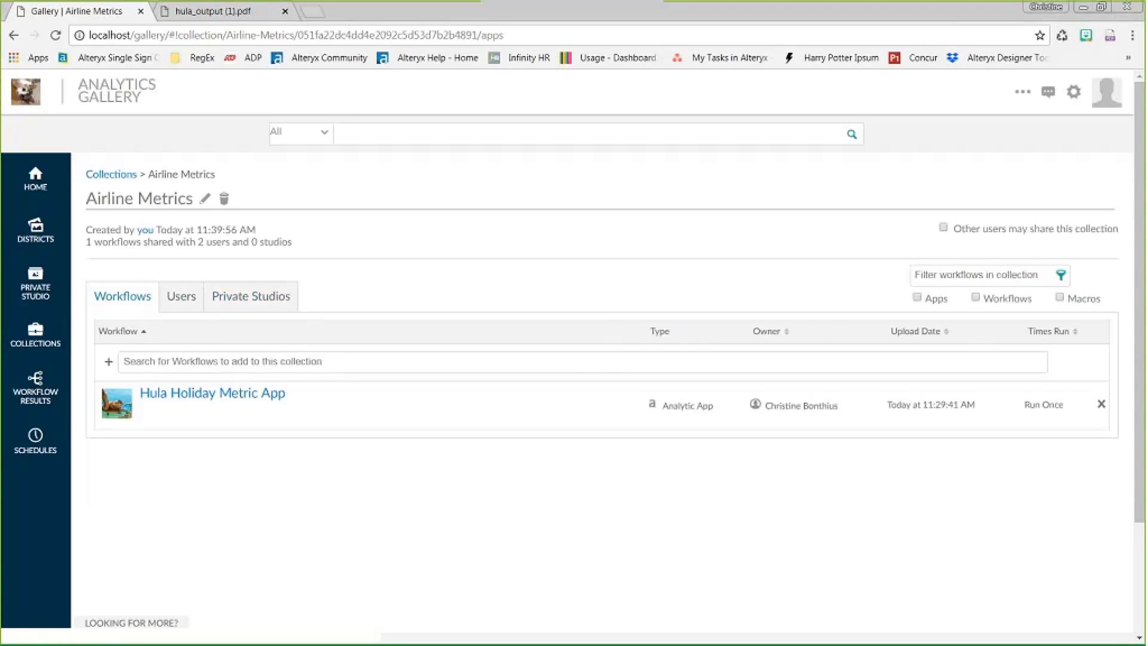
- Return to the Collections overview listing Airline Metrics, then open the Districts page
click(40, 338)
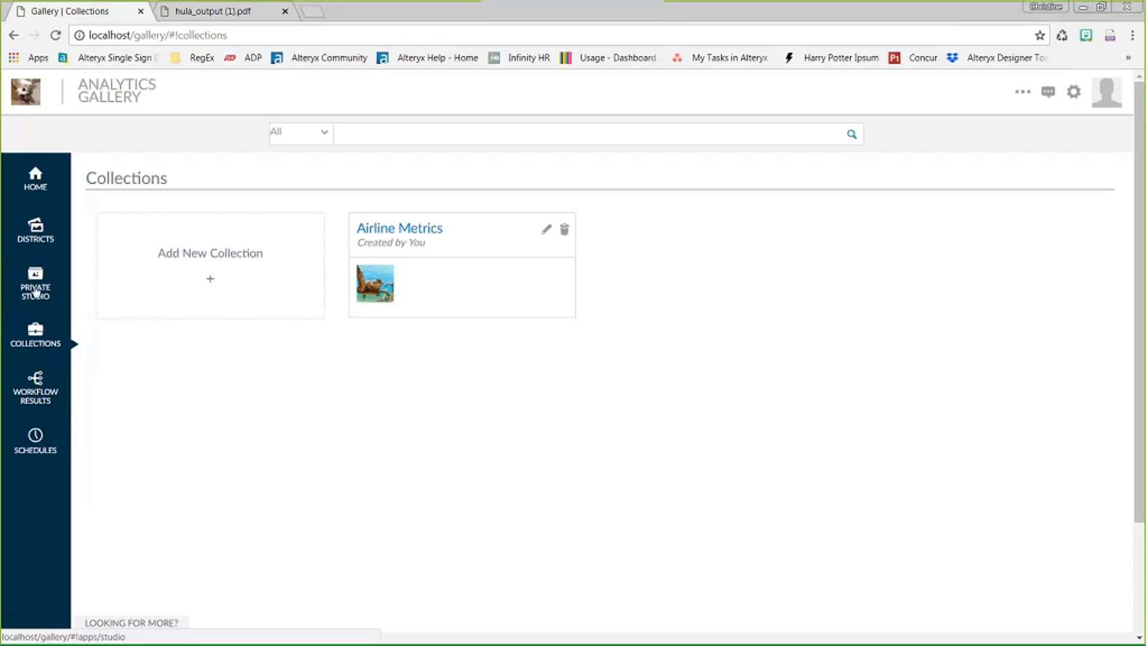
click(49, 248)
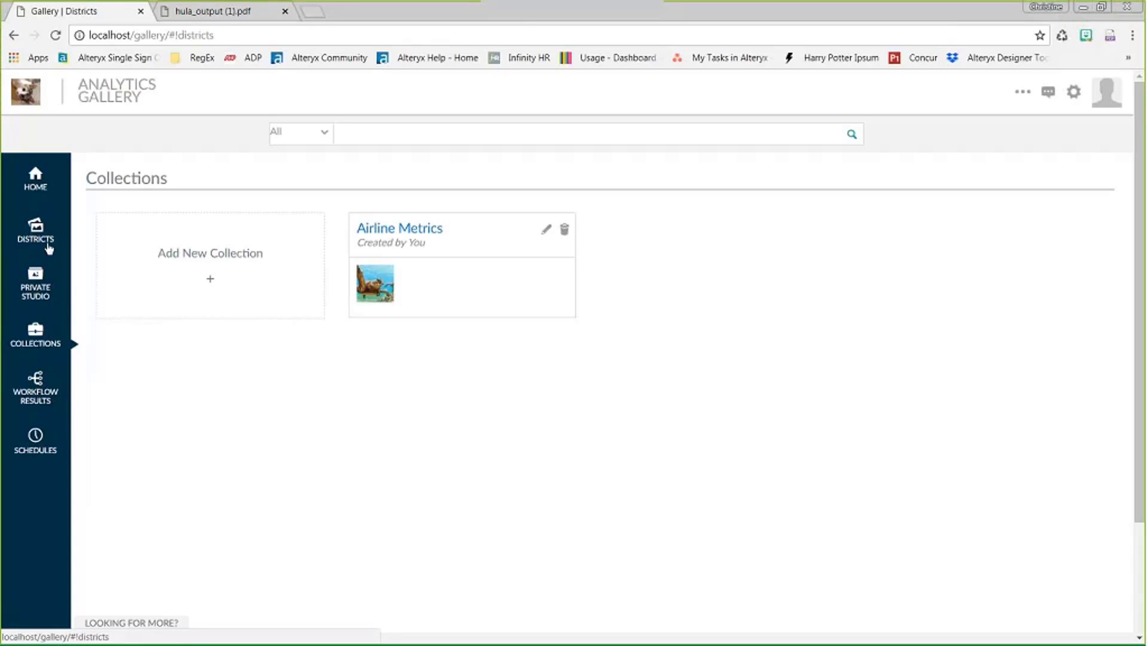
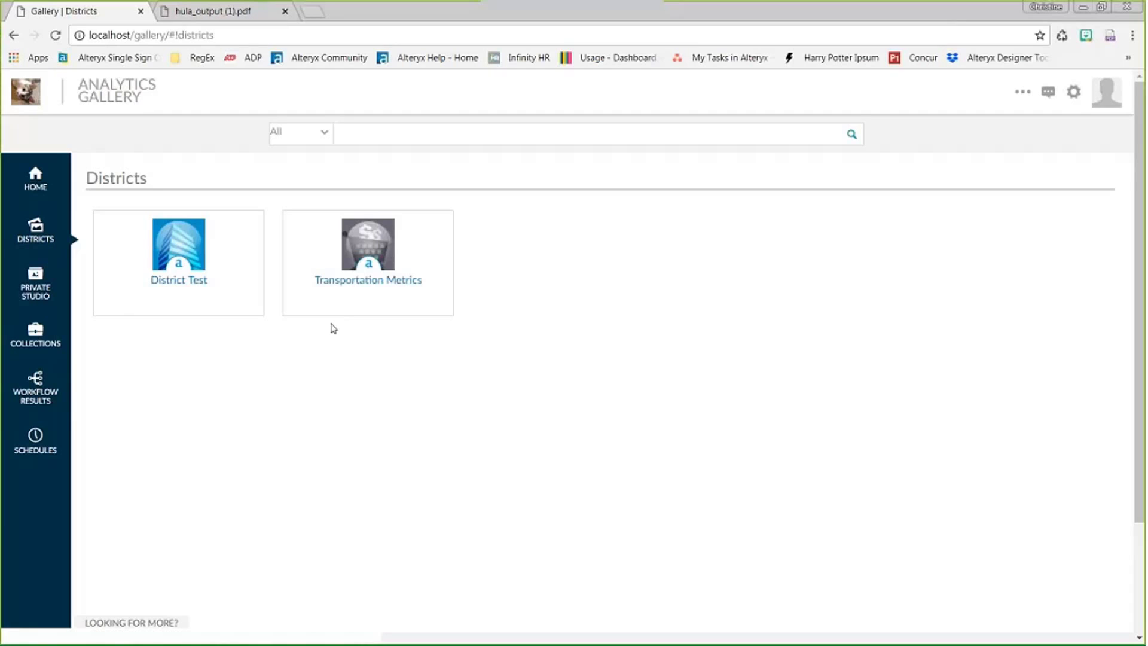
- Open the Hula Holiday Metric App from Private Studio and show its Sharing options
click(44, 294)
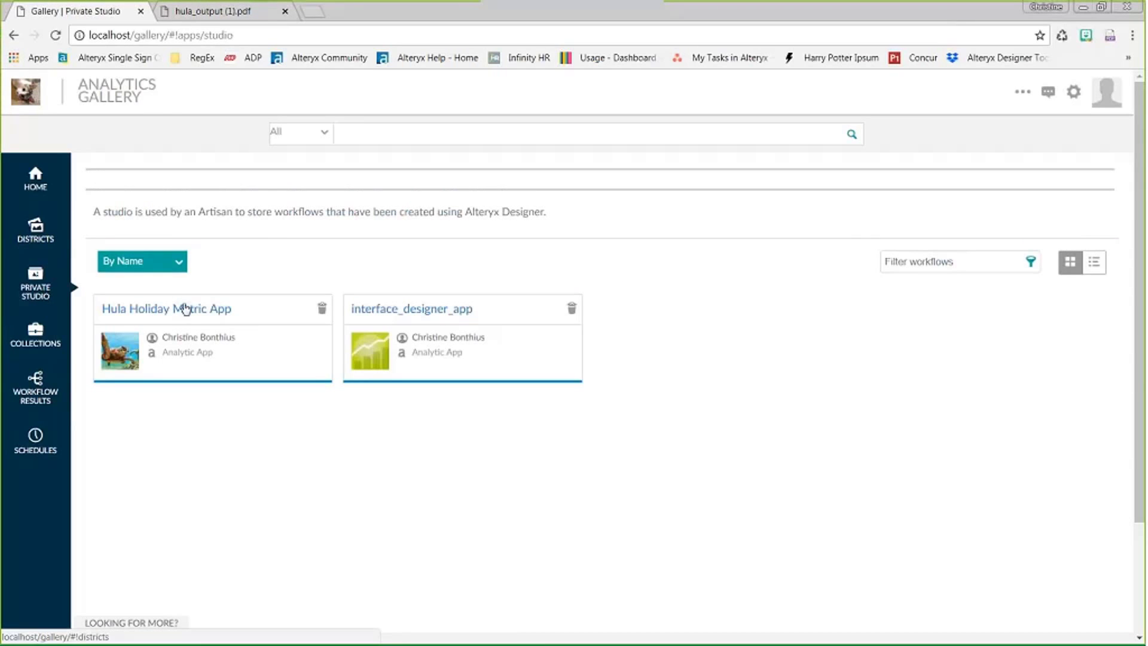
click(198, 313)
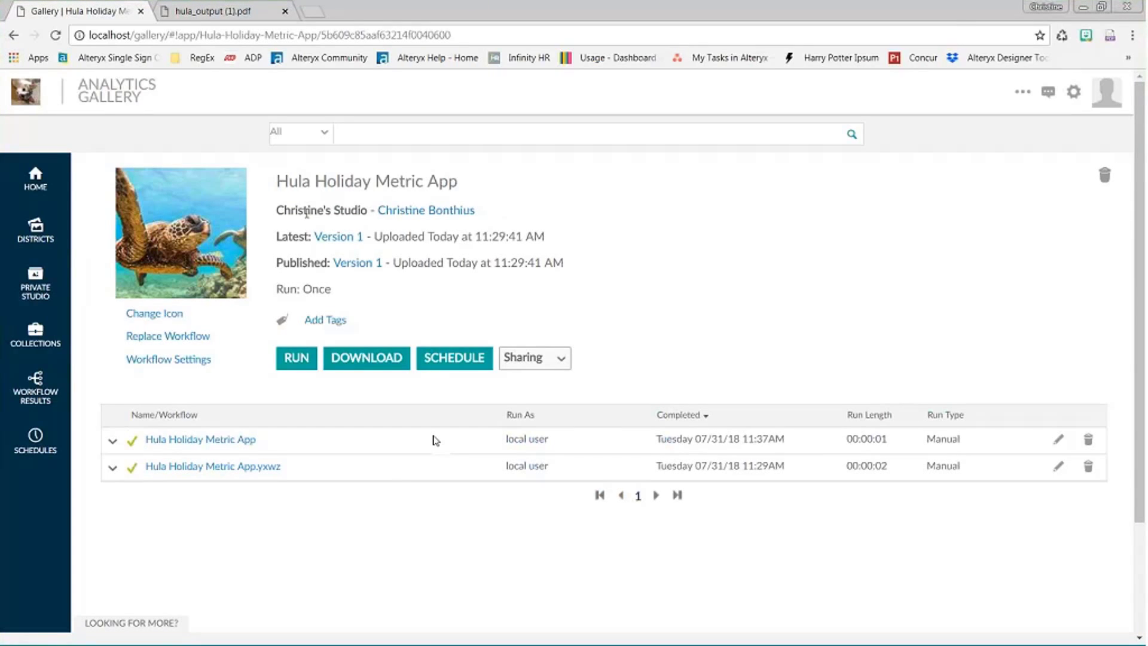
click(561, 359)
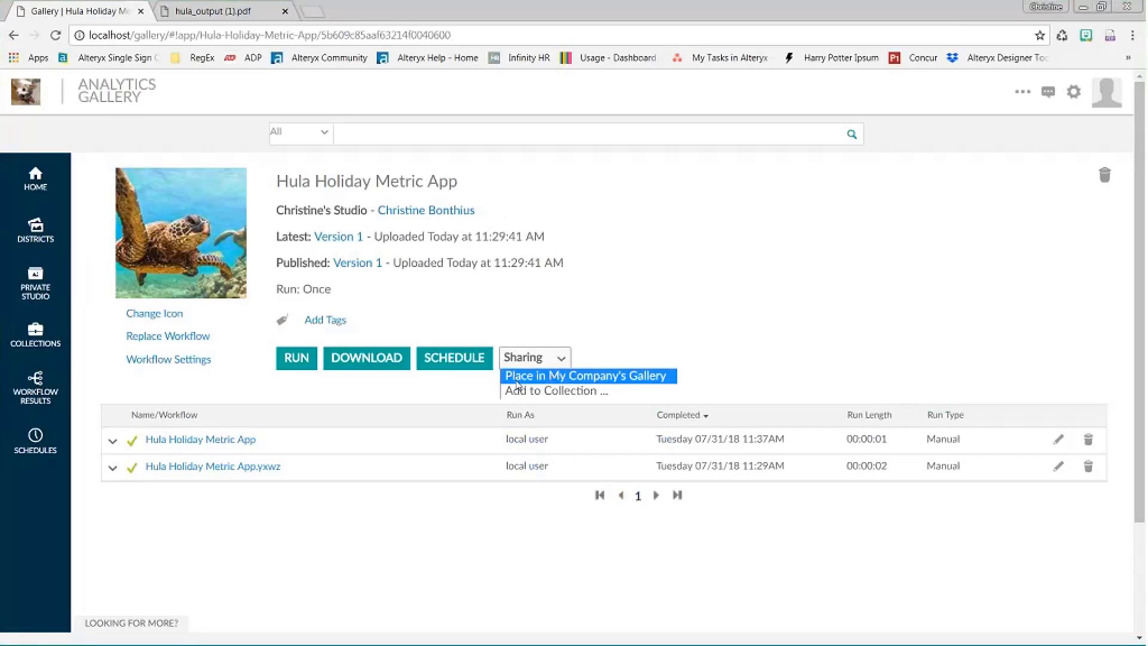
- Place the app in My Company's Gallery, then reopen it from Home and start adding tags
click(516, 382)
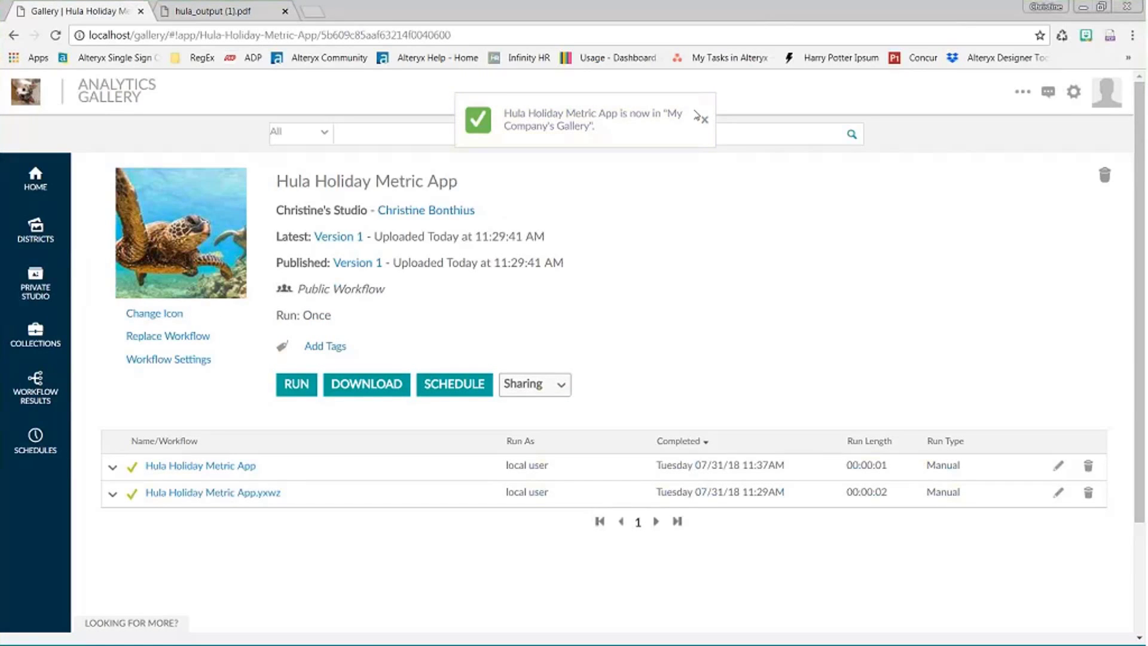
click(700, 118)
click(33, 198)
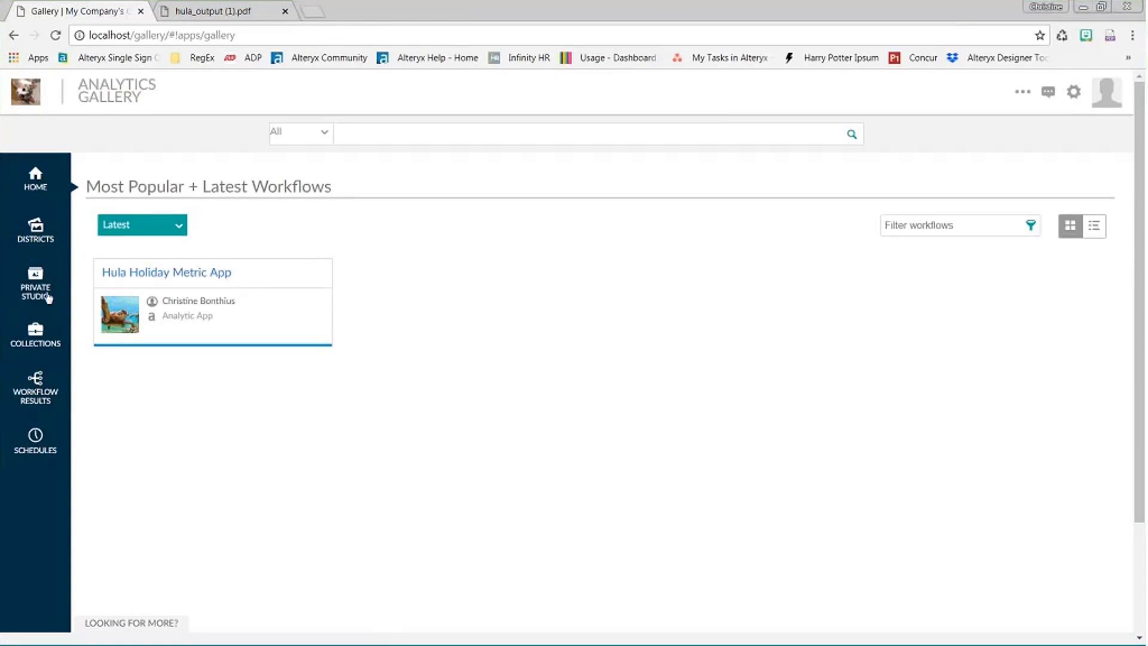
click(192, 273)
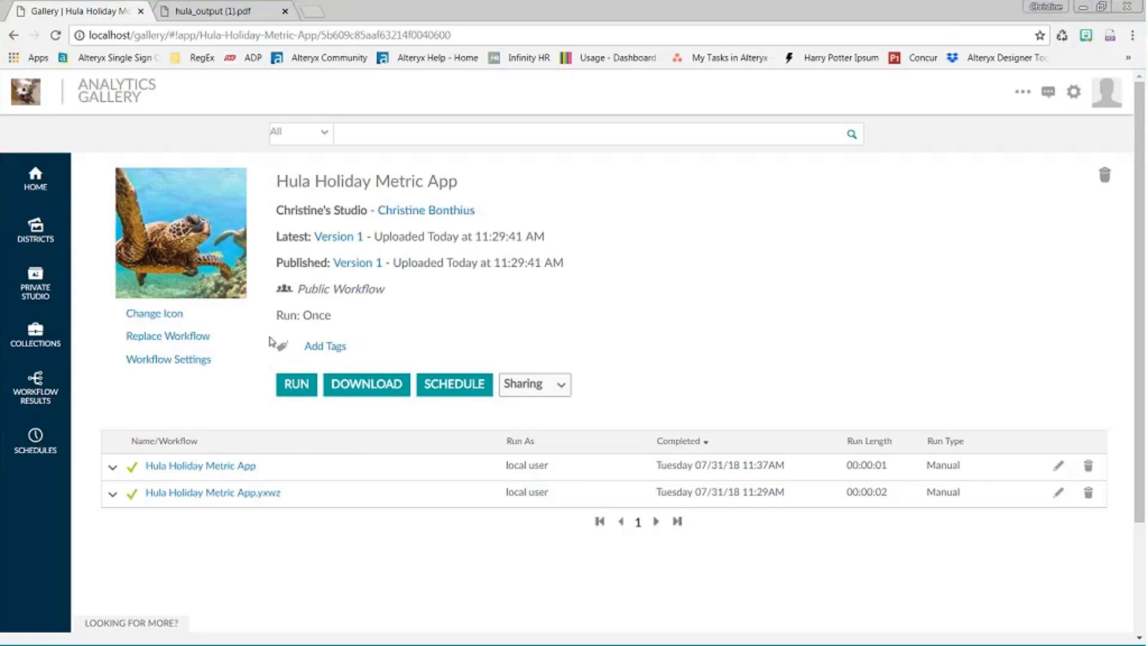
click(325, 347)
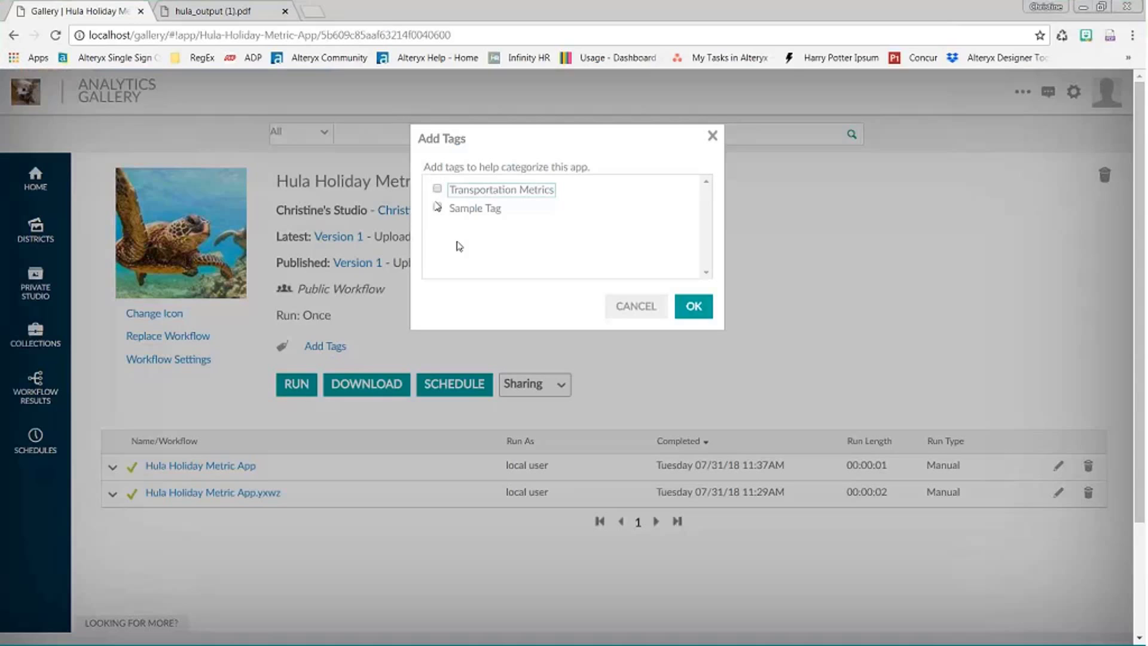
- Tag the Hula Holiday Metric App with Transportation Metrics
key(space)
click(693, 306)
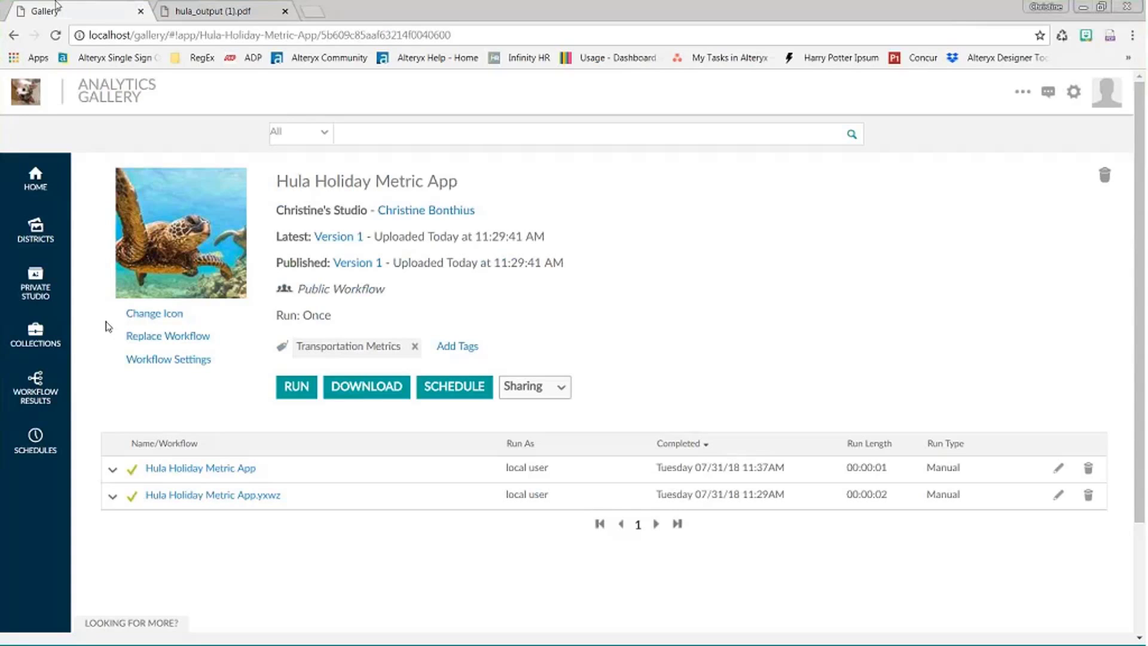
- Open the Transportation Metrics district and check the '...' icon for additional links
click(35, 230)
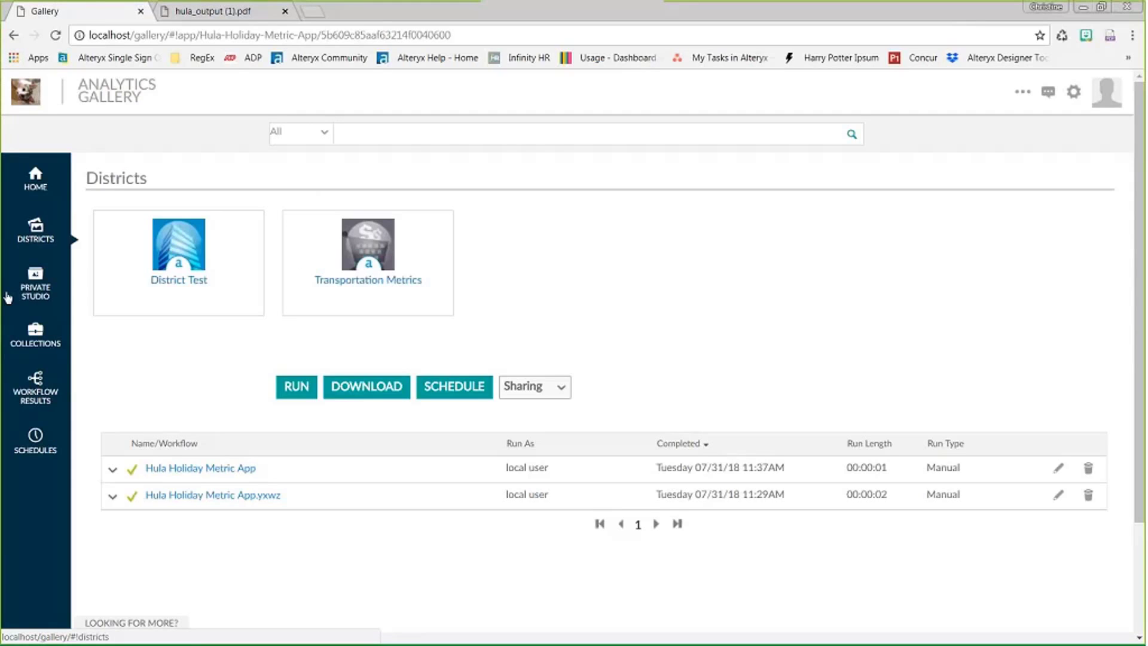
click(367, 263)
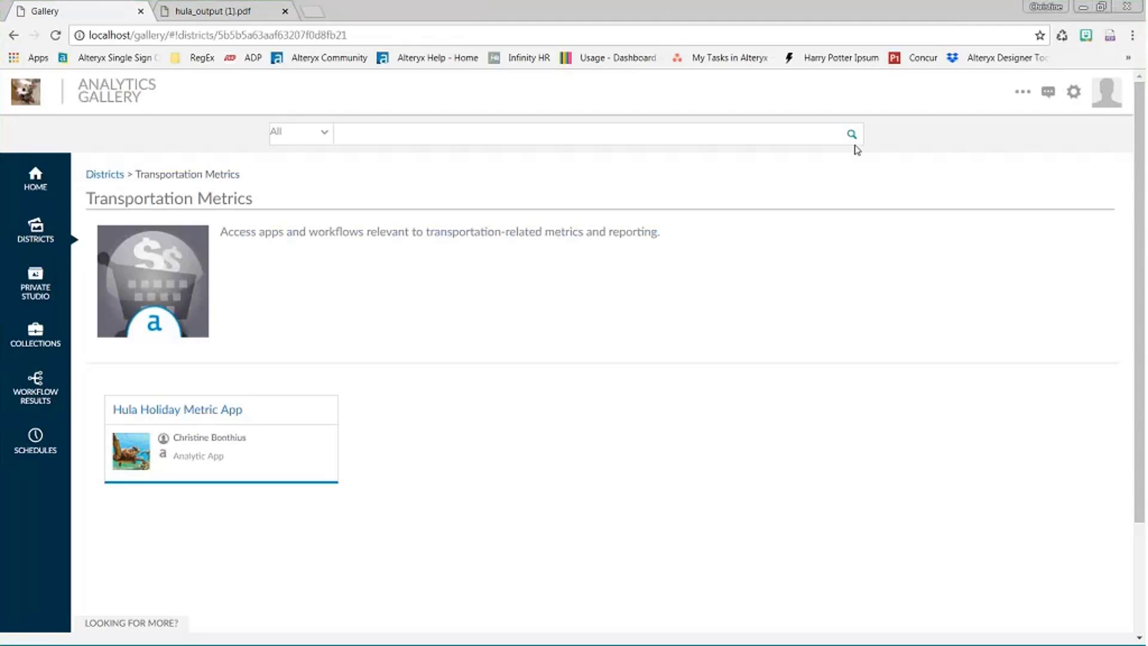
click(1019, 98)
click(1022, 93)
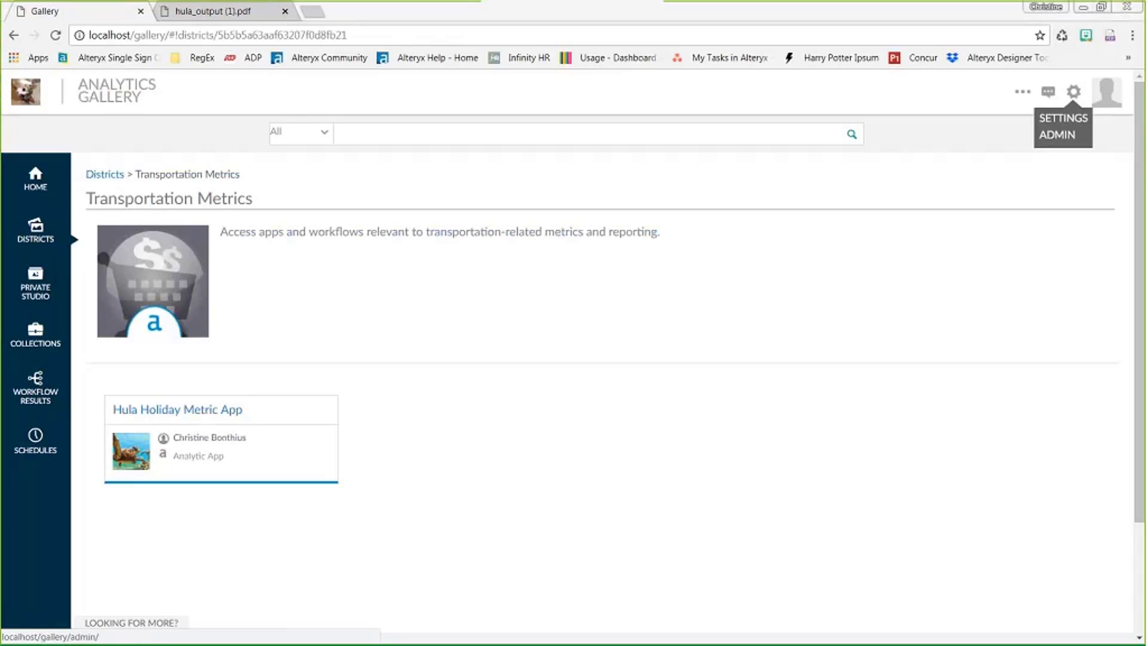
- Open account Settings on the Profile tab and review the About me and employer sections
click(1056, 135)
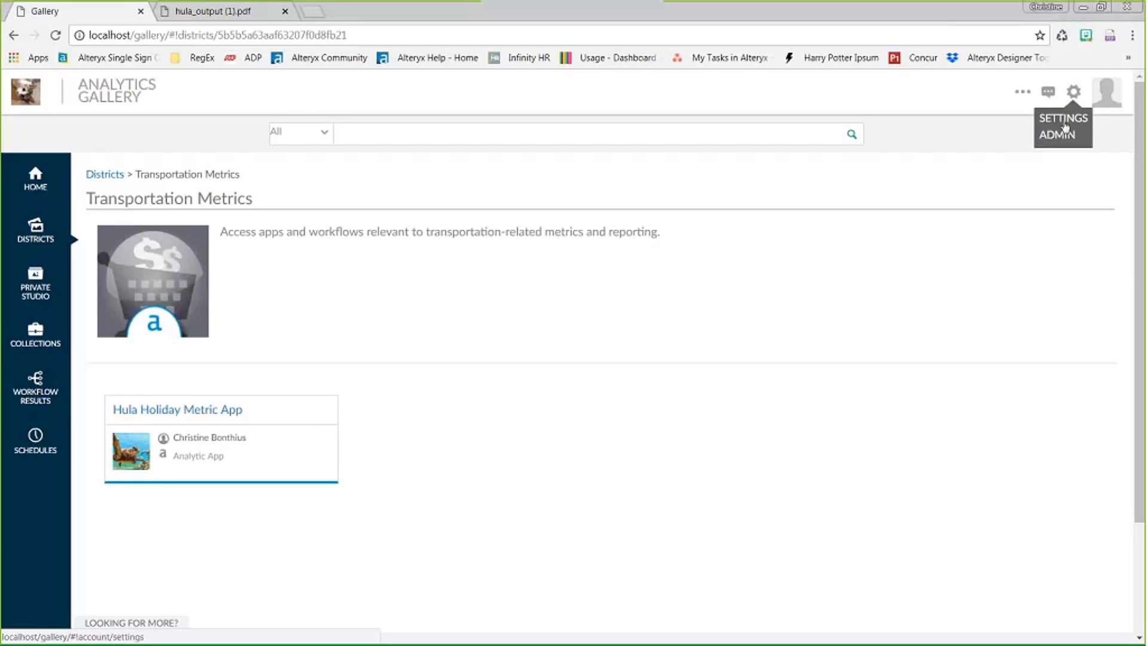
click(1063, 118)
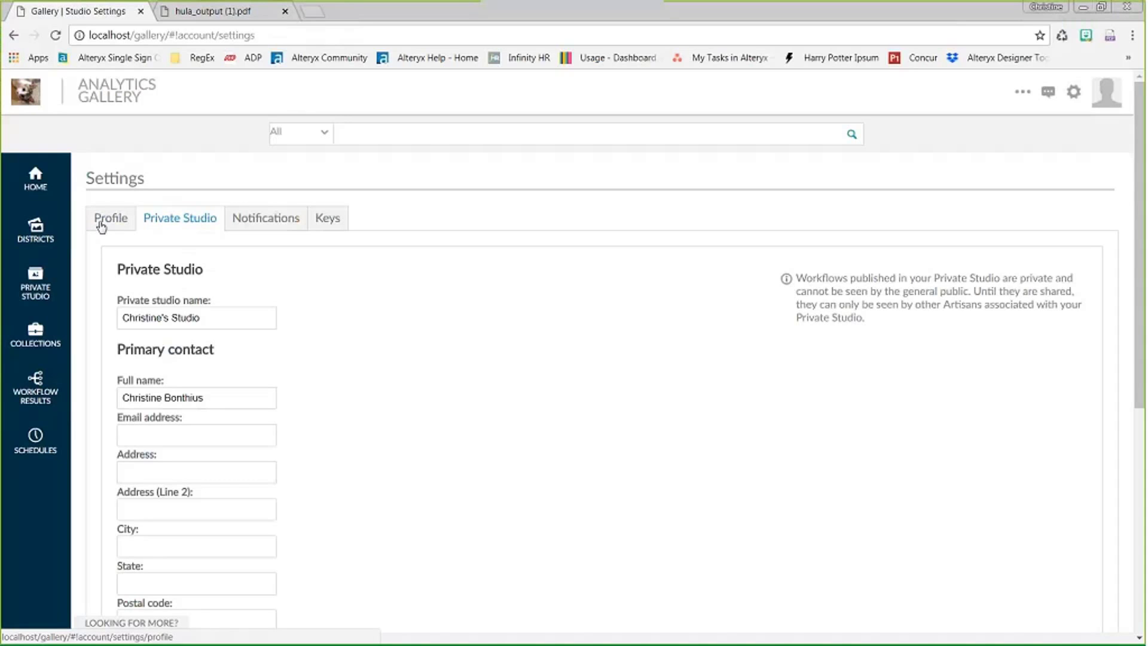
click(100, 226)
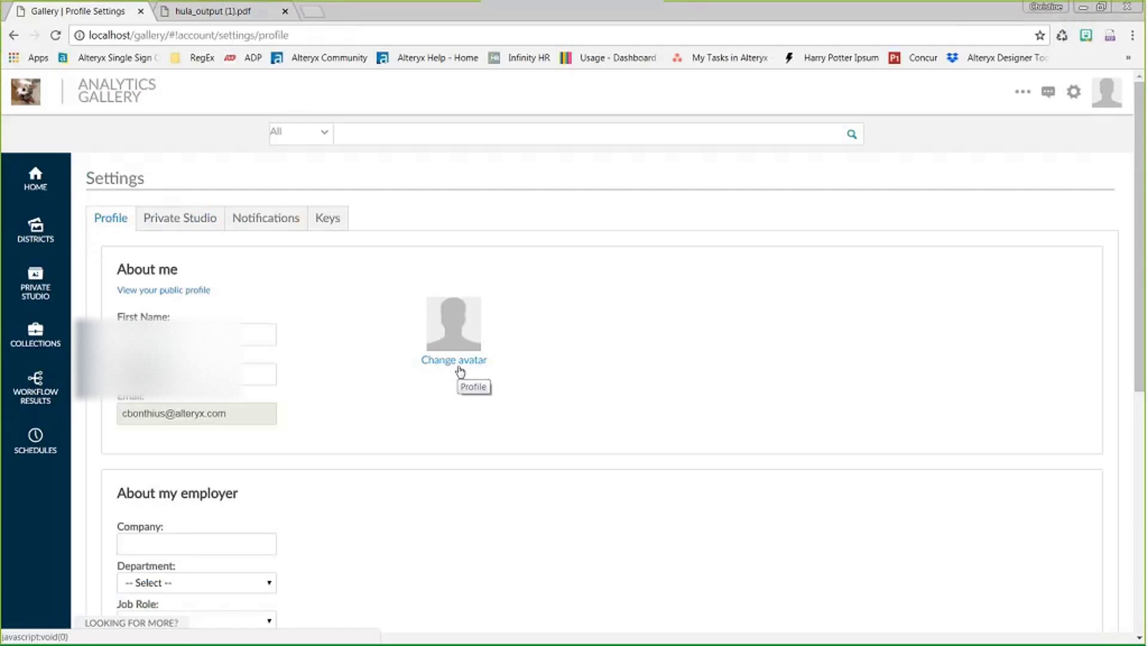
click(185, 339)
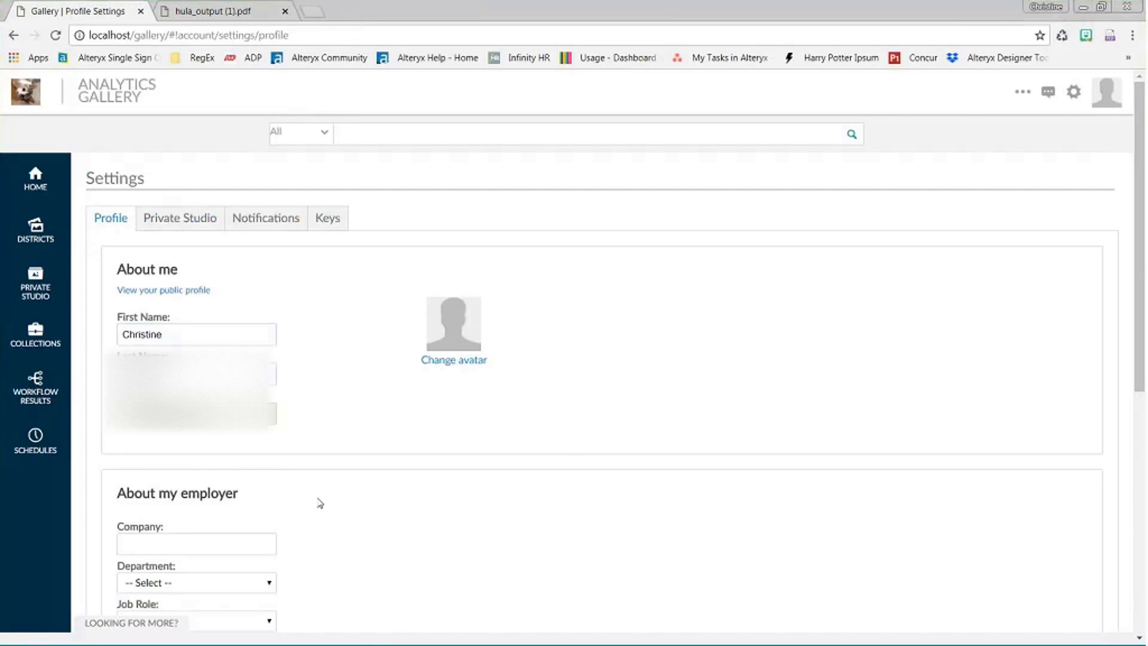
scroll(320, 503, down, 6)
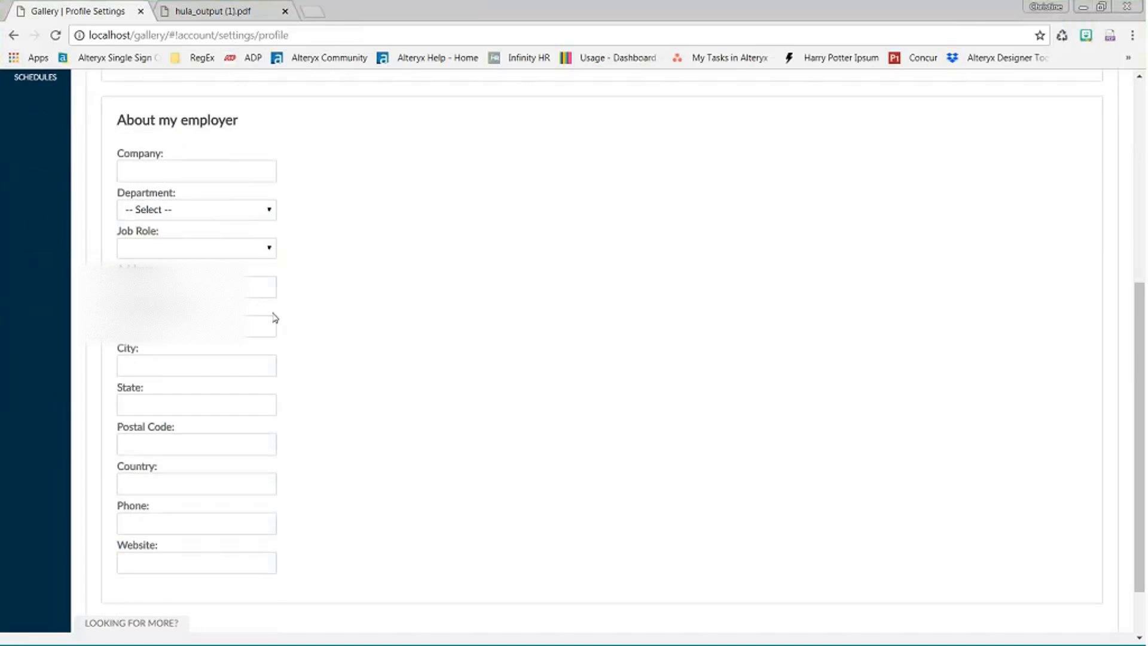
scroll(167, 541, down, 1)
scroll(166, 541, up, 6)
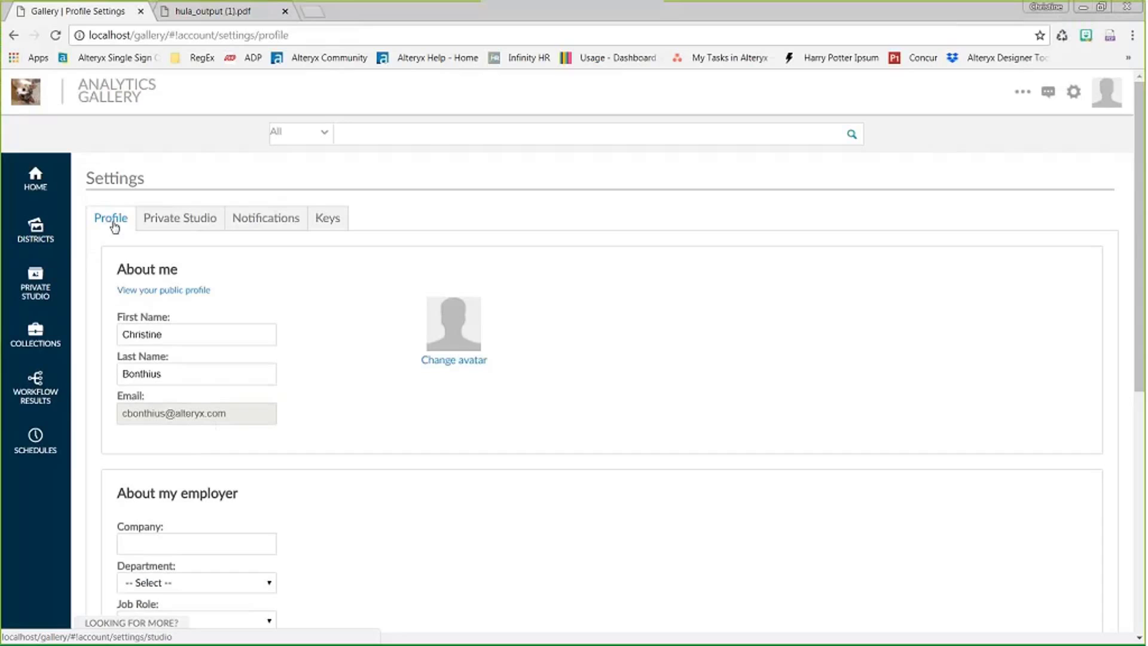
- Review the Private Studio settings, dismissing the suggested studio name, then switch to the Keys tab
click(190, 222)
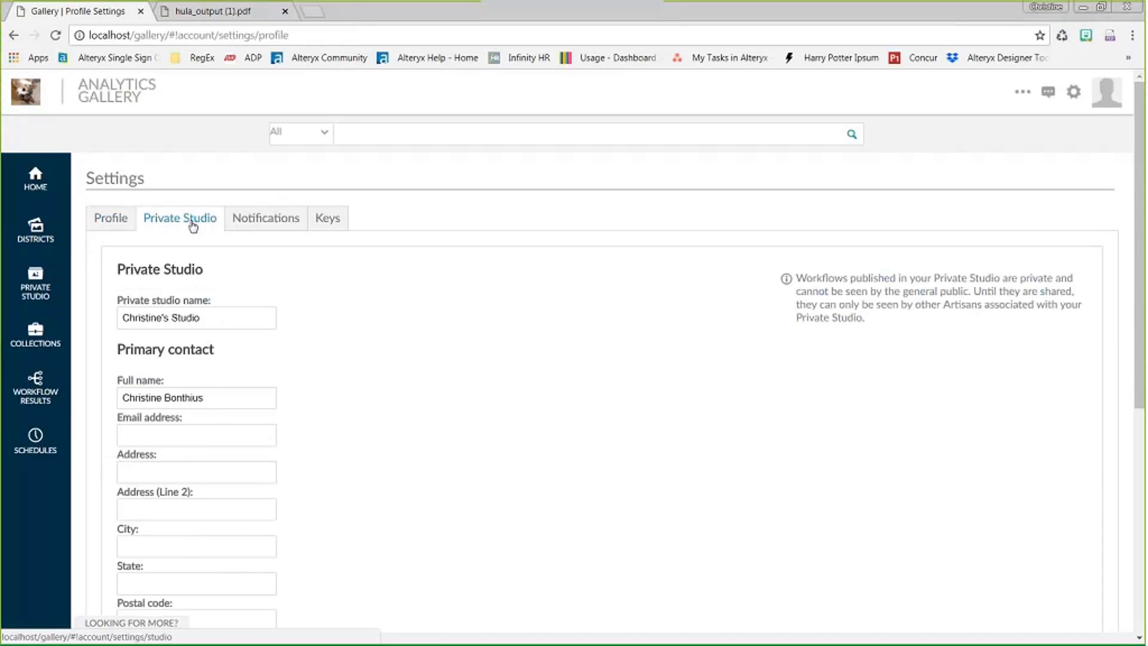
click(219, 317)
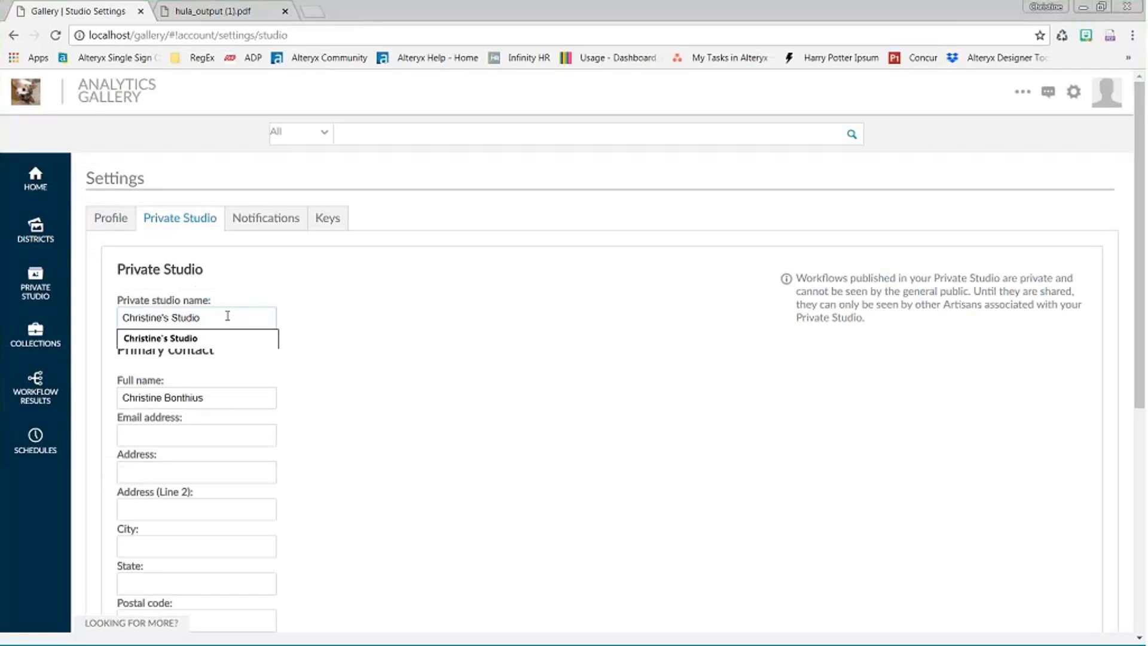
click(326, 314)
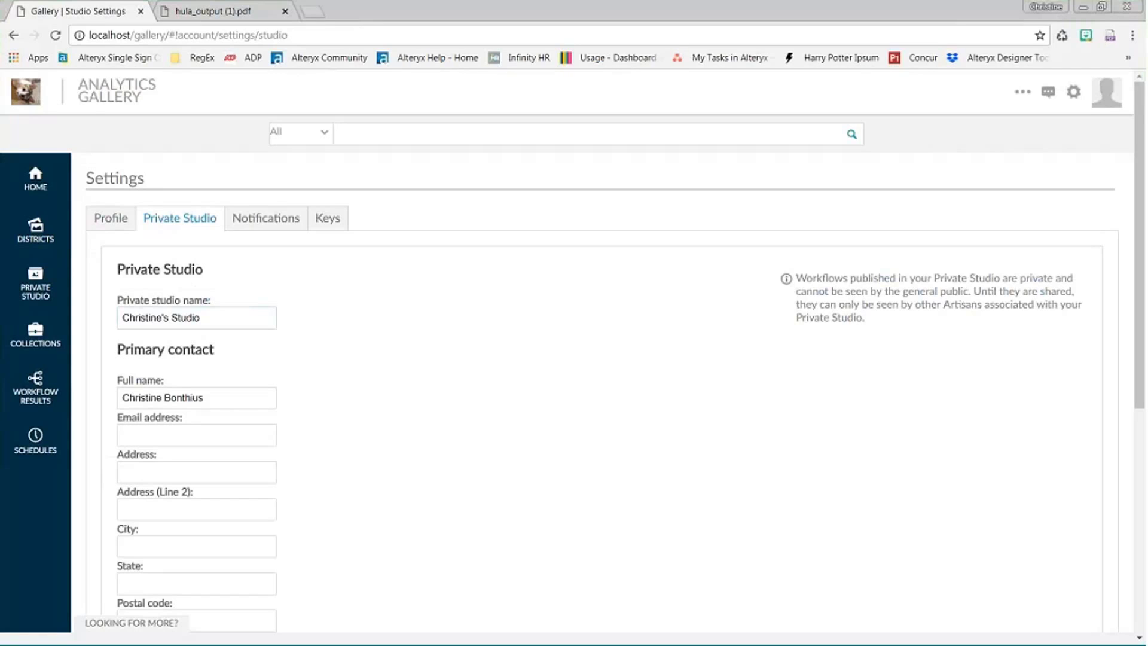
scroll(265, 359, down, 3)
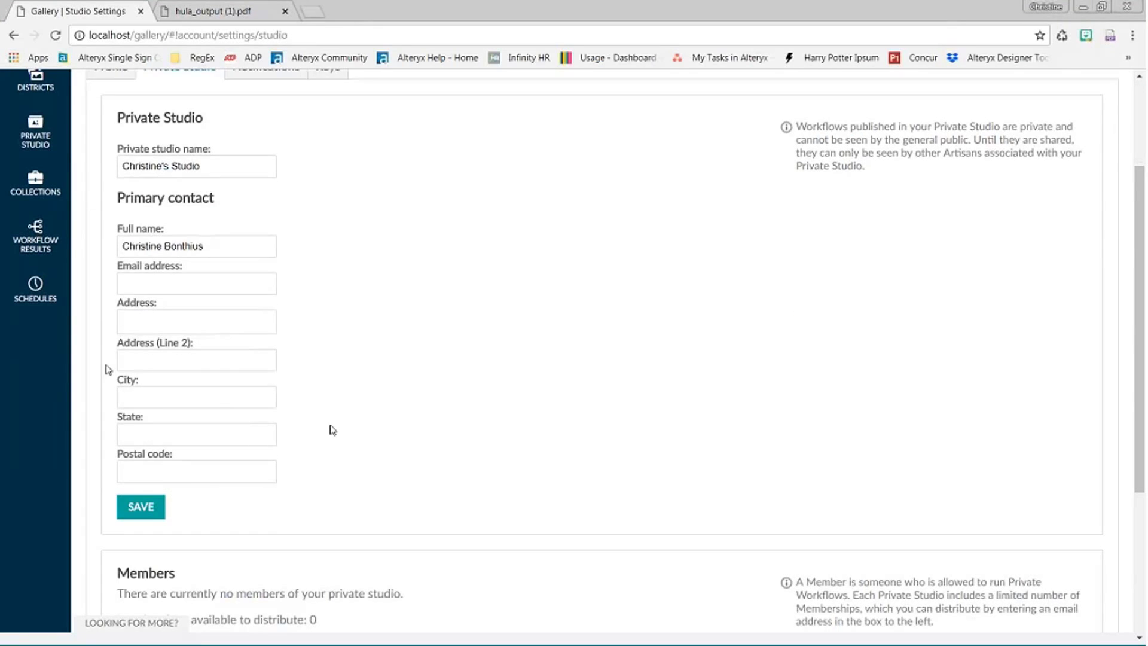
scroll(347, 529, down, 4)
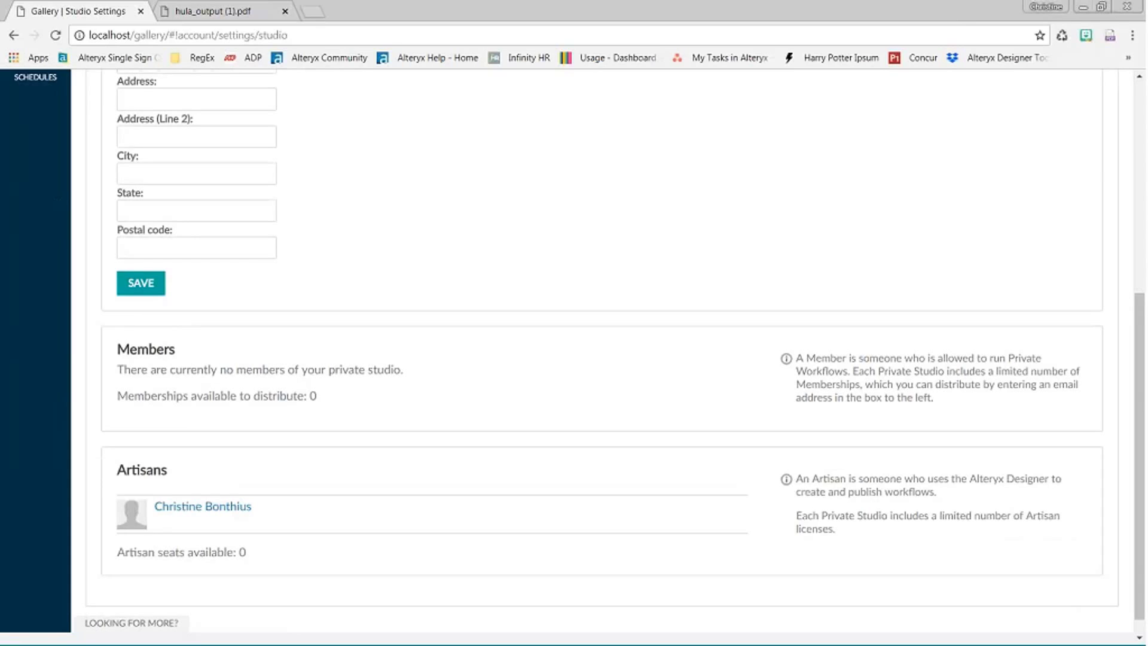
scroll(225, 462, up, 5)
scroll(225, 462, up, 1)
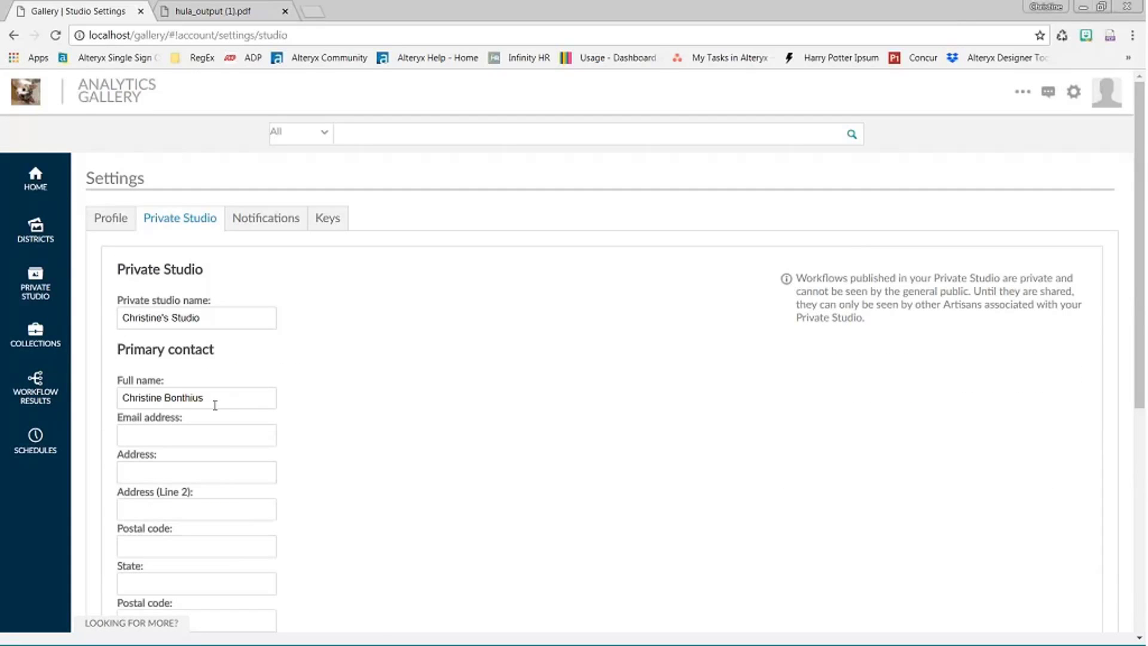
click(334, 230)
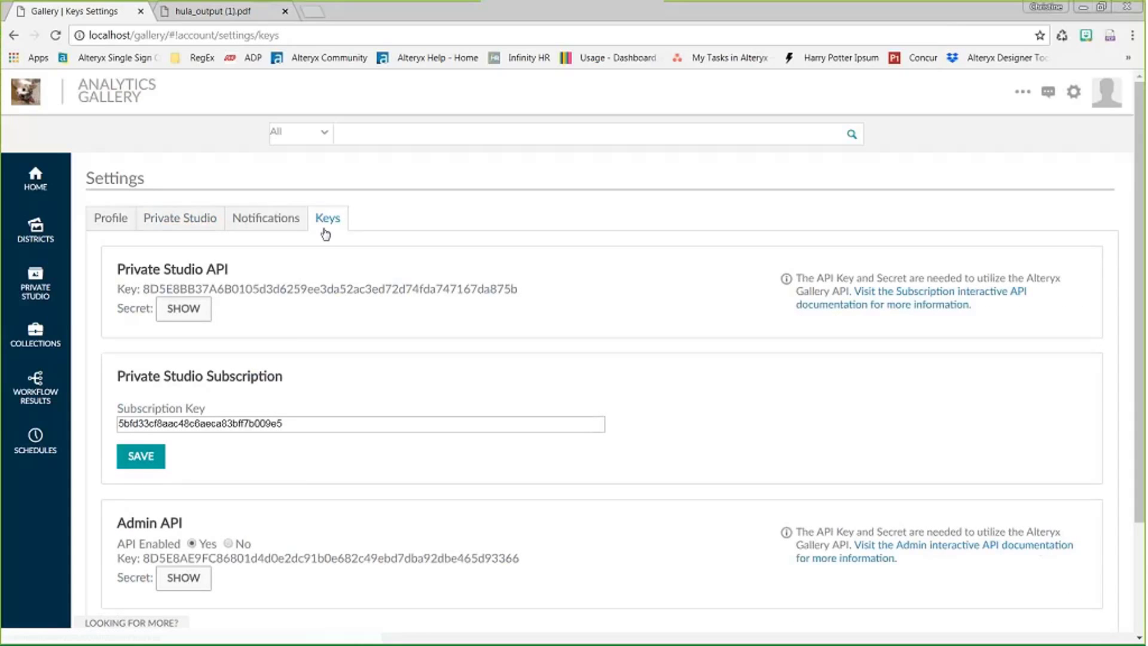
- Inspect the Private Studio subscription key without changing it, then return to the Private Studio tab
click(260, 424)
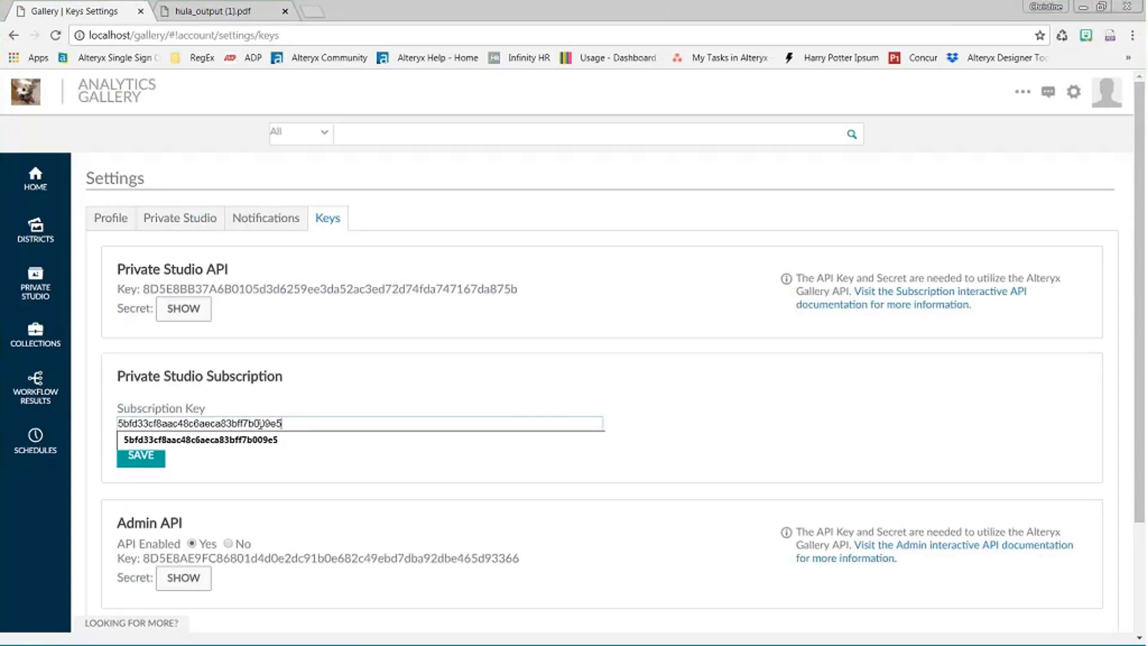
double_click(140, 422)
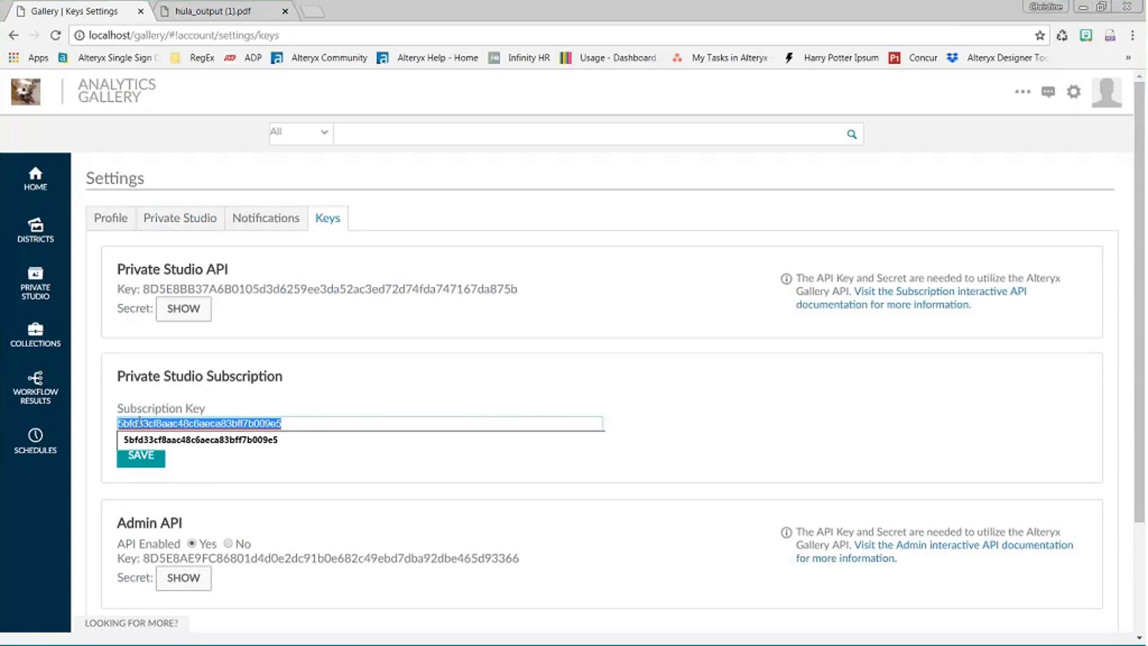
click(352, 414)
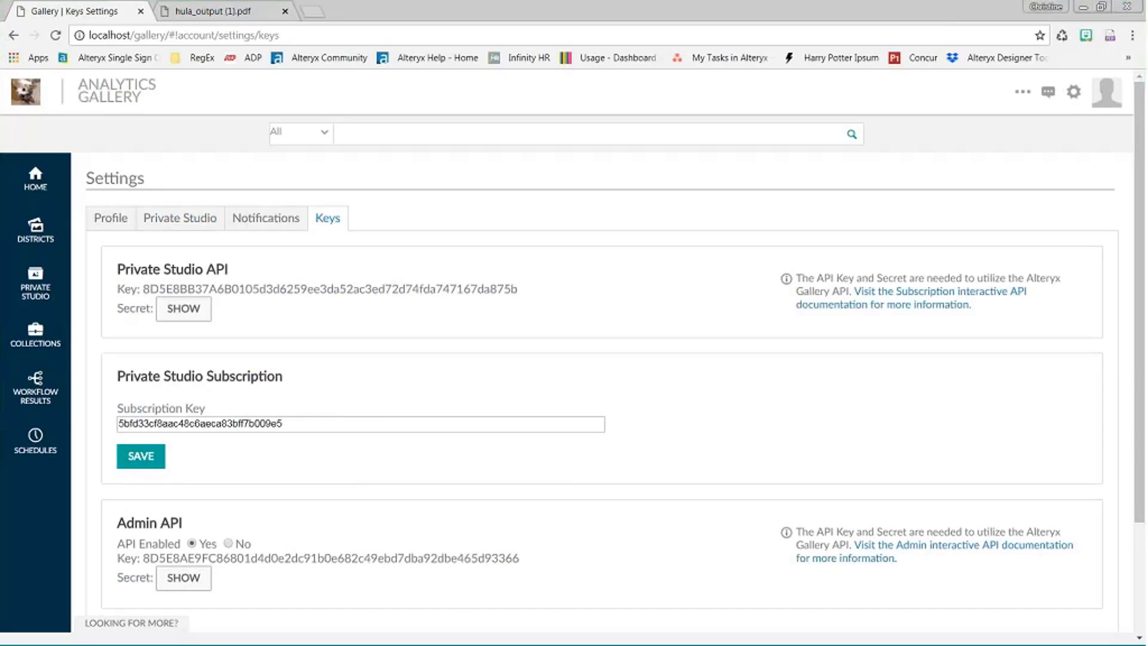
scroll(356, 496, down, 3)
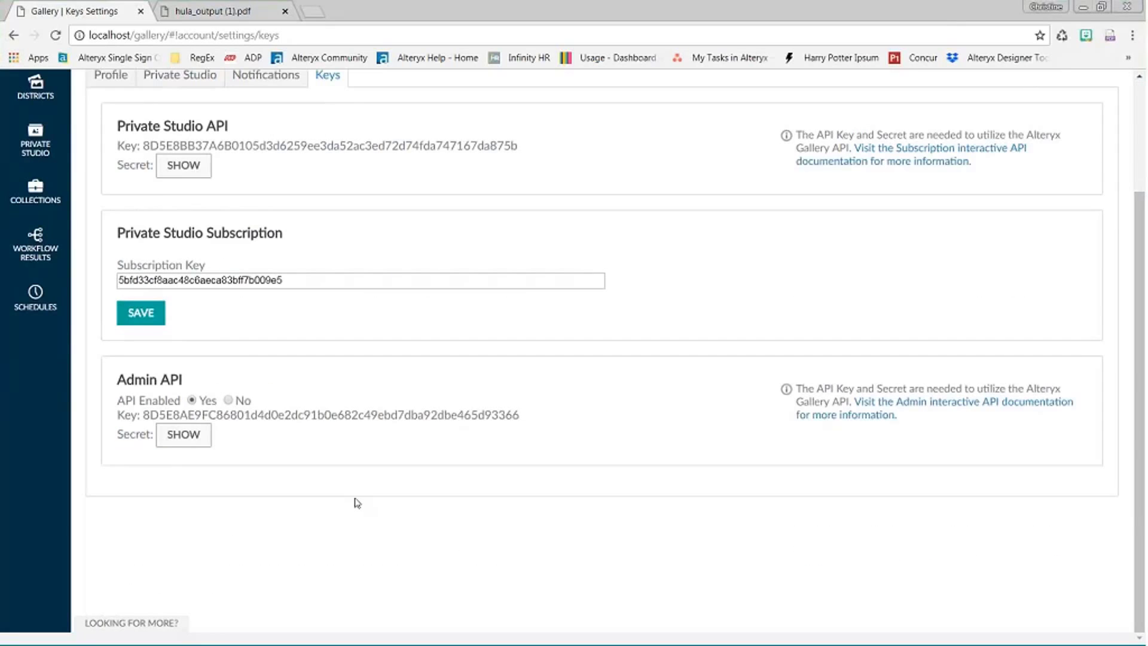
scroll(357, 502, up, 3)
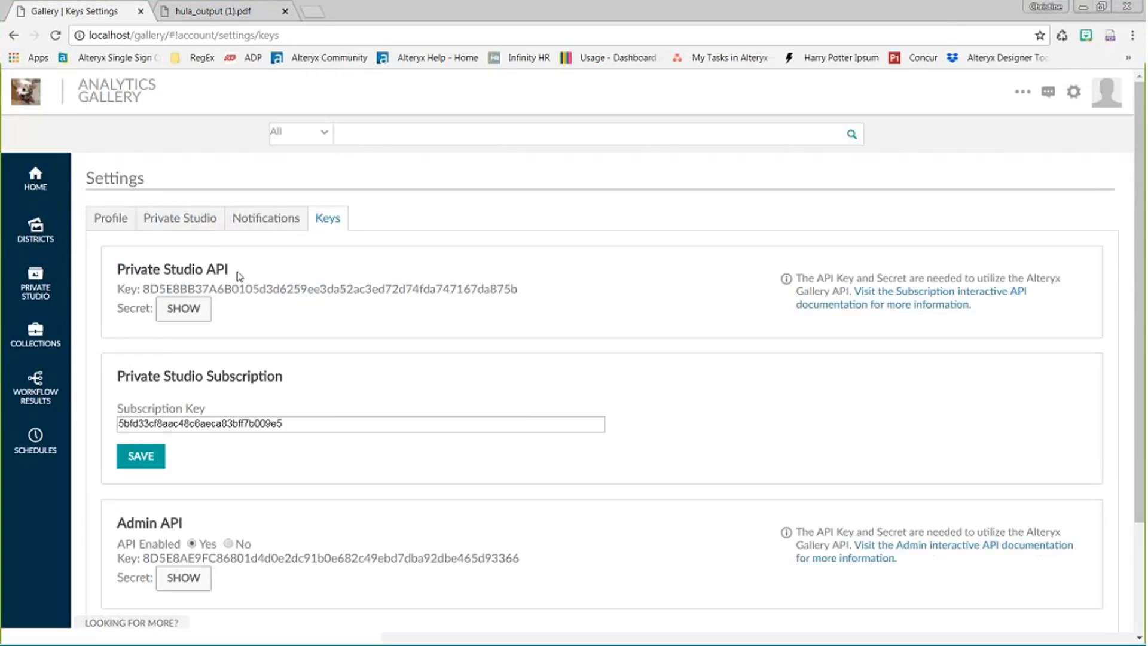
click(179, 217)
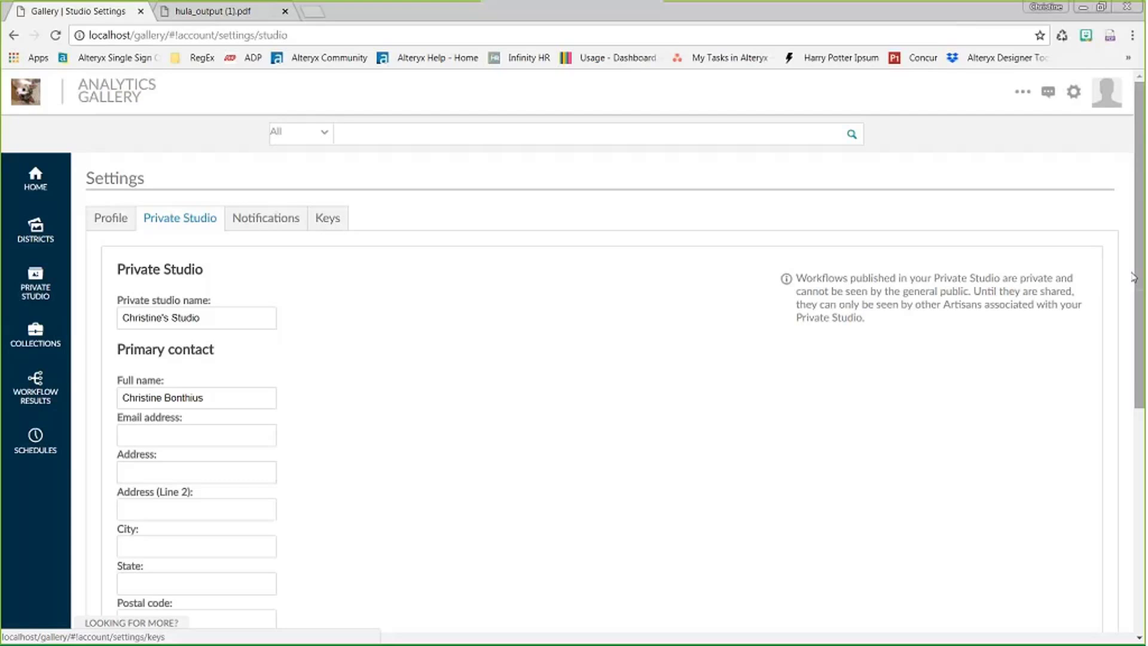
mouse_move(1072, 100)
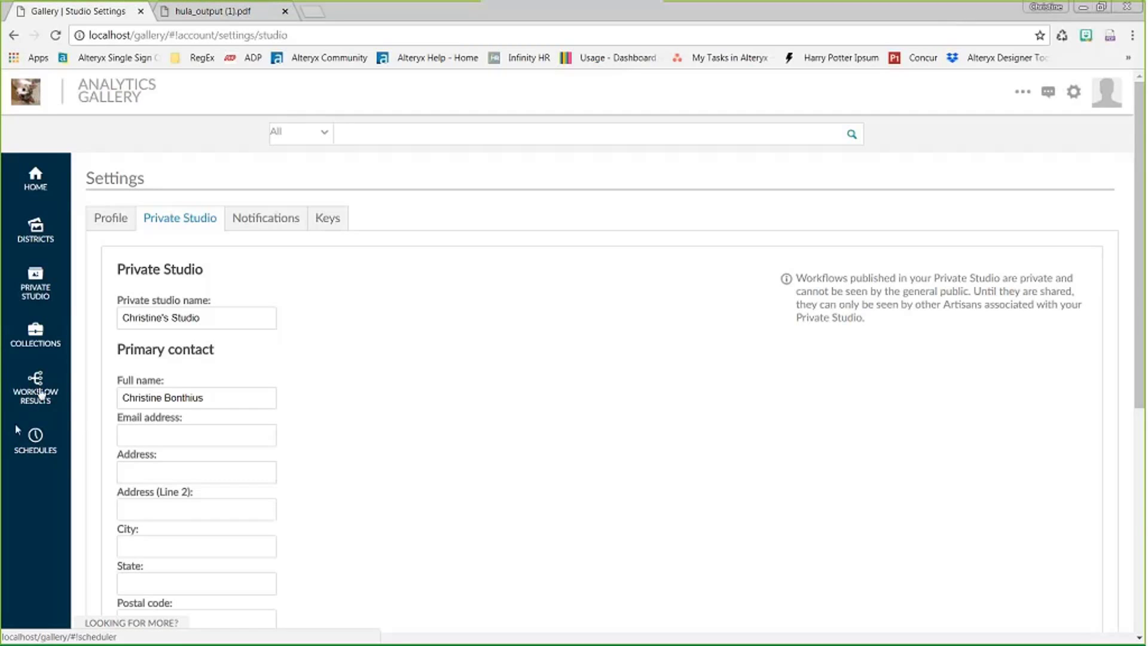
- In Workflow Results, expand the Hula Holiday Metric App run and the failed interface_designer_app run's 'The file name is empty.' error
click(36, 389)
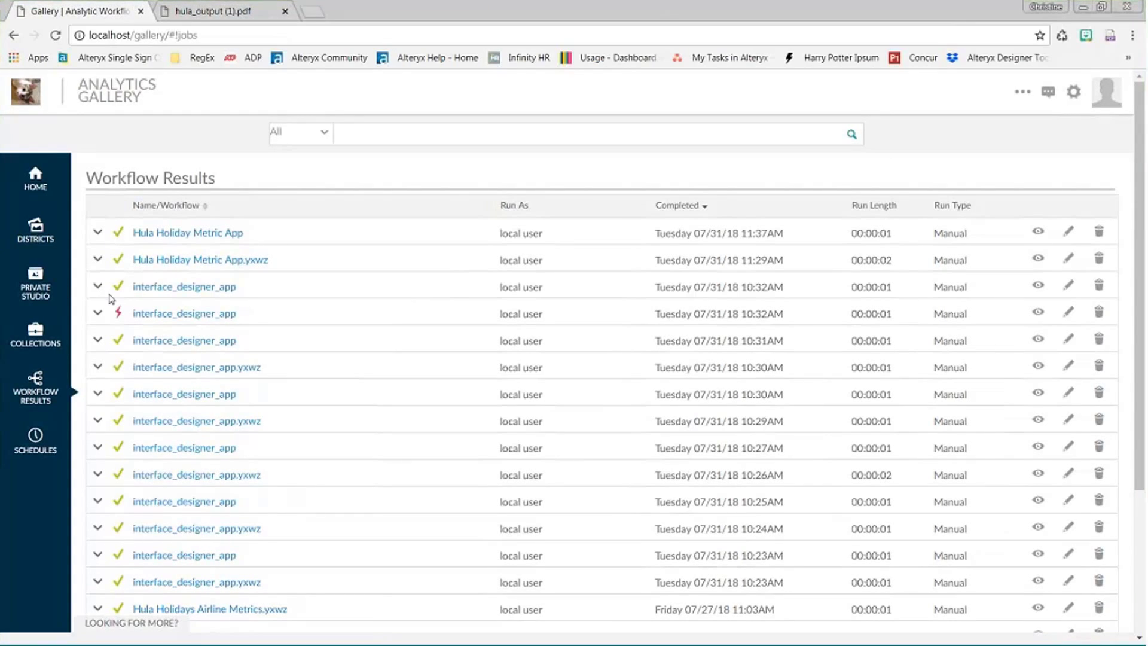
click(98, 233)
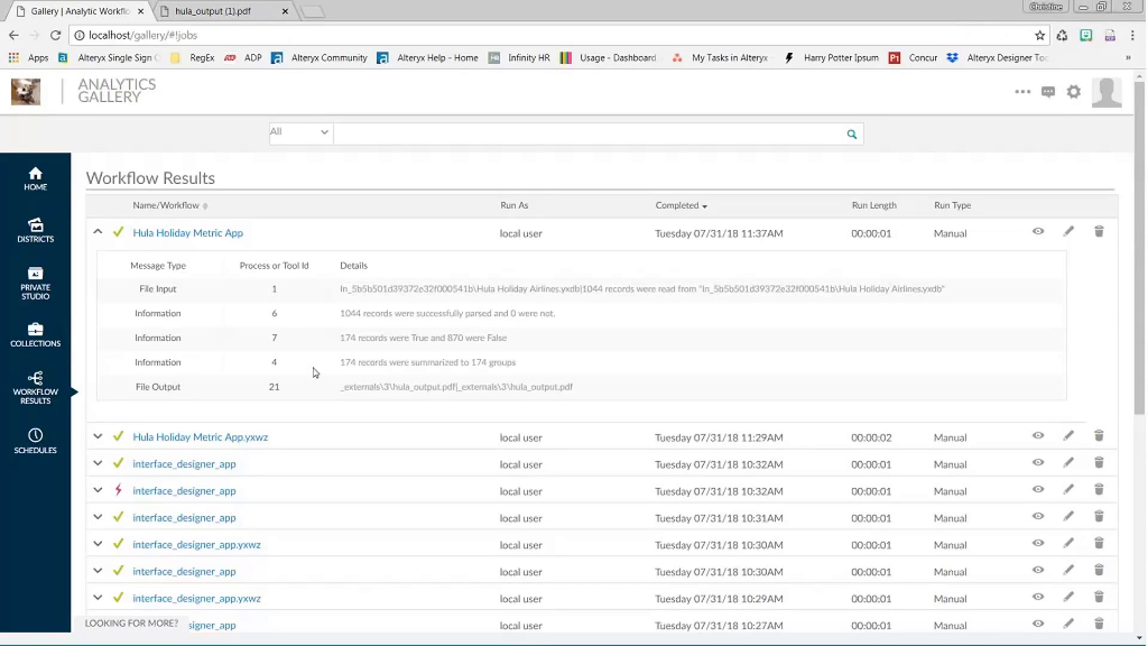
scroll(349, 173, down, 3)
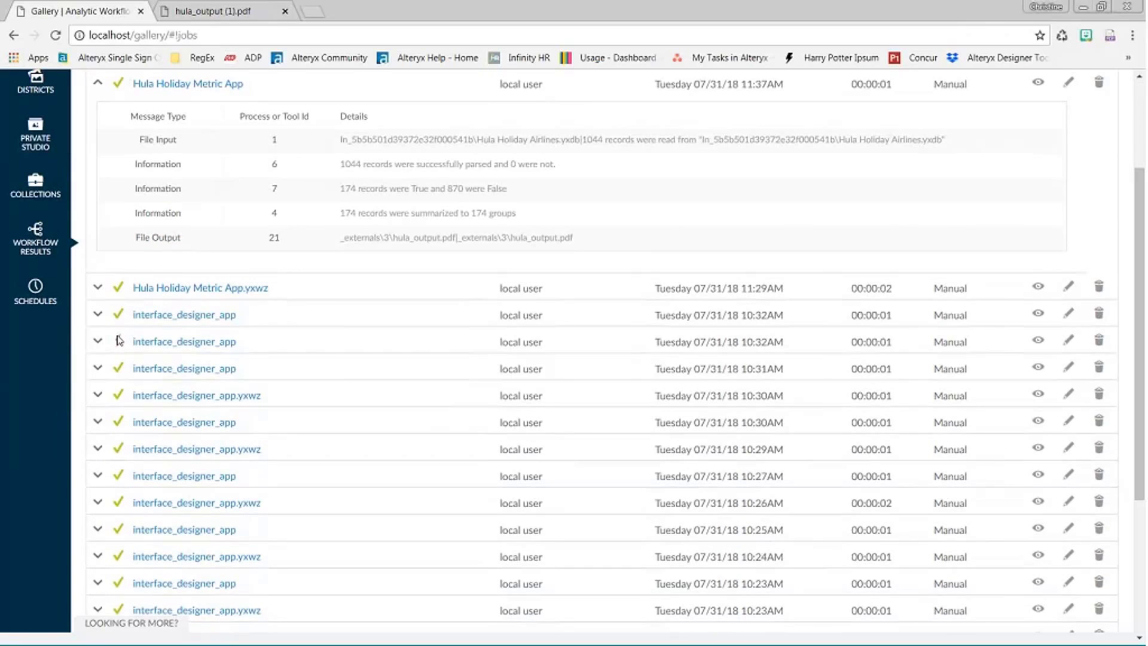
click(98, 341)
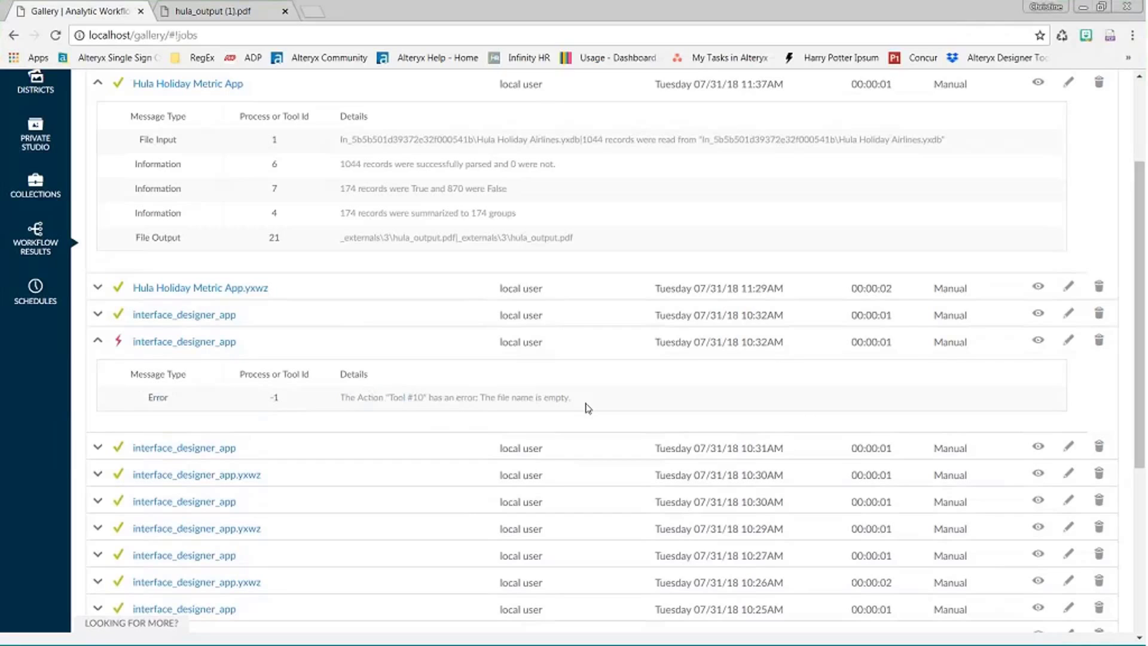
drag(586, 406, 436, 414)
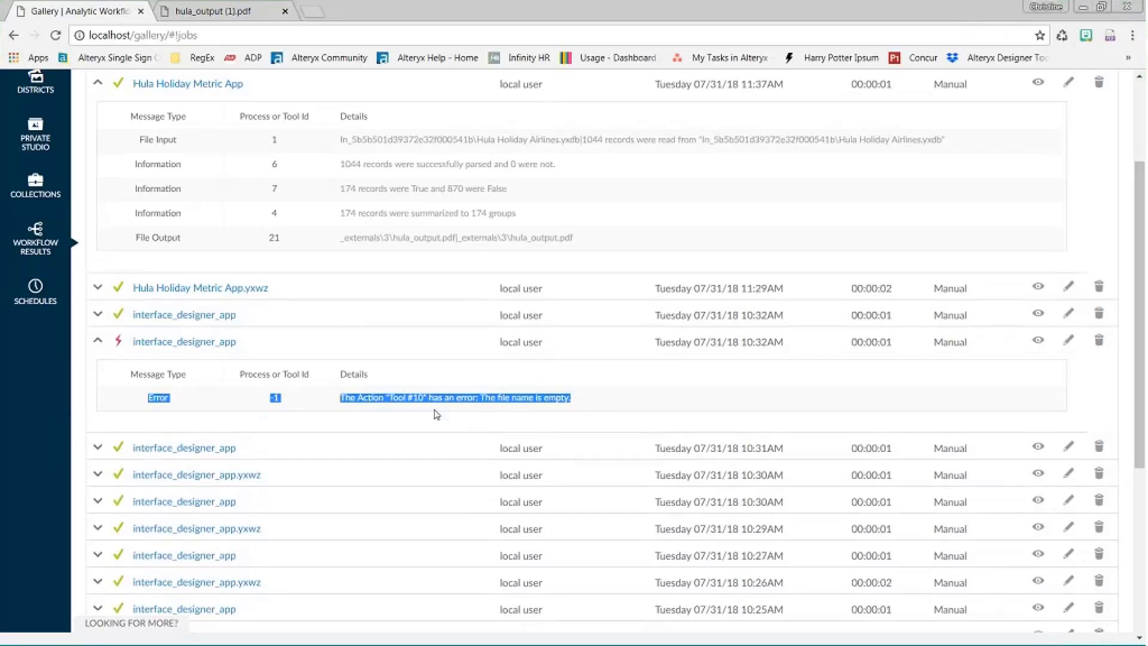
click(437, 414)
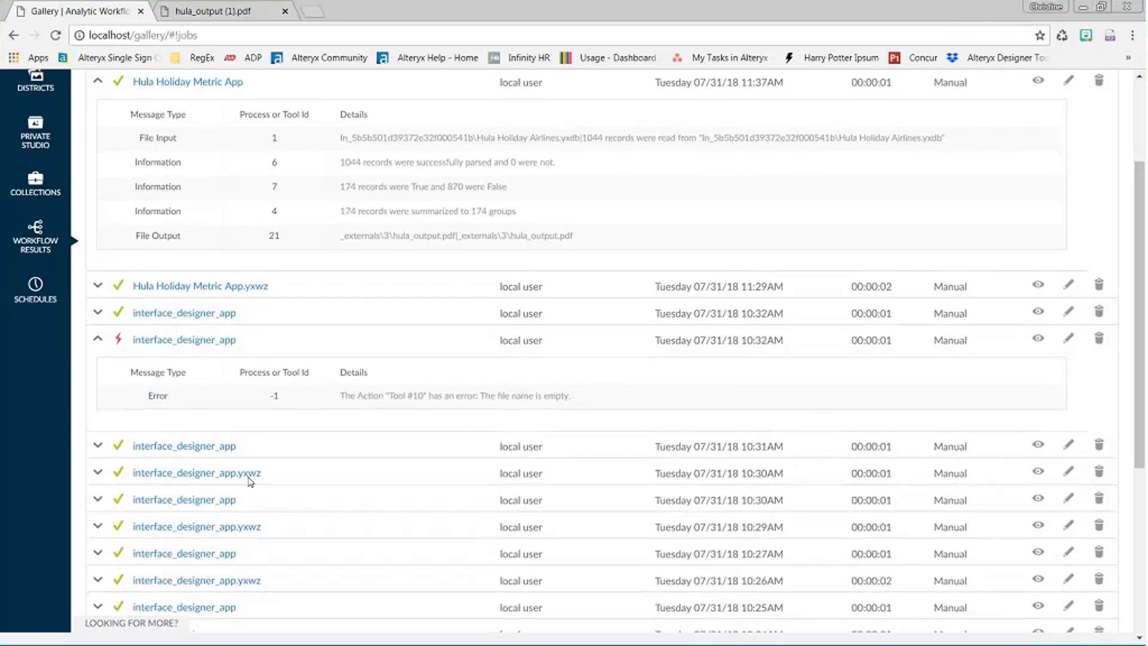
scroll(209, 454, up, 3)
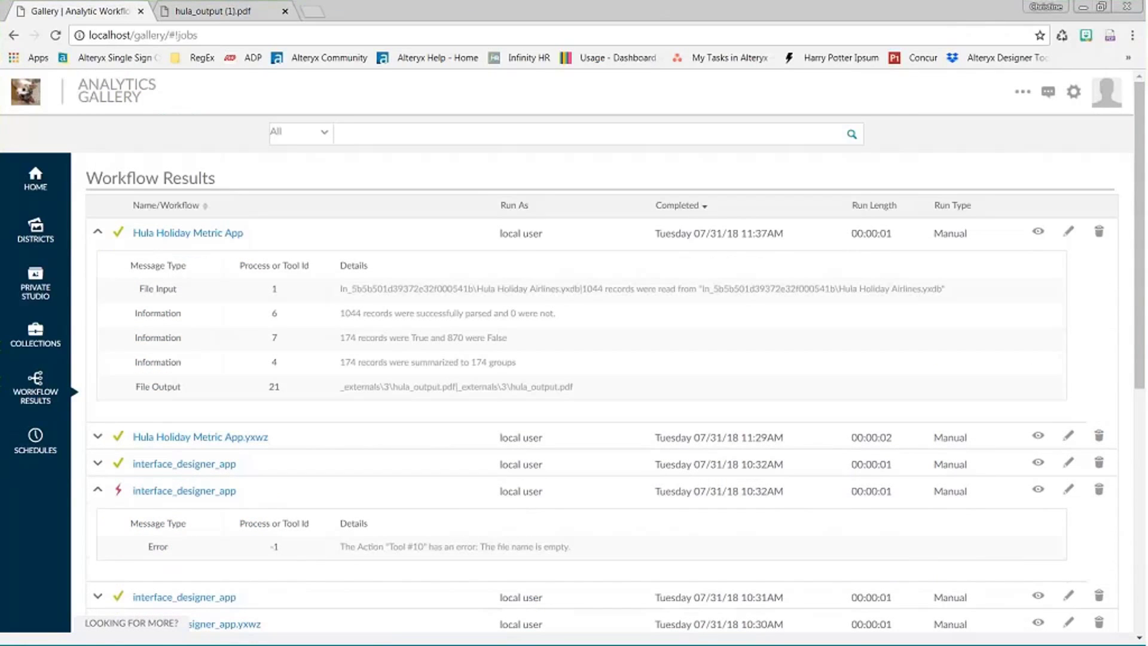
- Review the Schedules list, then bring Alteryx Designer forward and dismiss the save confirmation
click(7, 459)
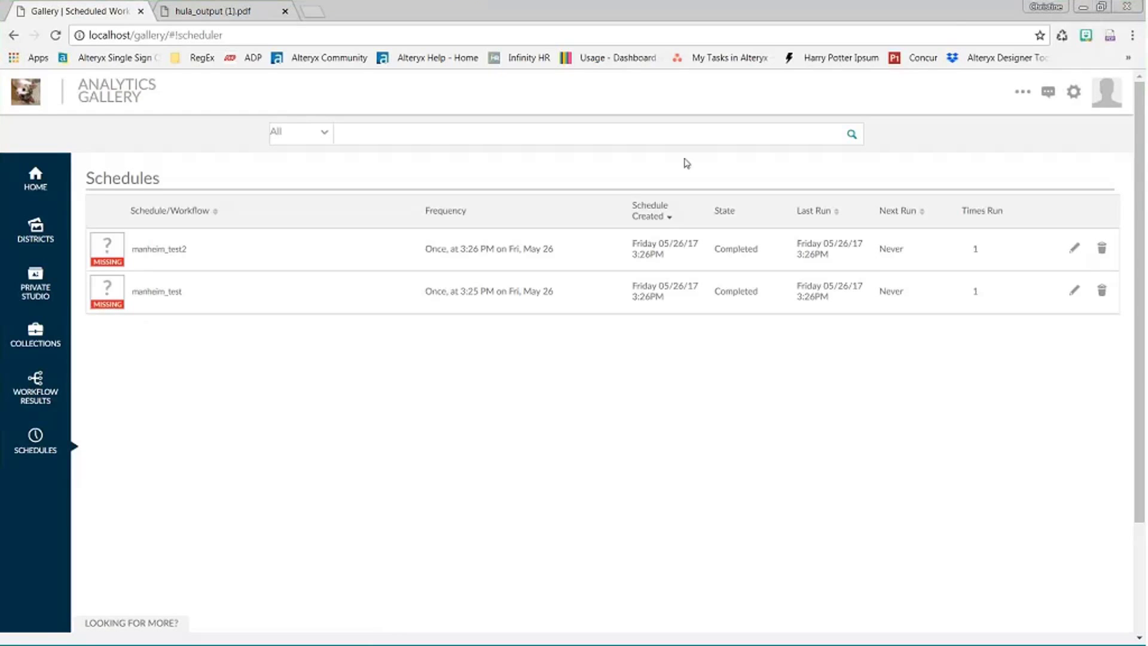
drag(628, 9, 614, 154)
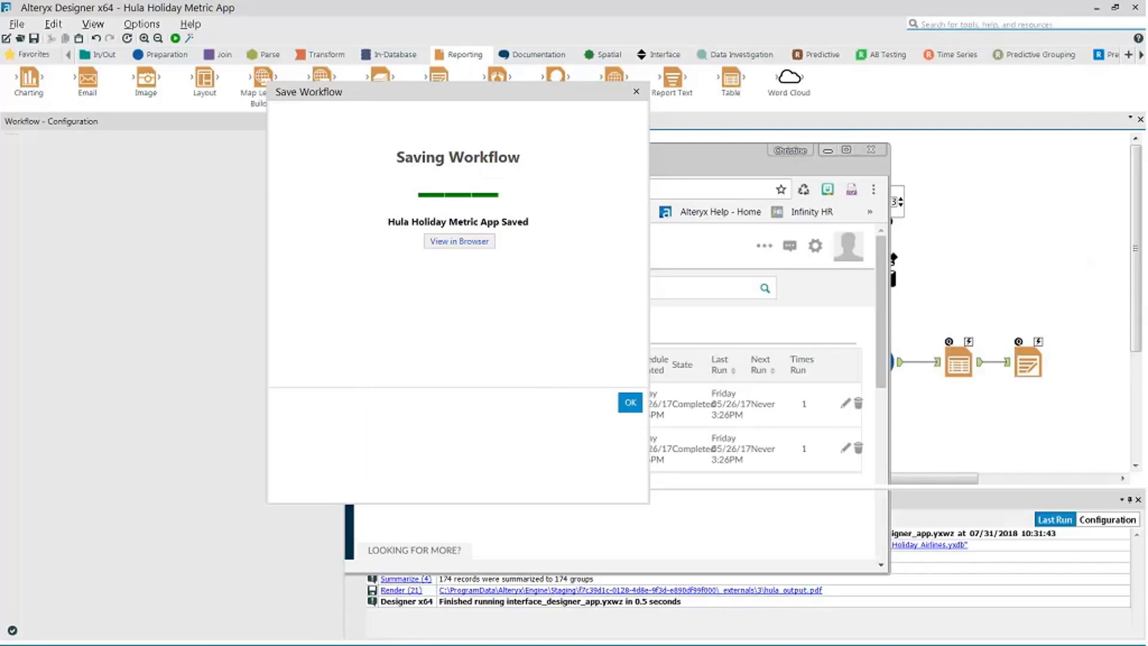
click(645, 94)
click(636, 93)
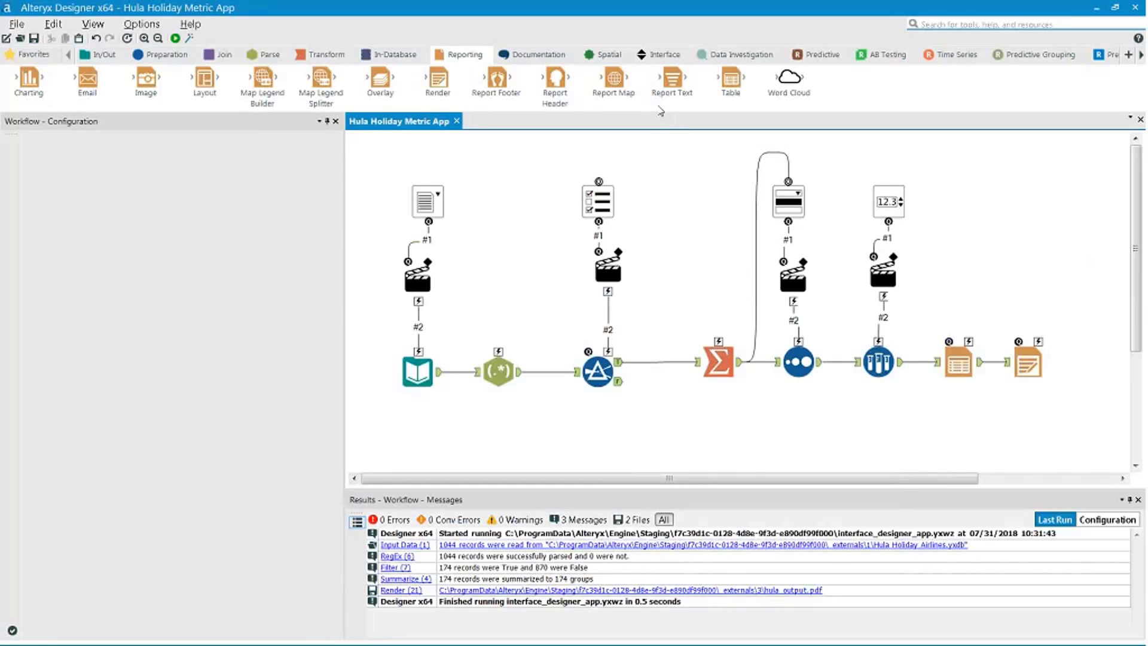
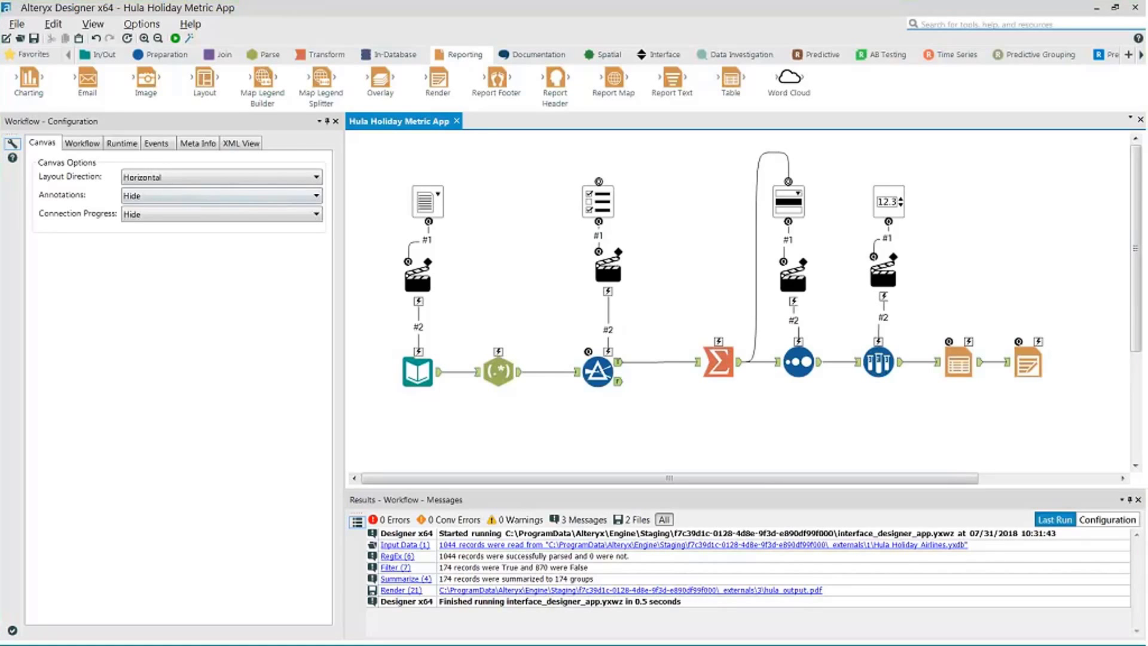
- Pick up the Data Cleansing tool from the Preparation tools
click(167, 55)
- Insert a Data Cleansing tool between RegEx and Filter, then save to My Company's Gallery
drag(158, 81, 567, 373)
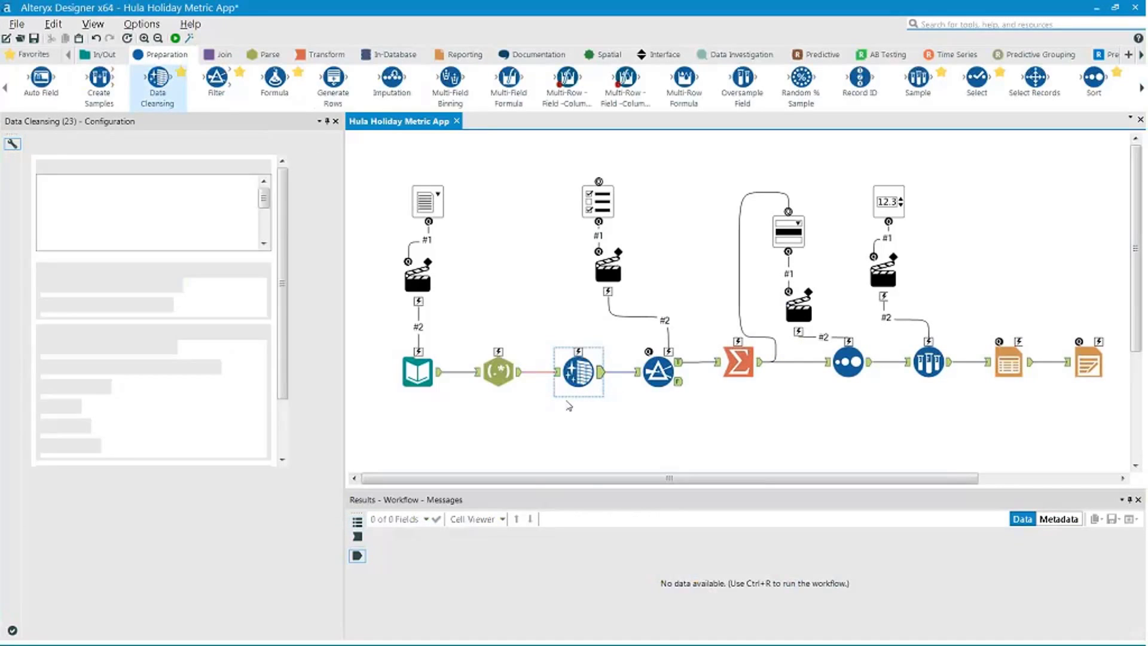
click(16, 24)
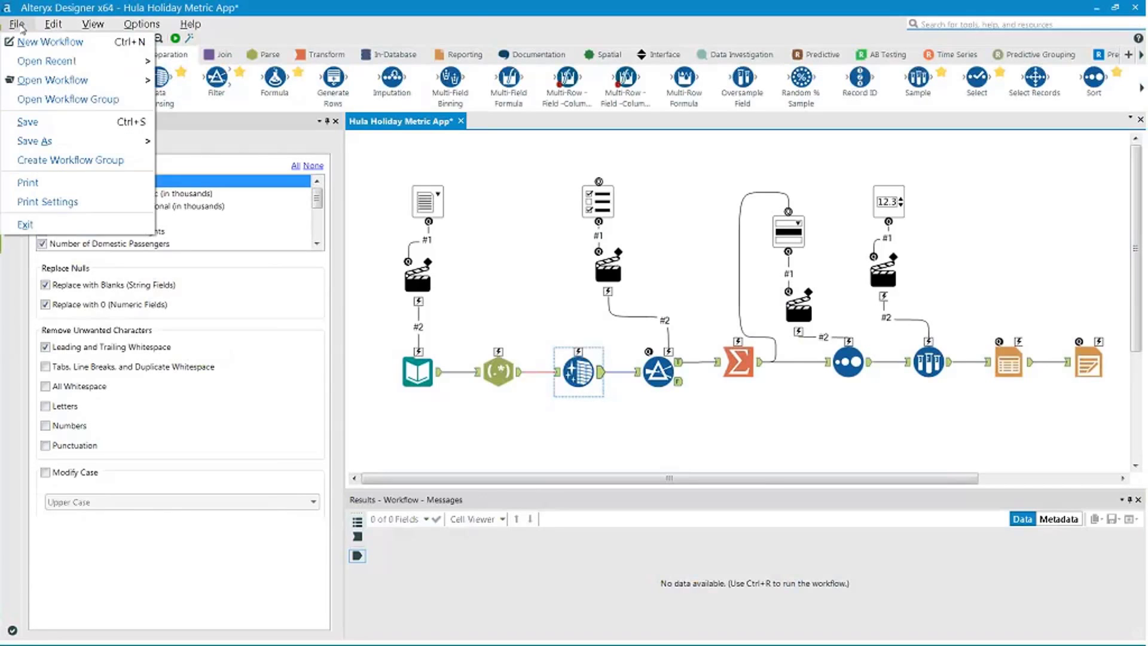
mouse_move(46, 144)
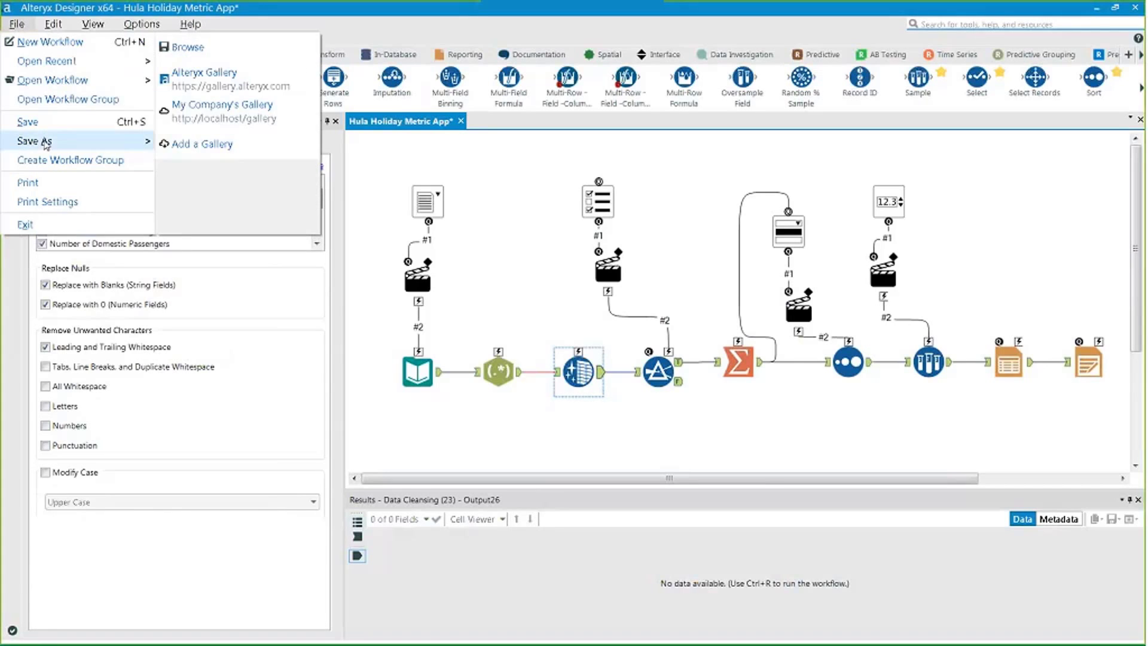
click(202, 119)
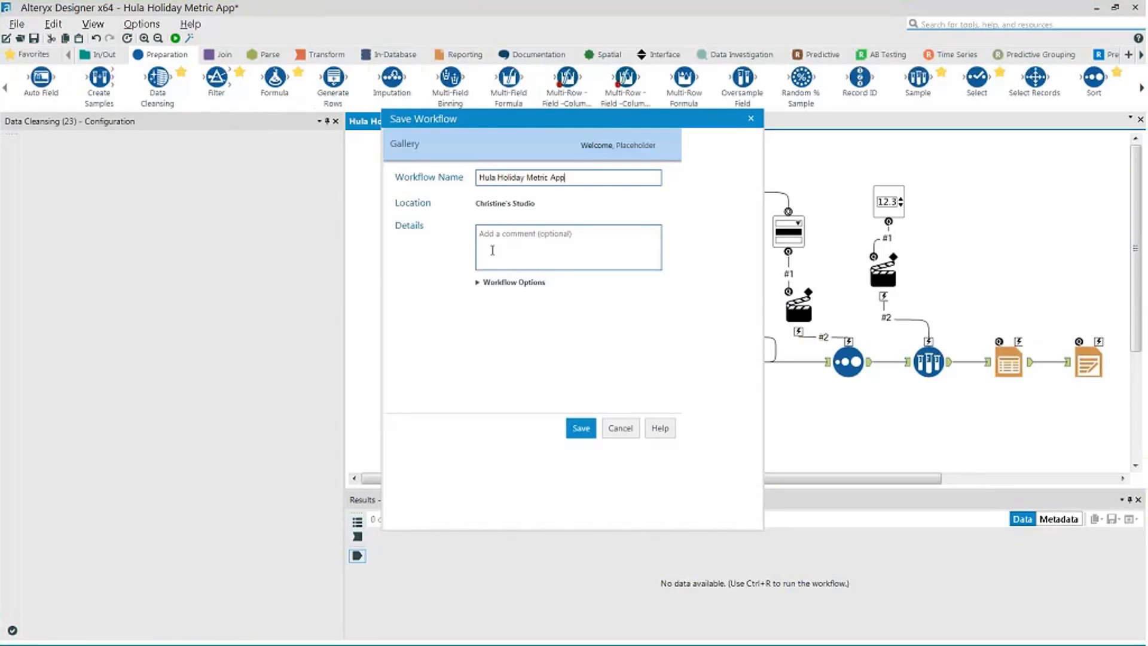
- Expand Workflow Options and review the four assets, including Cleanse.yxmc and hula_output.pdf
click(514, 284)
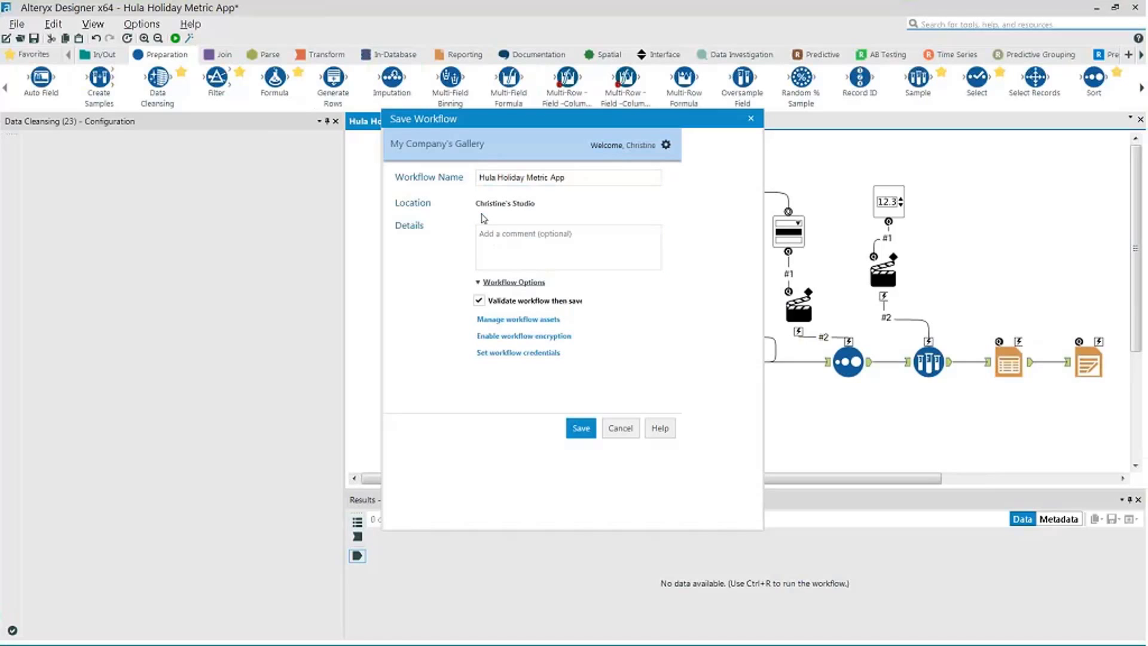
click(517, 319)
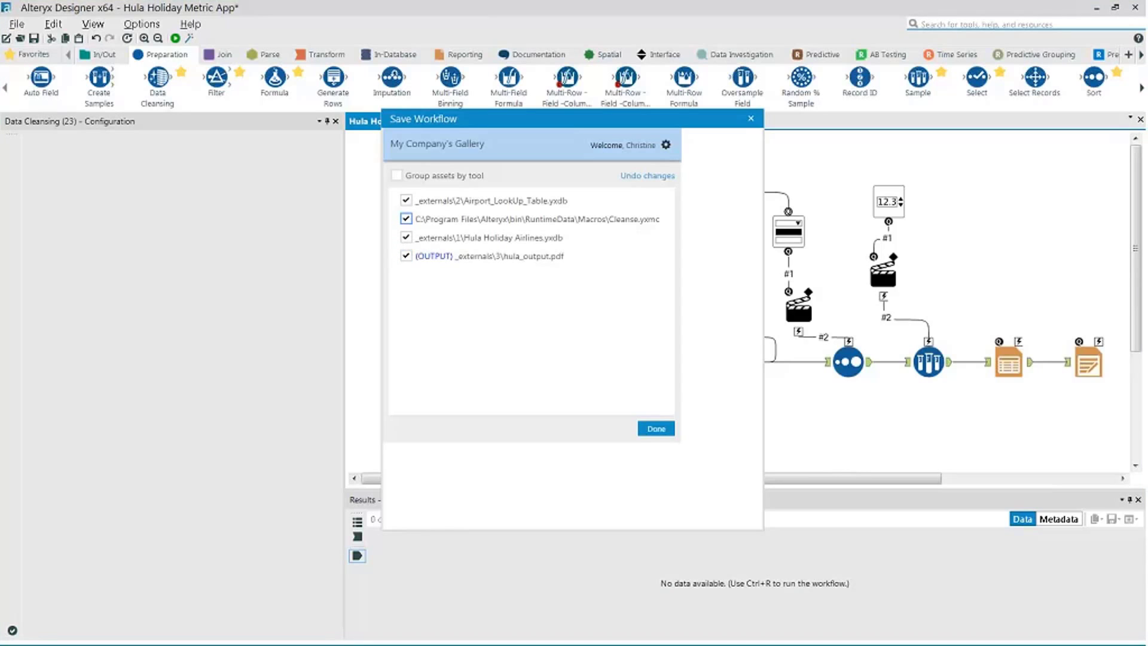
- Close the asset list and open the Analytics Gallery website in the browser
click(660, 430)
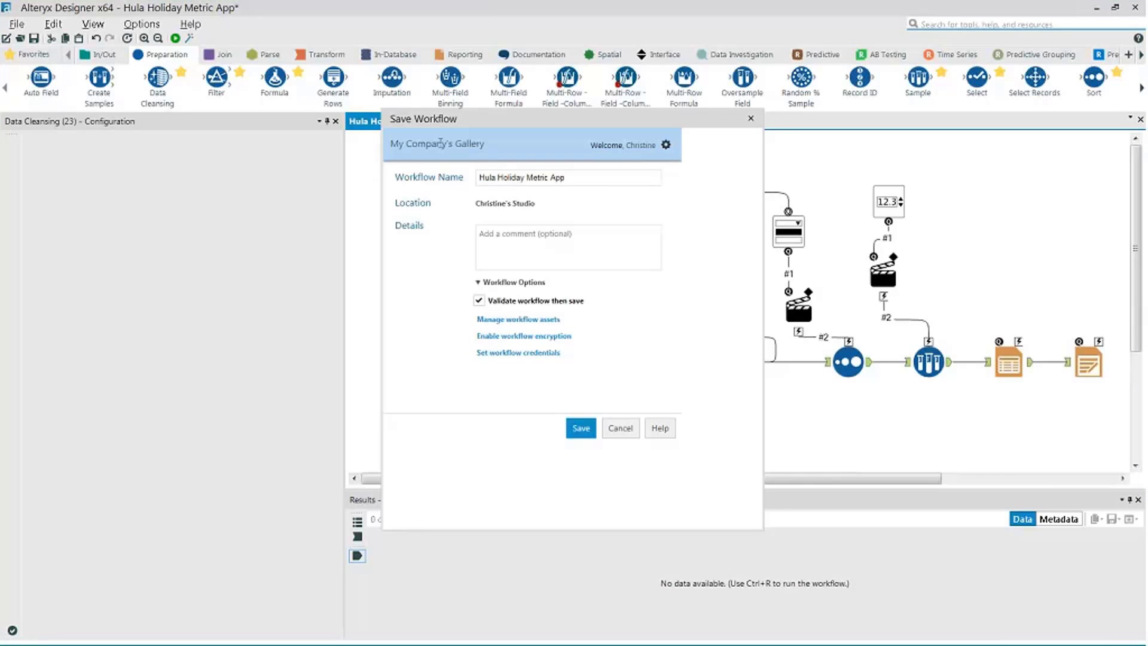
click(438, 143)
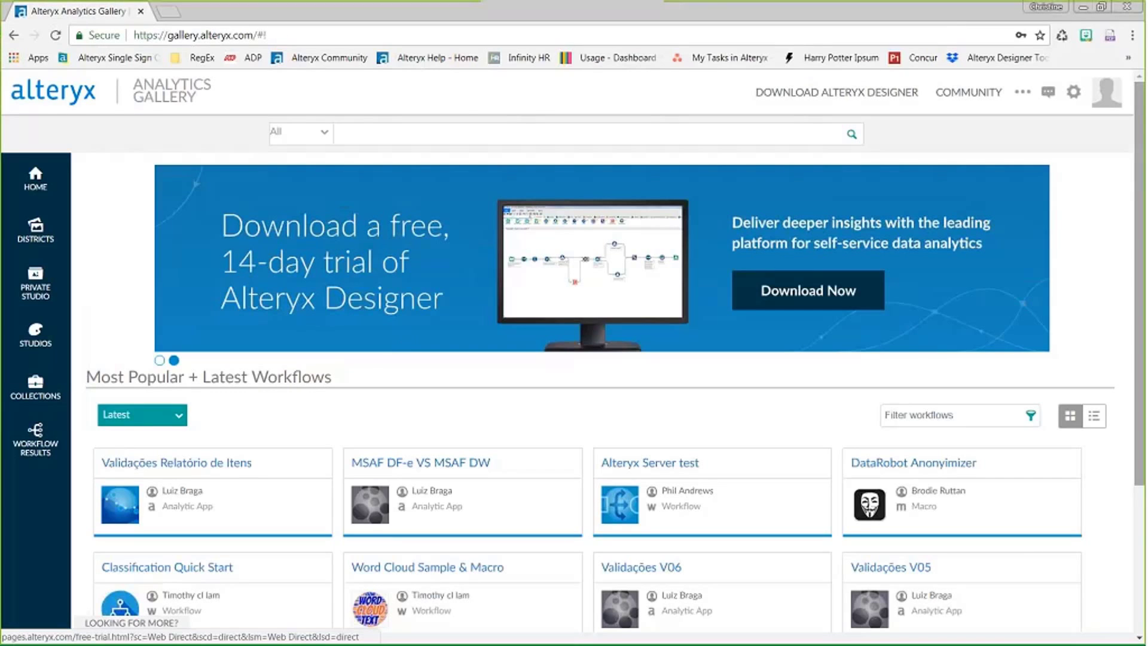
- Browse the gallery home page's Most Popular + Latest Workflows list, then go to Studios
mouse_move(1141, 127)
mouse_down()
mouse_move(1119, 294)
mouse_move(1125, 114)
mouse_up()
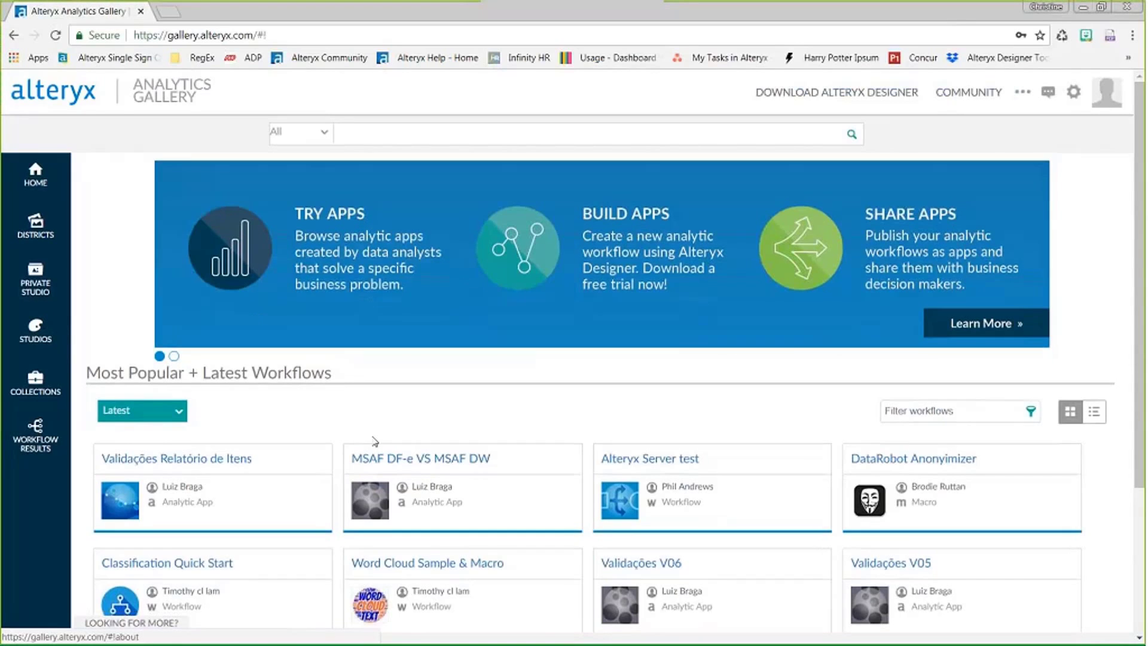
scroll(176, 309, down, 3)
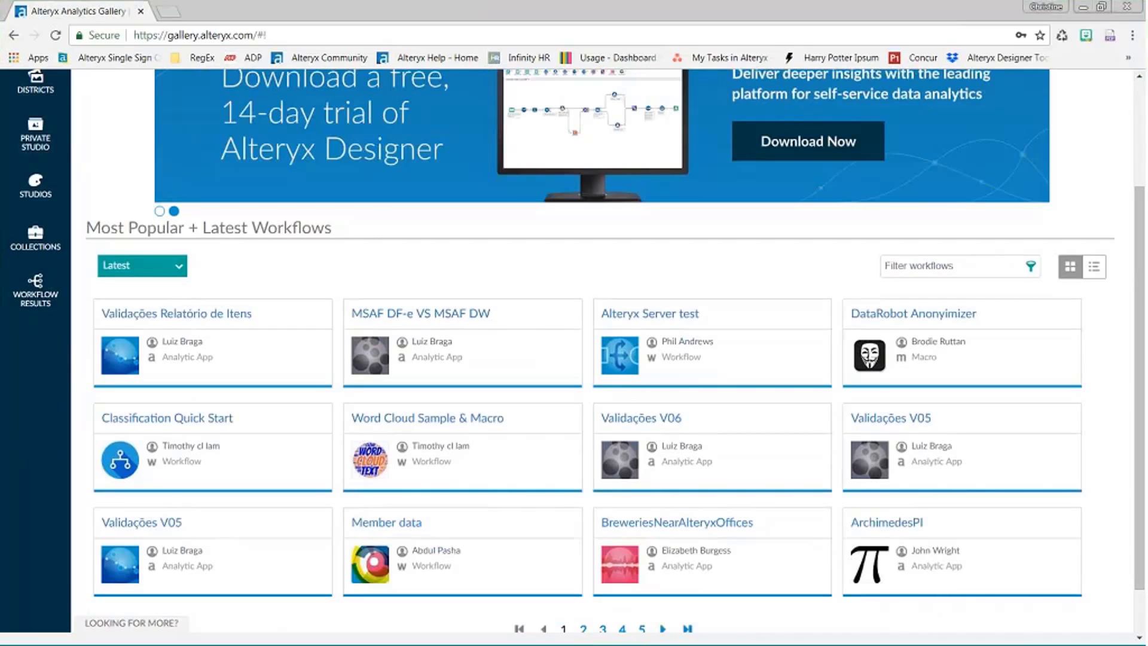
scroll(394, 241, down, 1)
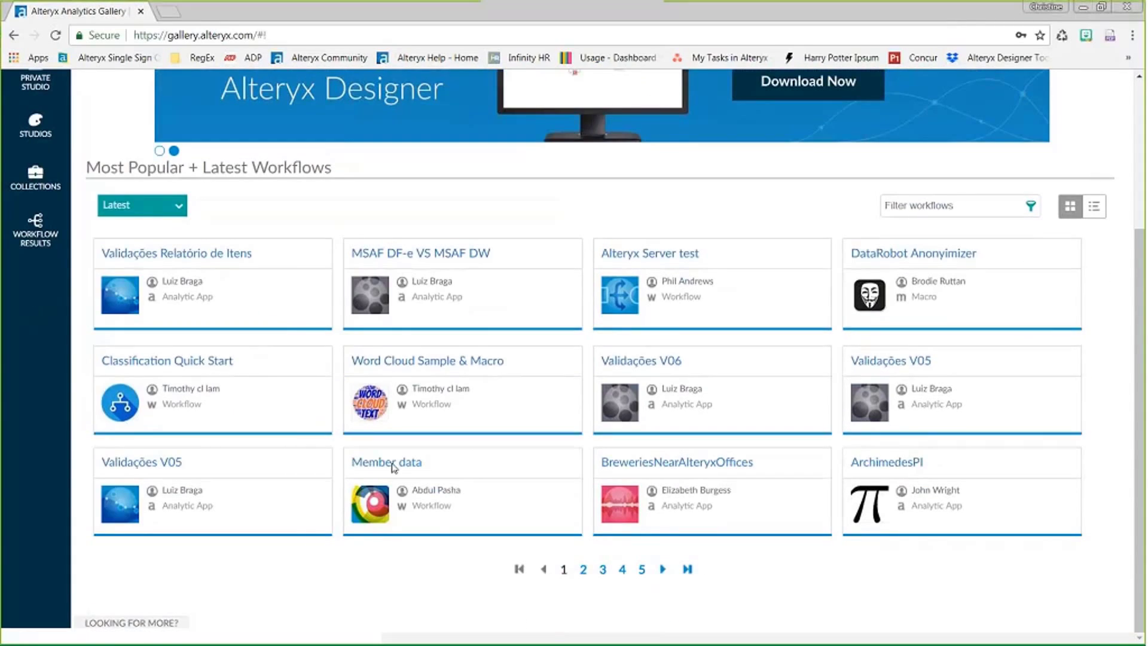
scroll(394, 466, up, 4)
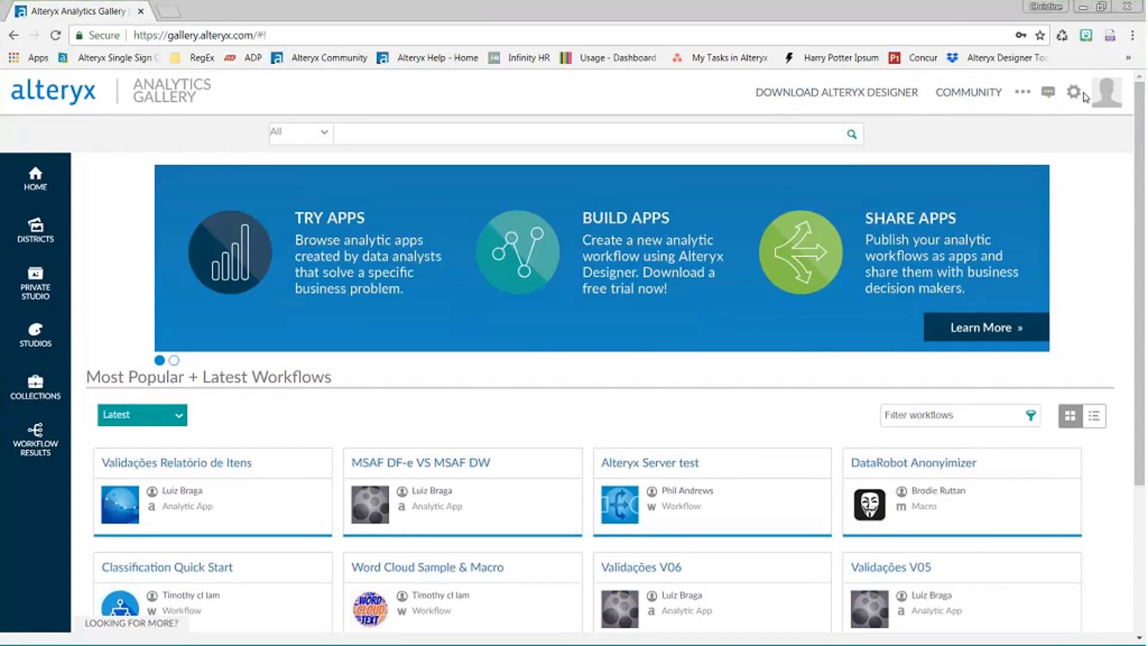
mouse_move(1078, 99)
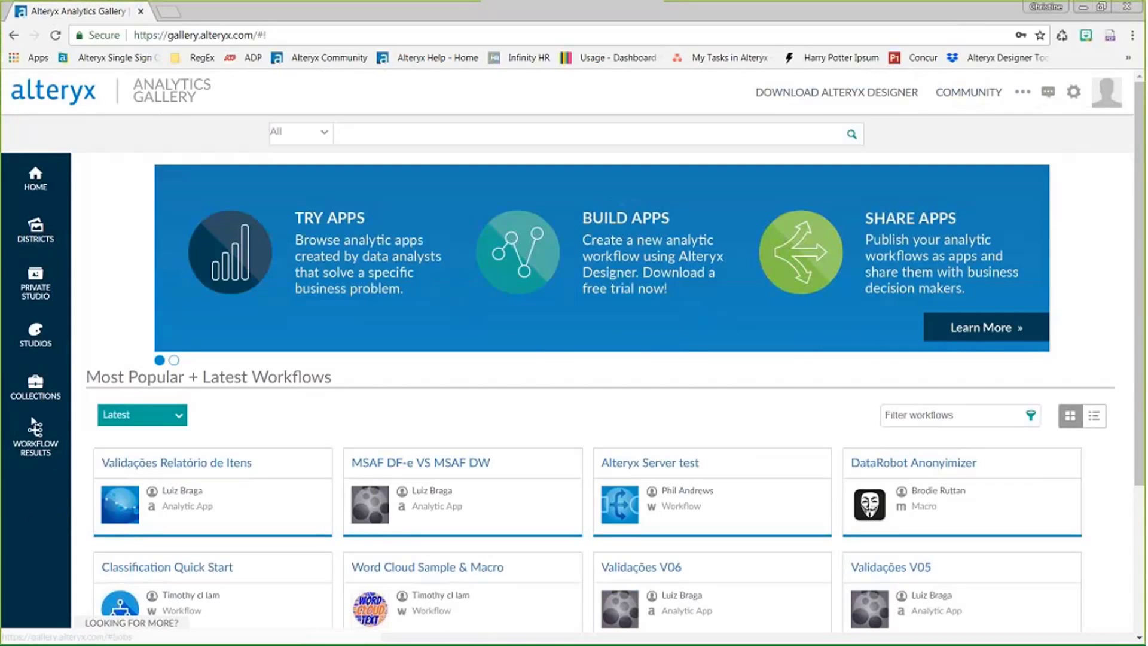
click(36, 335)
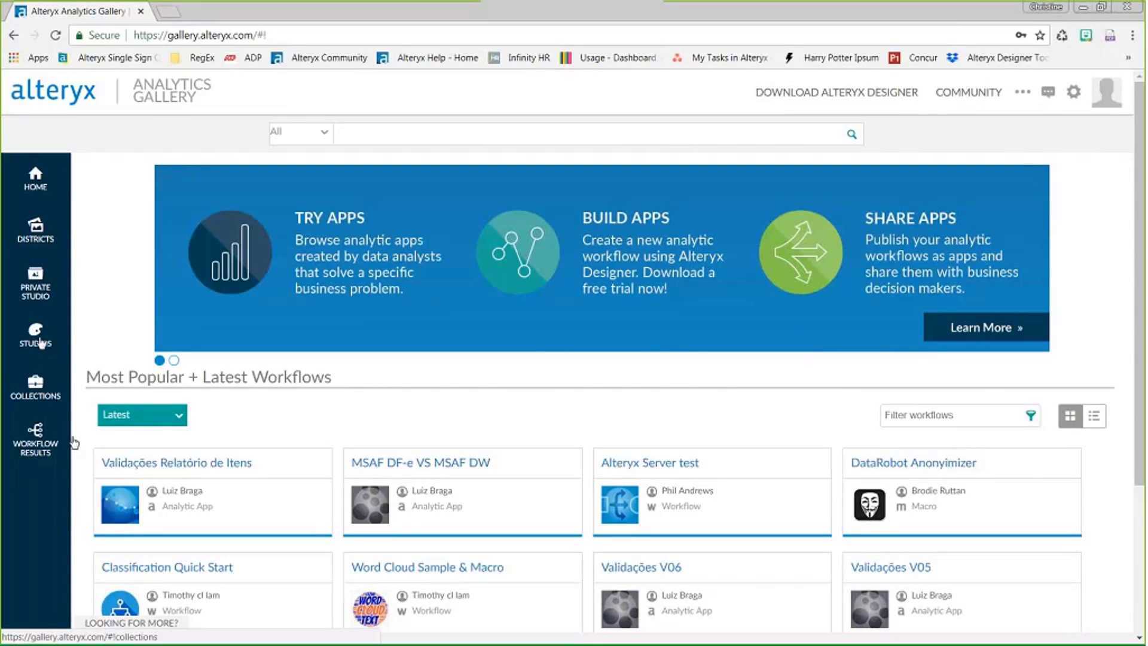
- Open the Alteryx Client Services private studio and scroll through its workflow list
click(39, 284)
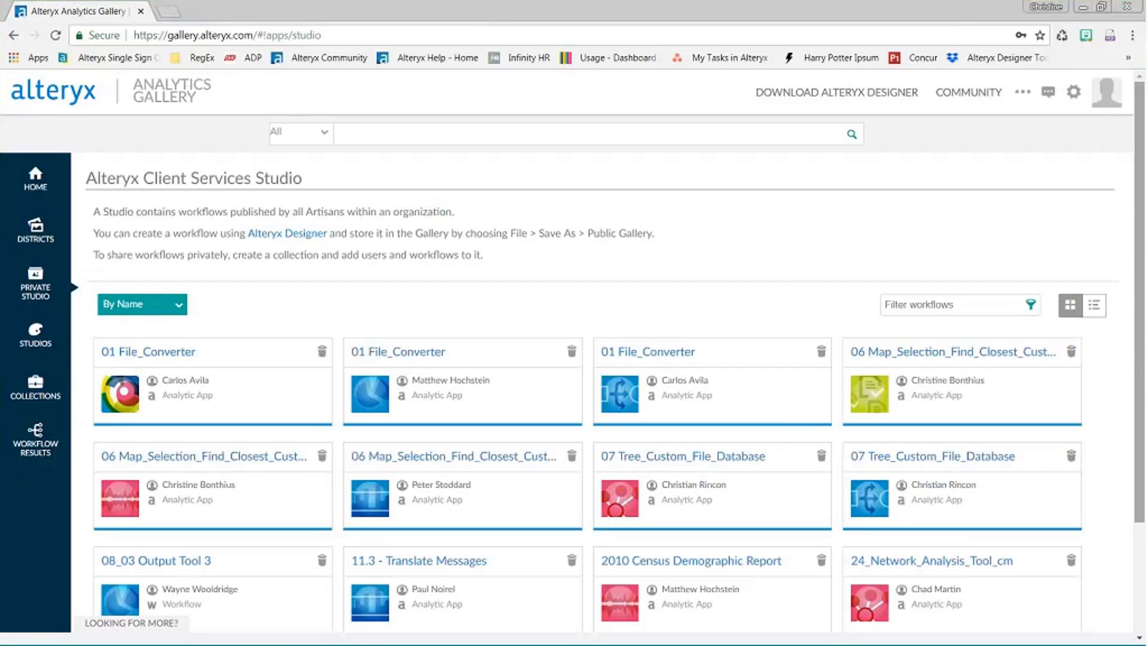
scroll(1142, 338, down, 3)
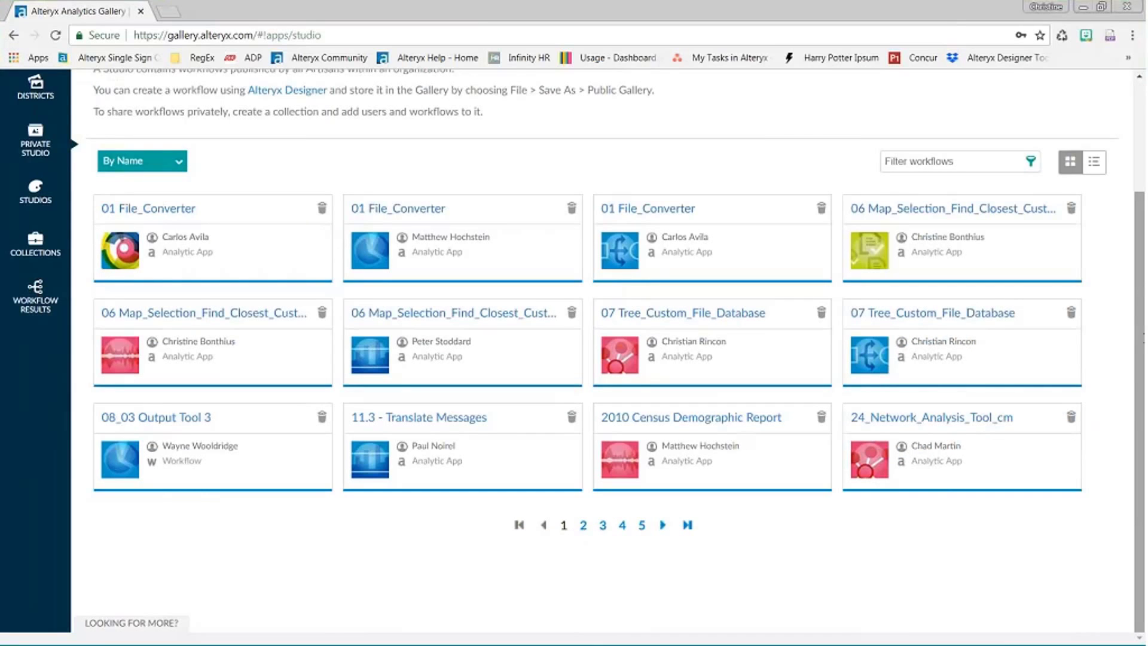
scroll(574, 350, up, 3)
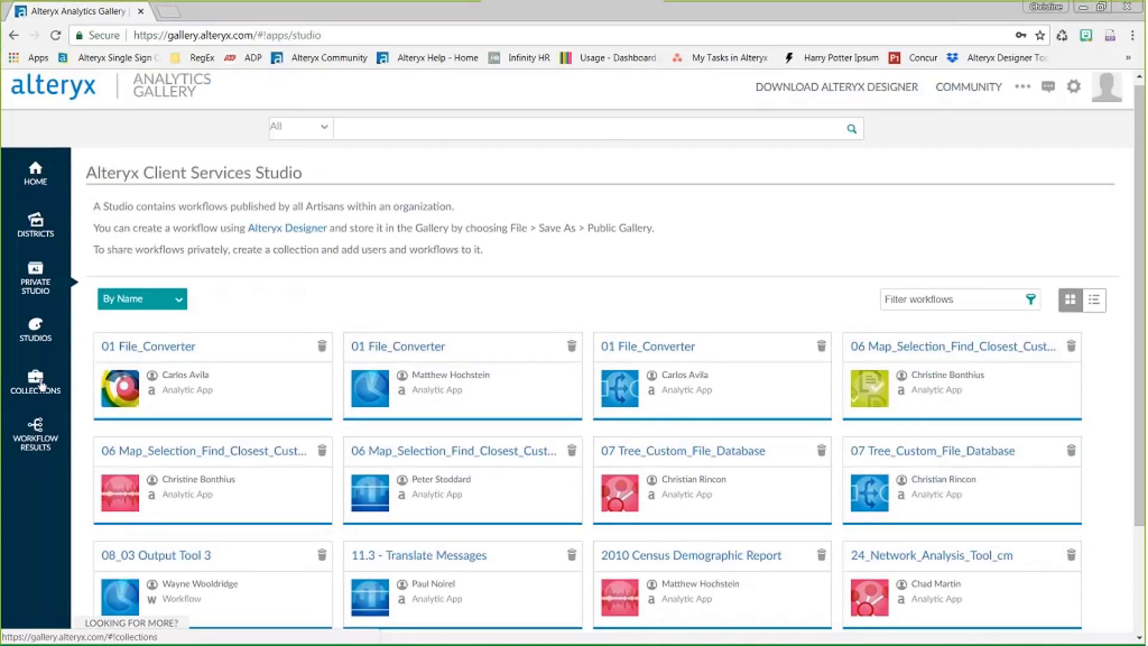
- View the gallery's Collections, then switch to the Districts page
click(41, 386)
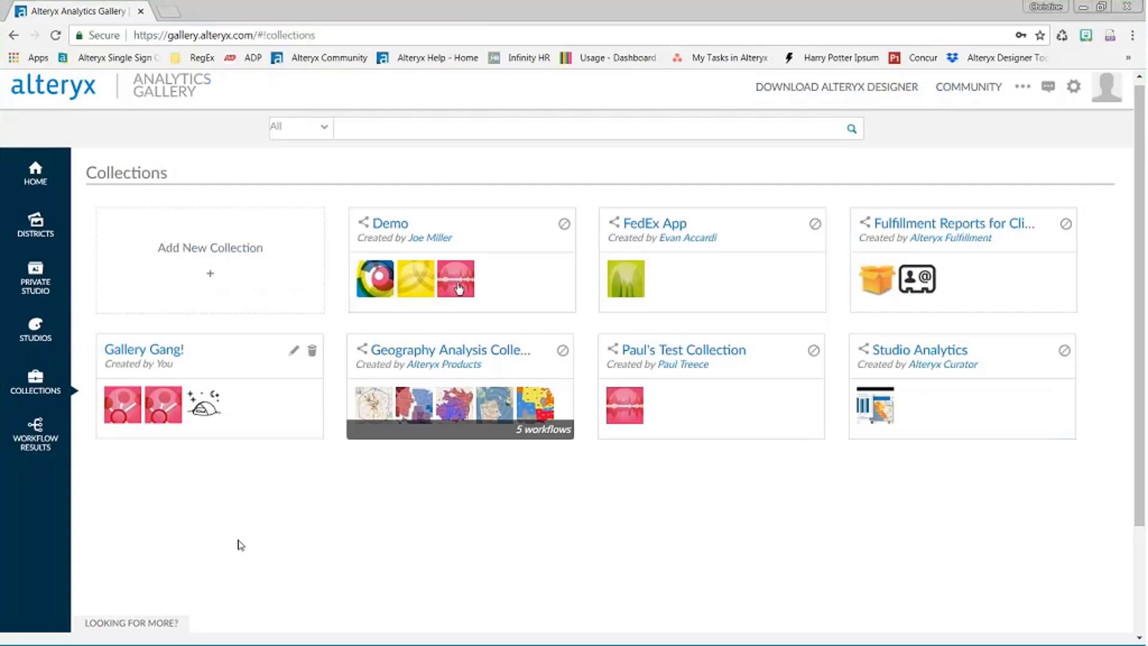
click(38, 236)
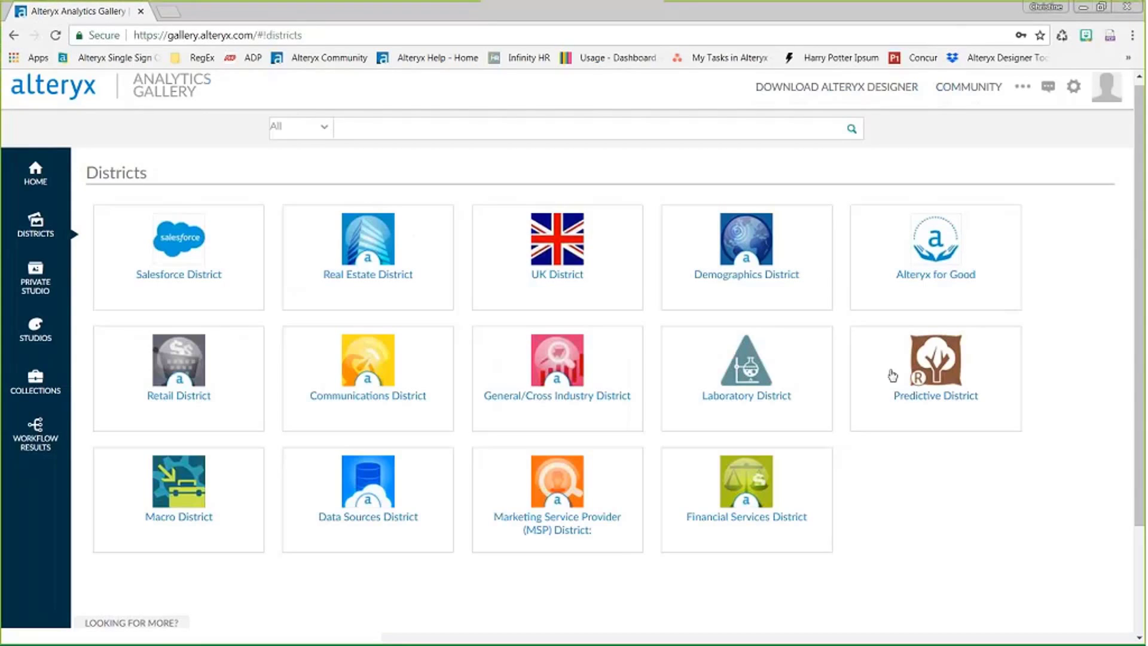
- Browse the Predictive District tools and open the Survival Analysis details page
click(992, 362)
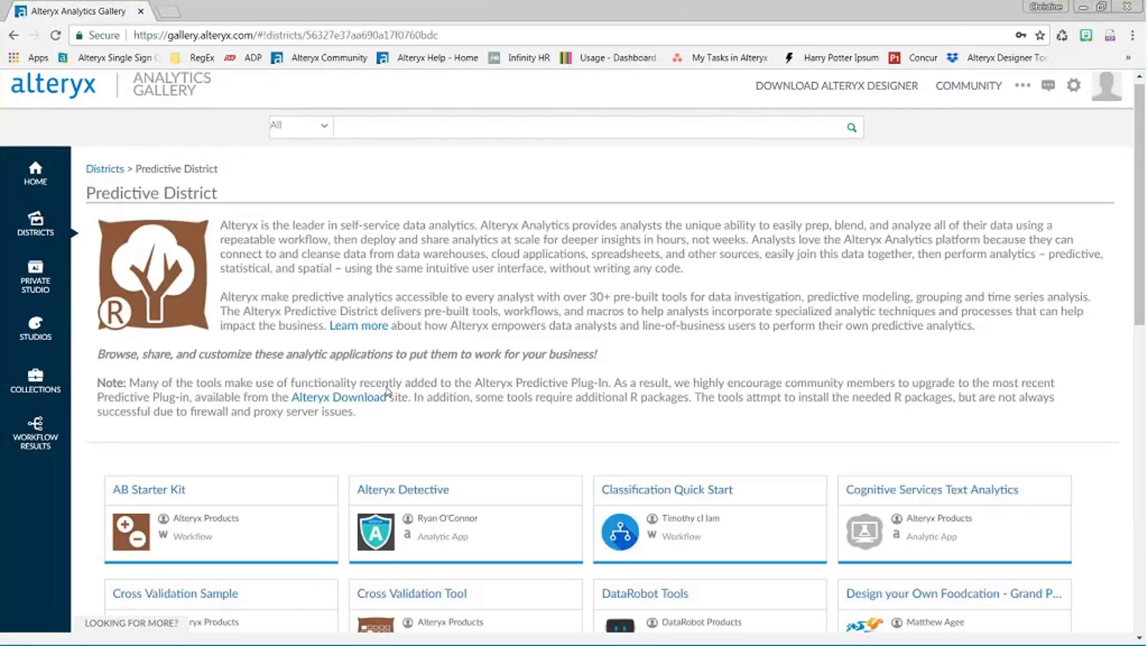
scroll(283, 359, down, 3)
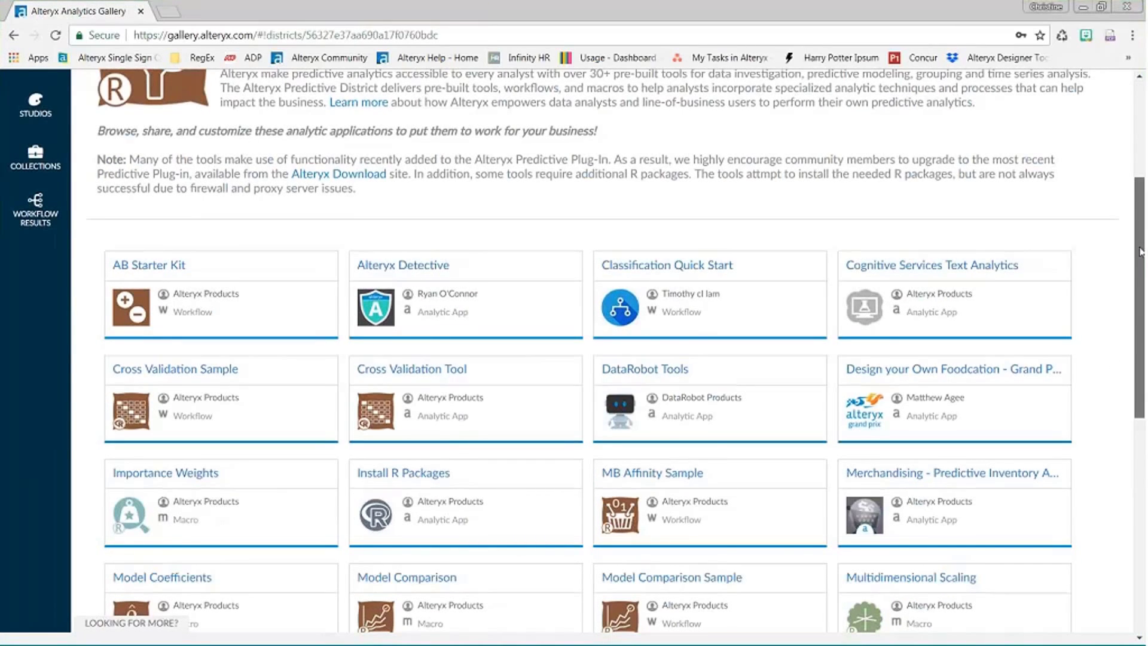
scroll(1037, 346, down, 1)
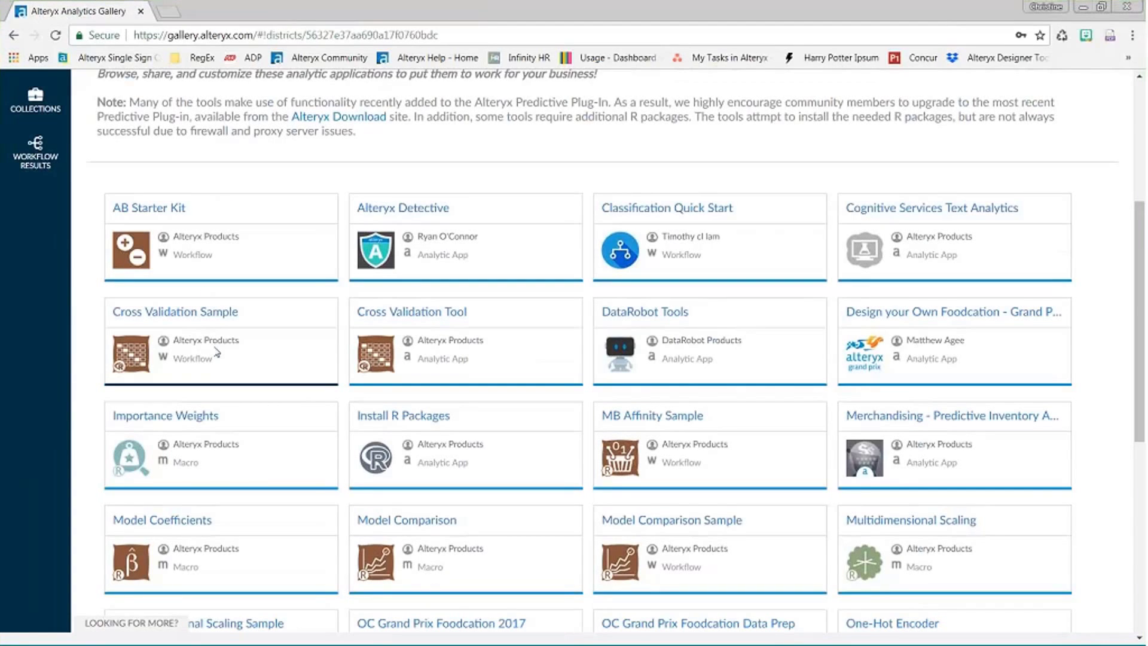
scroll(222, 354, up, 1)
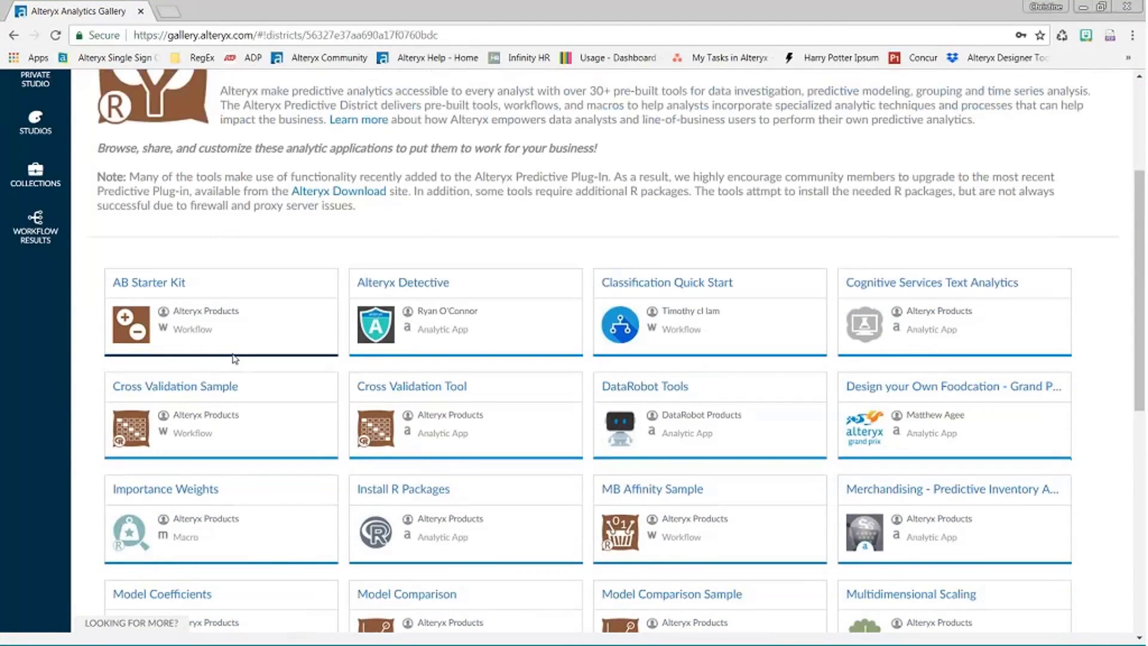
scroll(234, 358, down, 2)
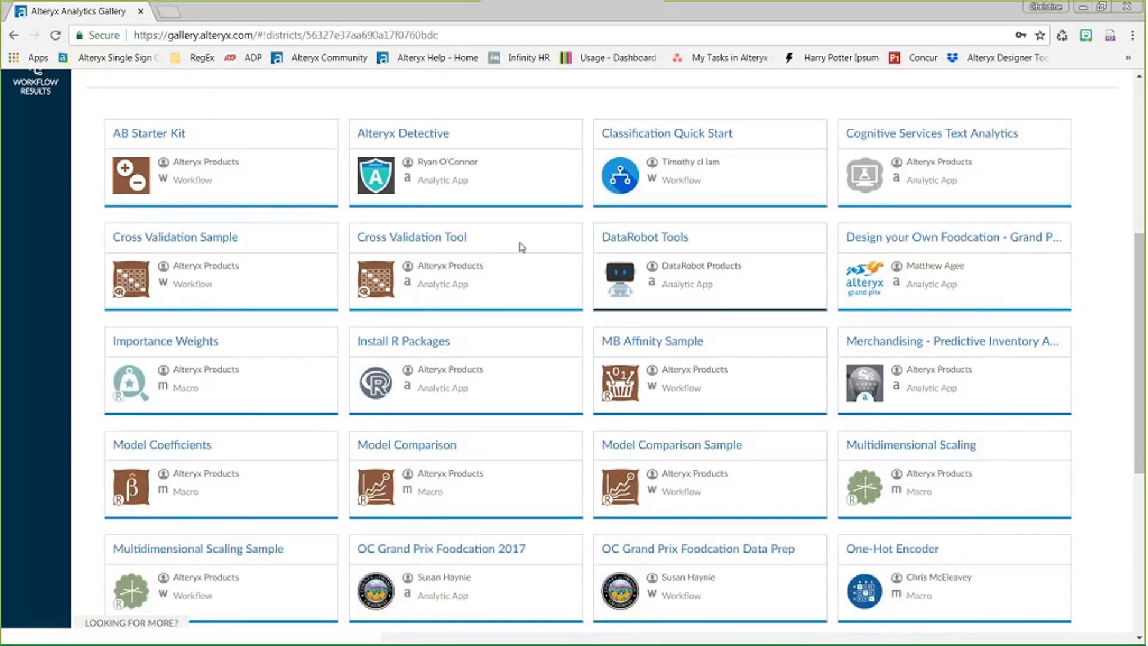
scroll(385, 451, down, 3)
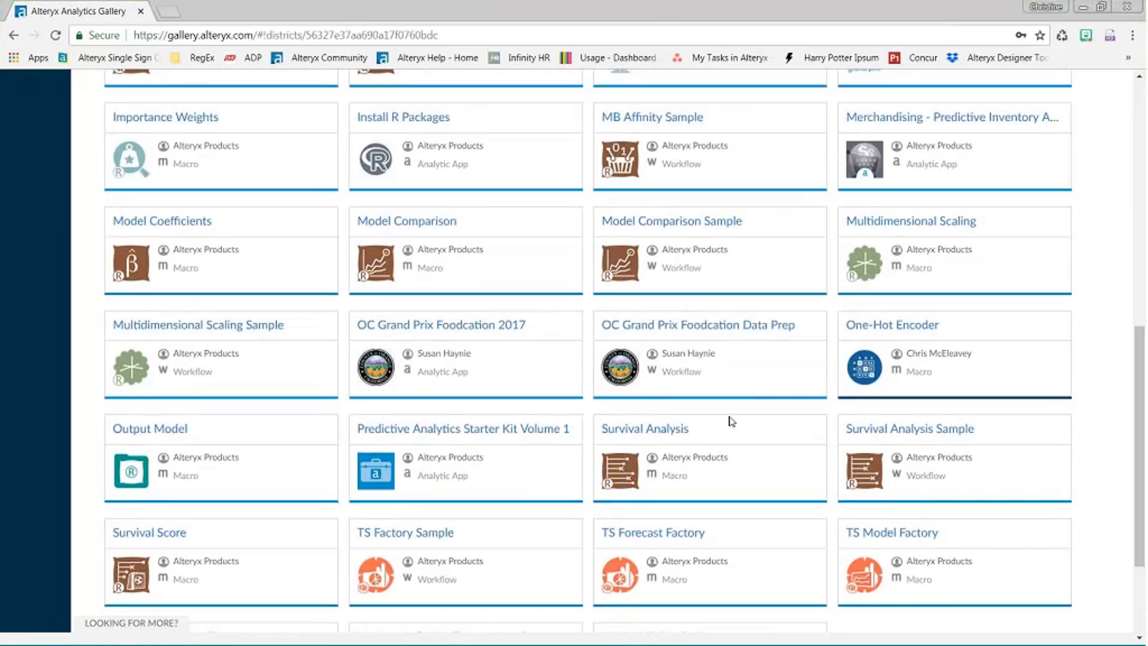
click(643, 432)
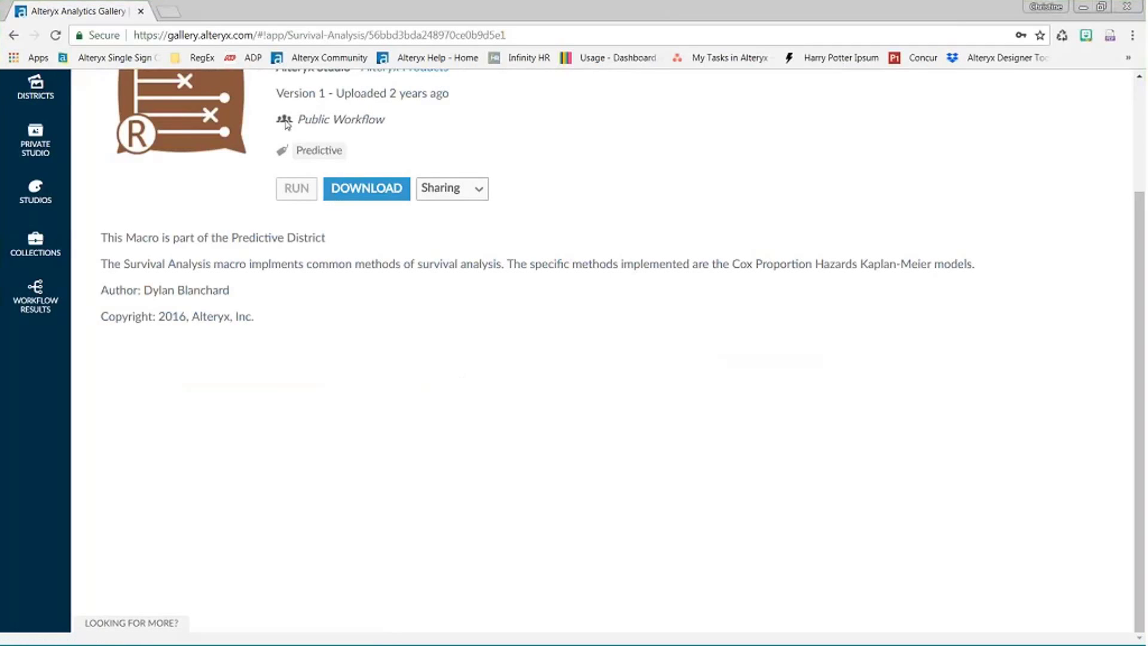
- Return to the districts list and browse the Data Sources District tools
click(14, 35)
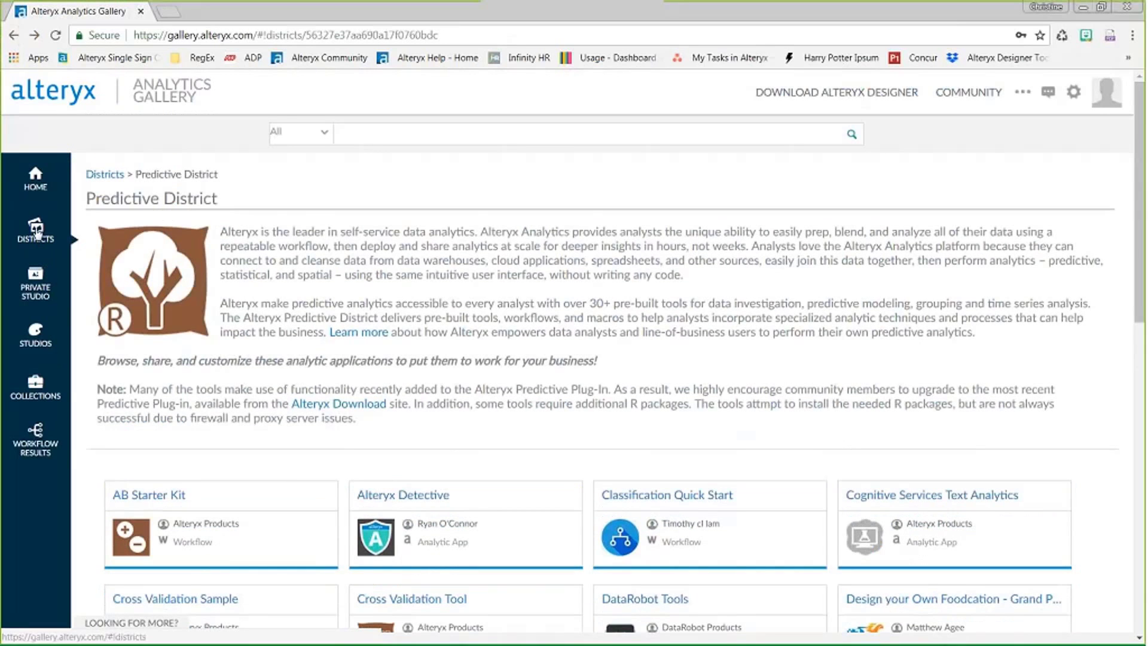
click(36, 230)
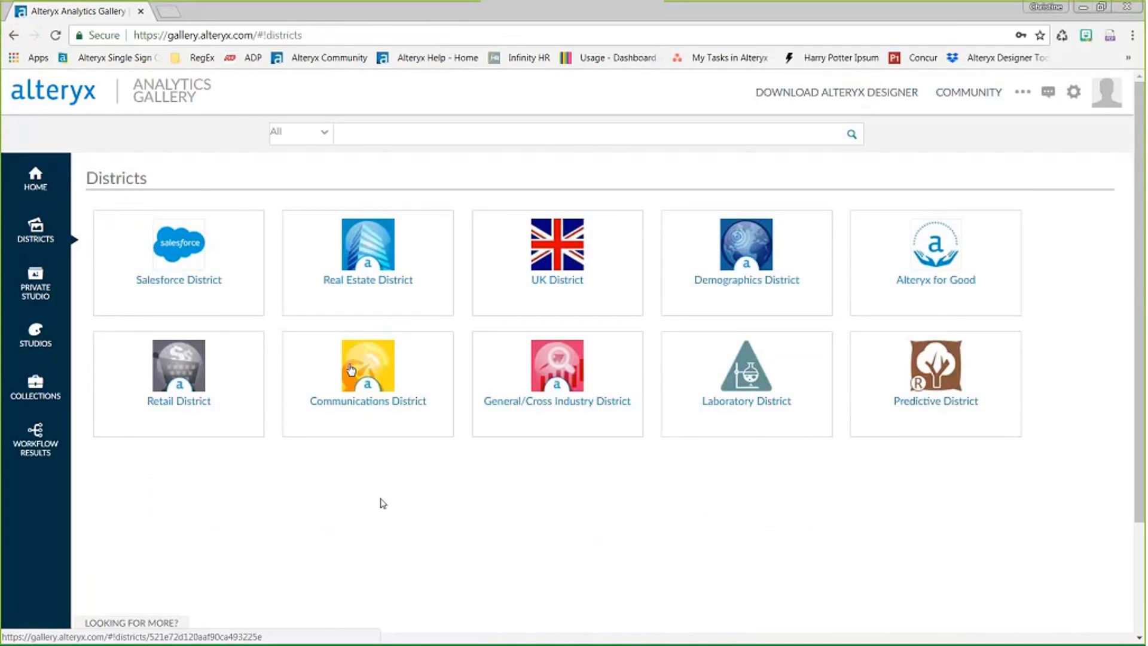
click(379, 500)
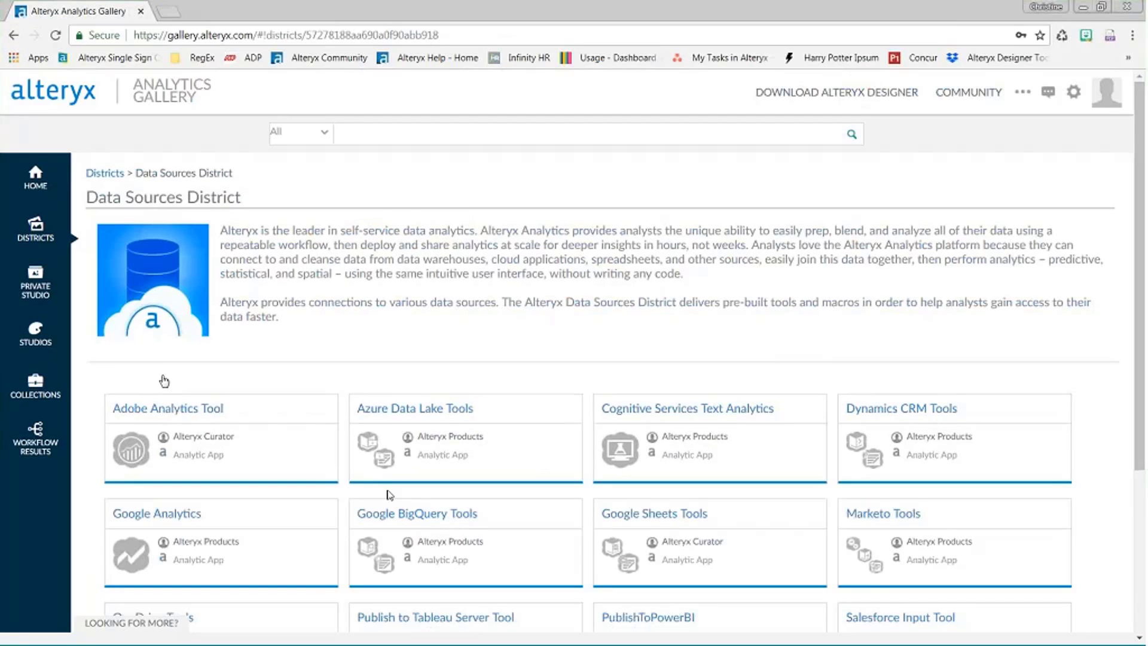
scroll(1085, 574, down, 4)
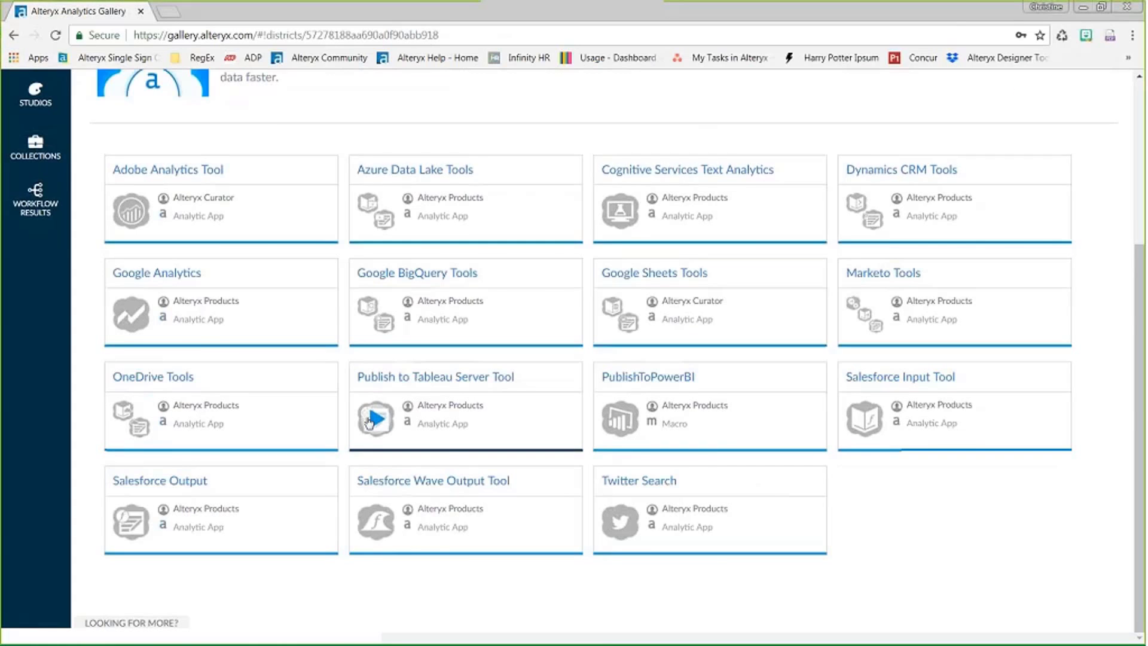
scroll(114, 187, up, 4)
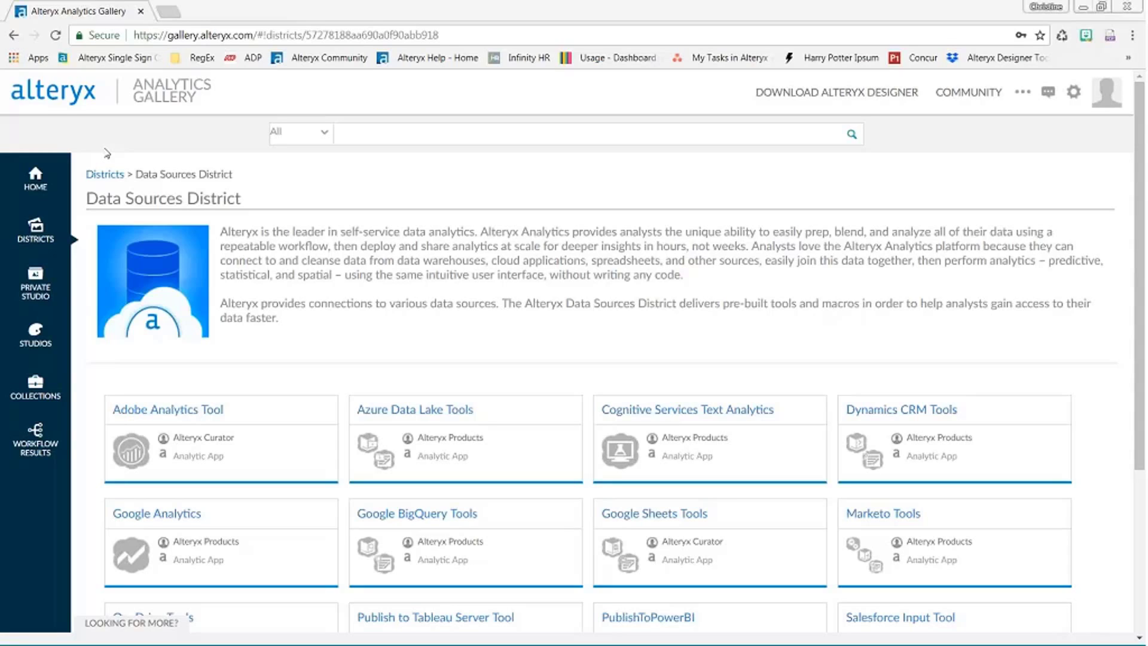
- Search Google in a new tab for 'server help alteryx' and open Alteryx Server Help
click(175, 14)
text(server)
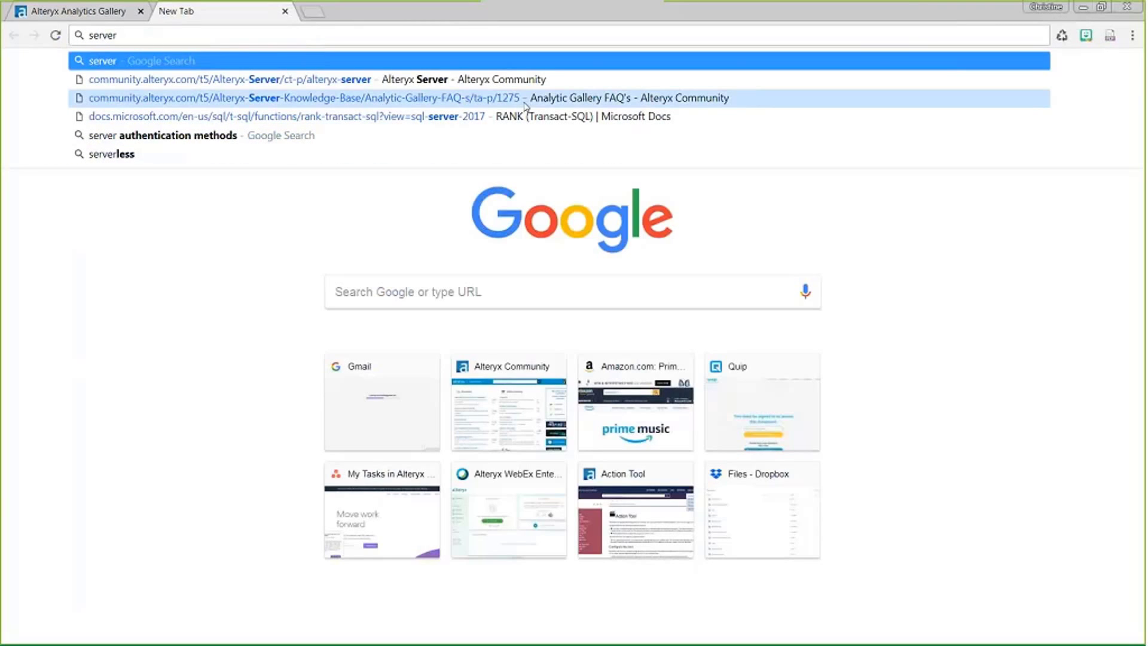
text( help alteryx)
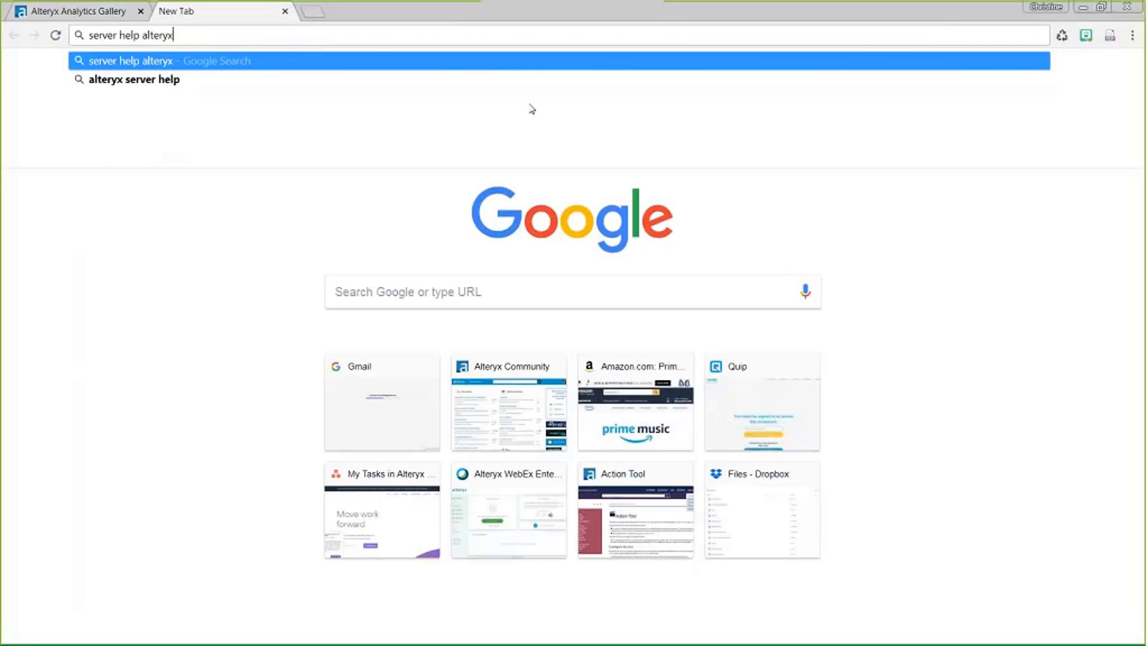
key(Return)
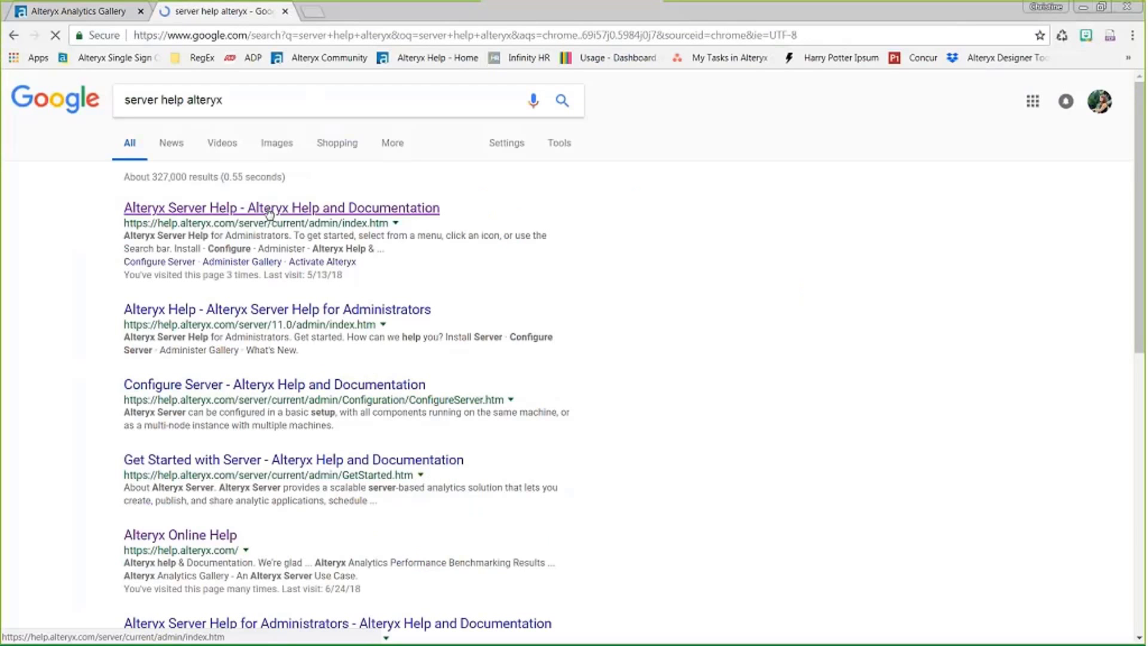
click(268, 212)
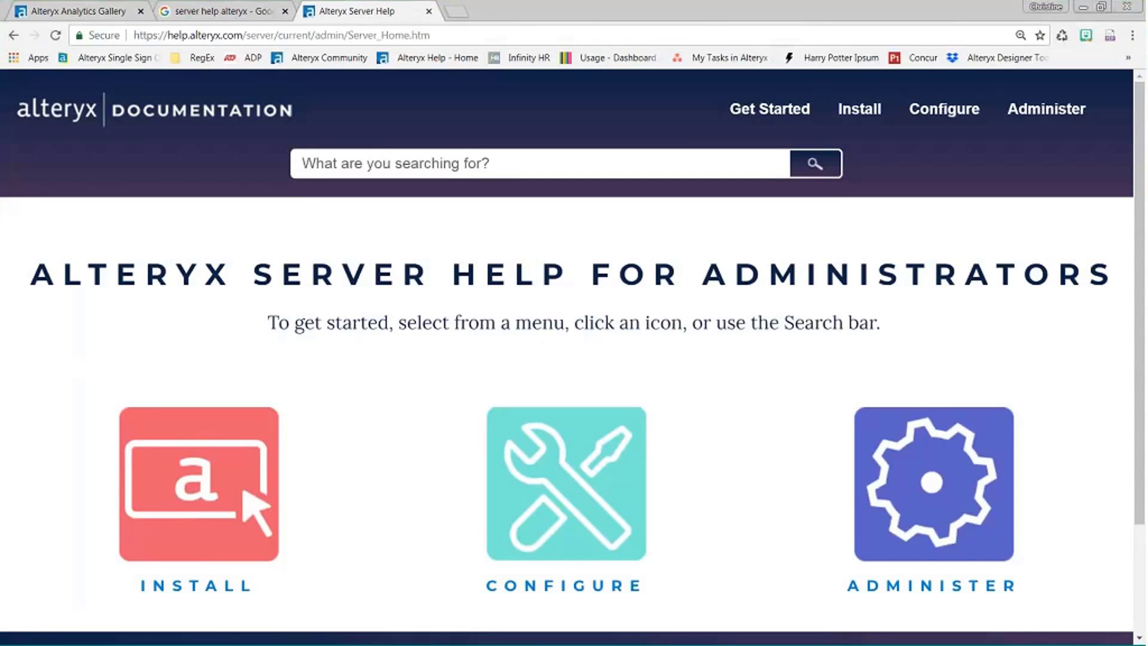
- Open the Configure Server help page and look over the Configure, Install and Administer menus
scroll(602, 287, down, 3)
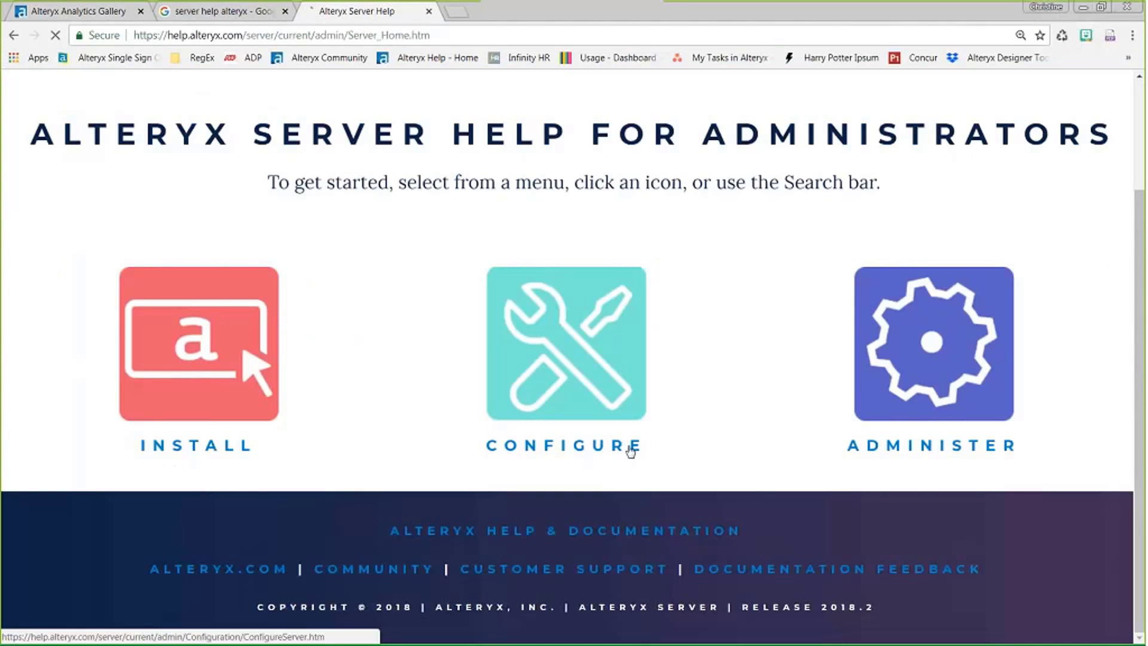
click(631, 449)
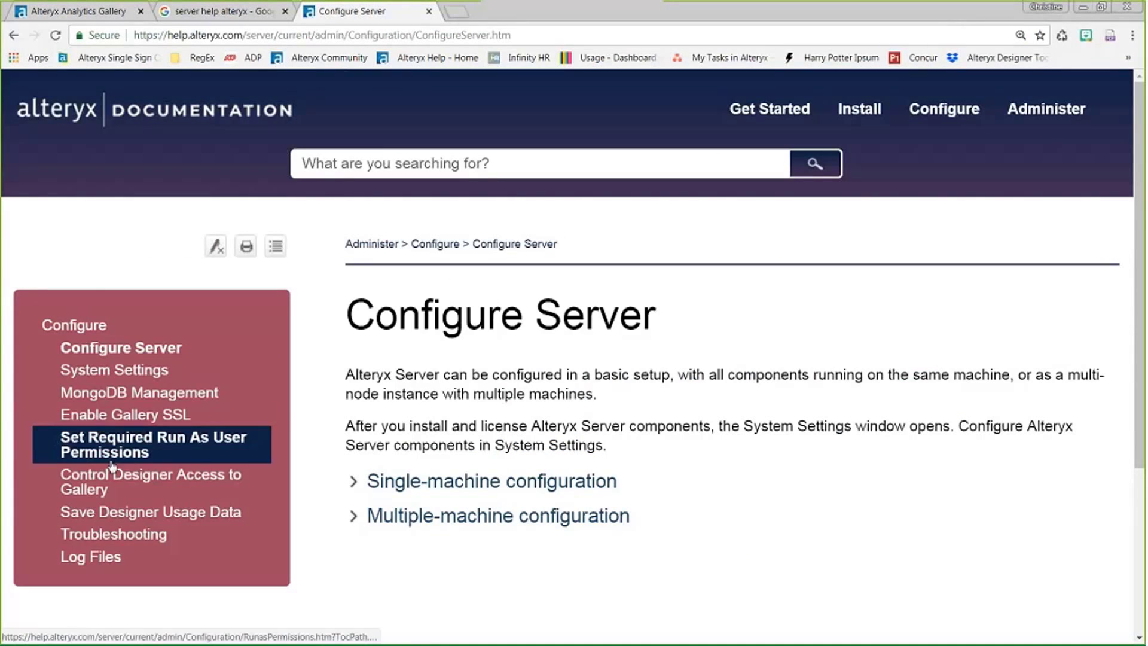
scroll(341, 444, down, 3)
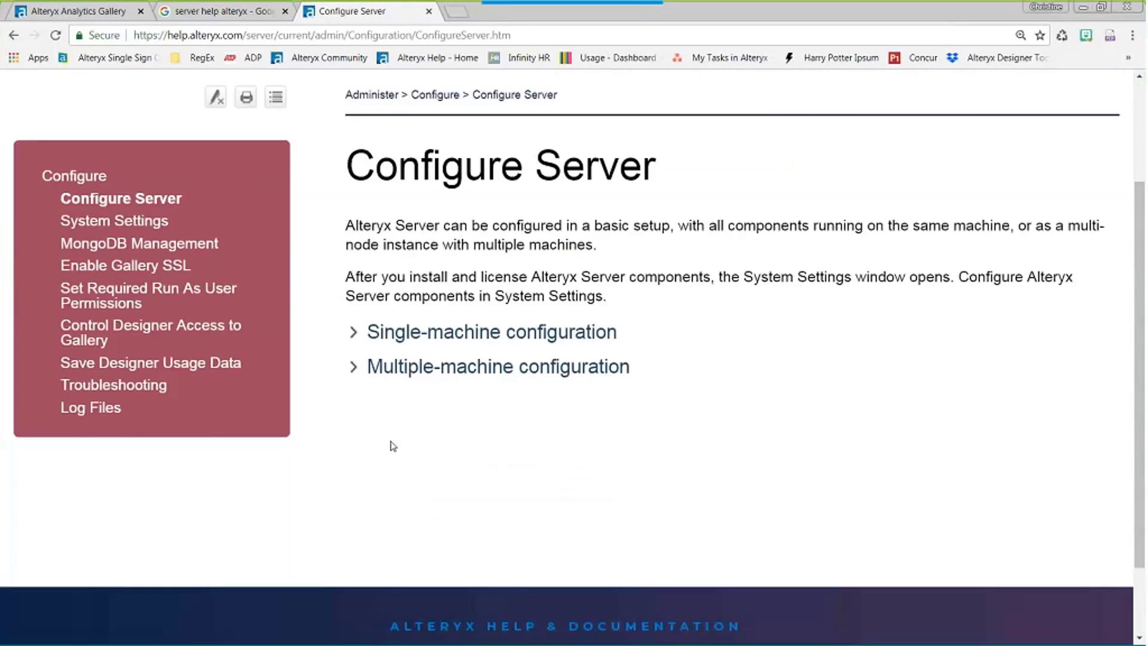
scroll(394, 446, up, 3)
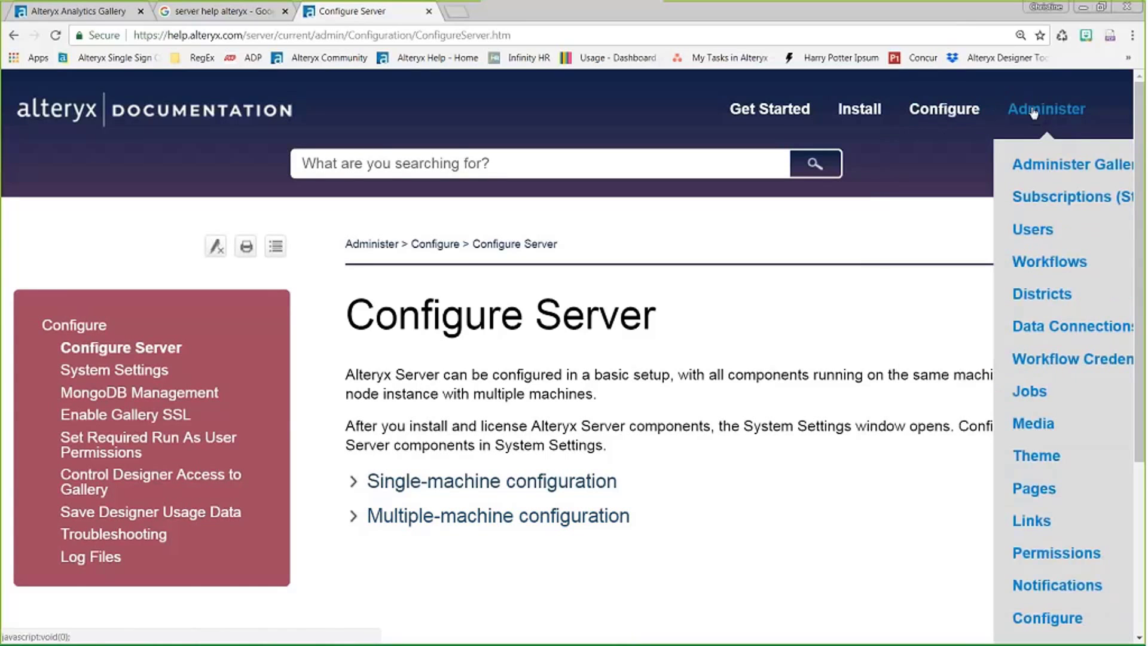
mouse_move(934, 114)
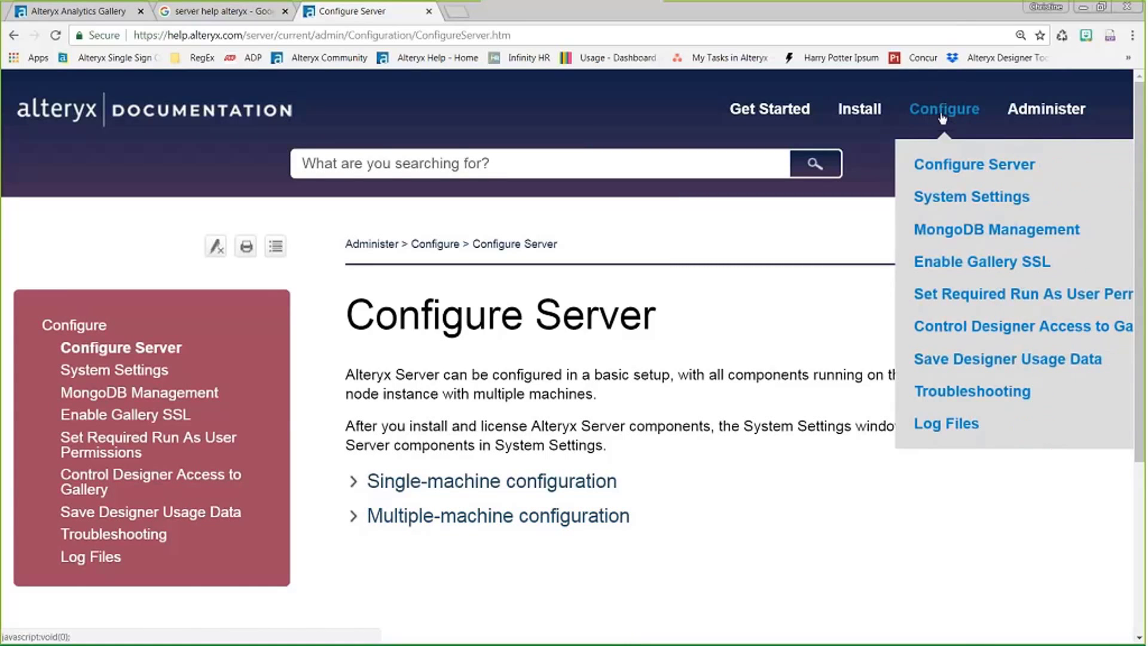
mouse_move(852, 113)
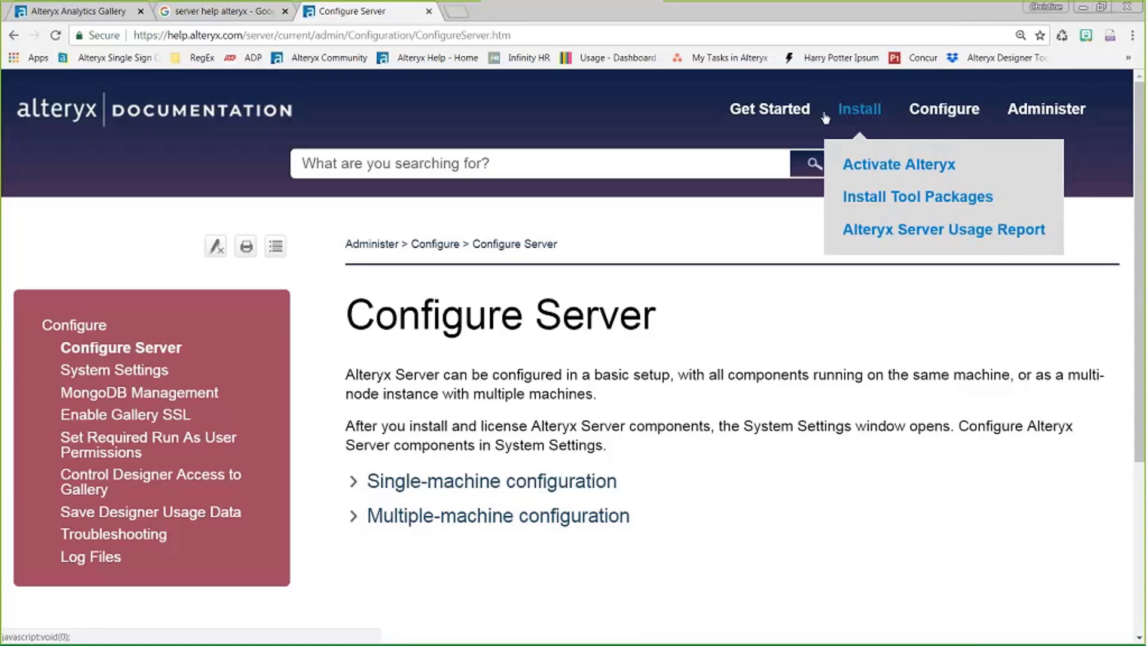
mouse_move(1046, 112)
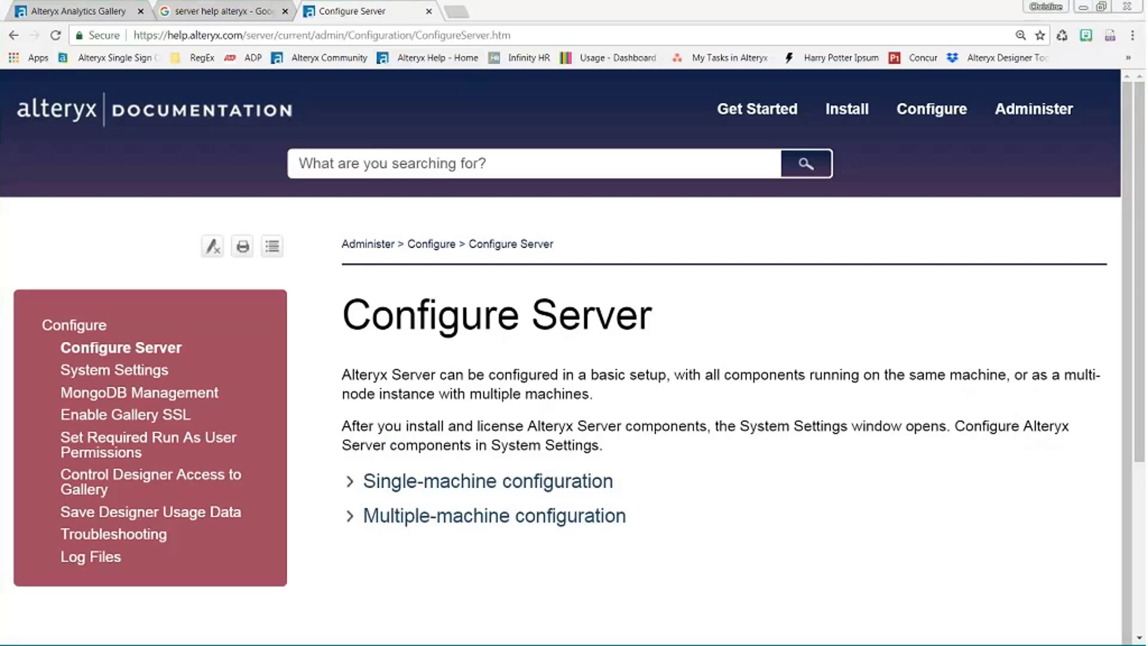
- Open the company's localhost gallery in a new tab and go to the Airline Metrics collection
click(96, 14)
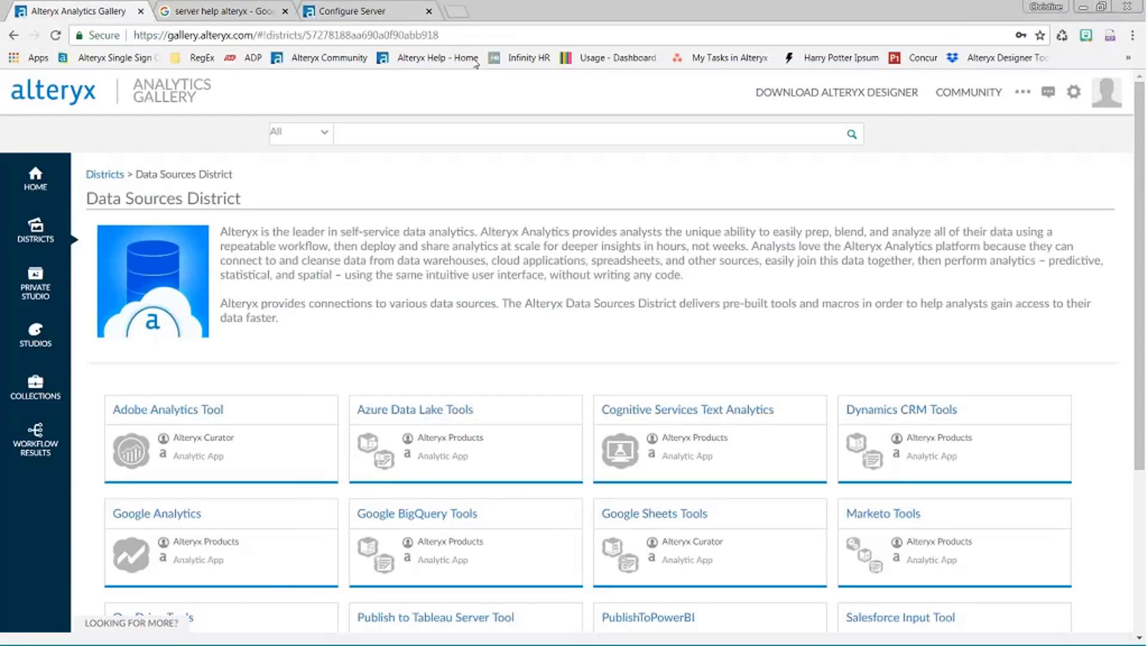
key(ctrl+t)
text(galler)
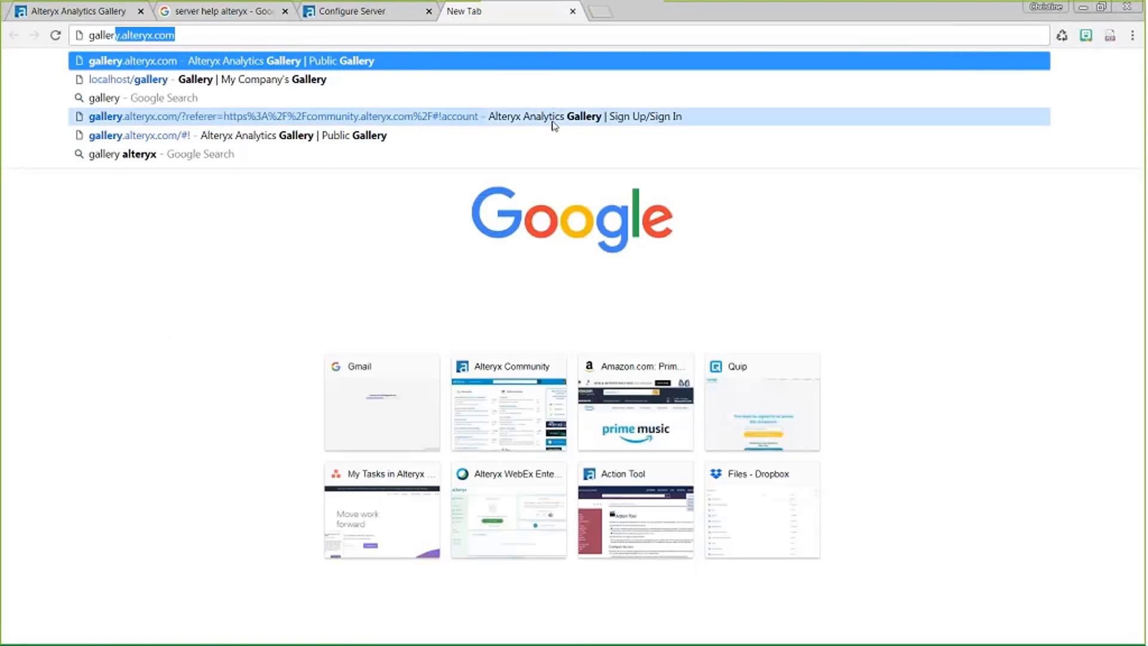
text(y)
click(183, 81)
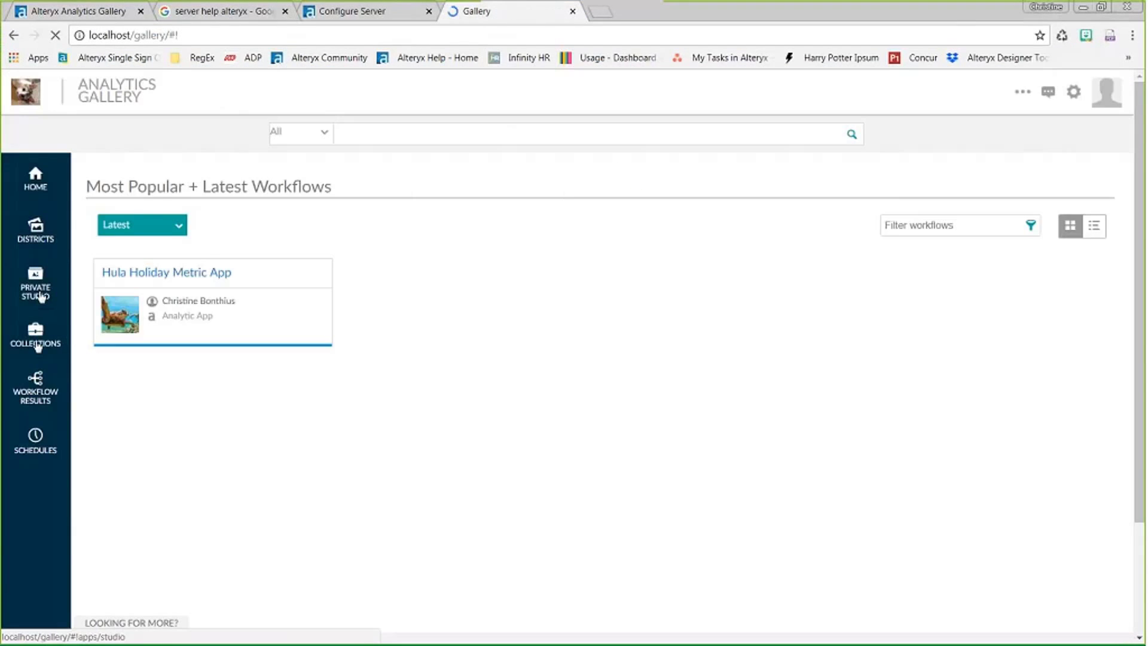
click(36, 344)
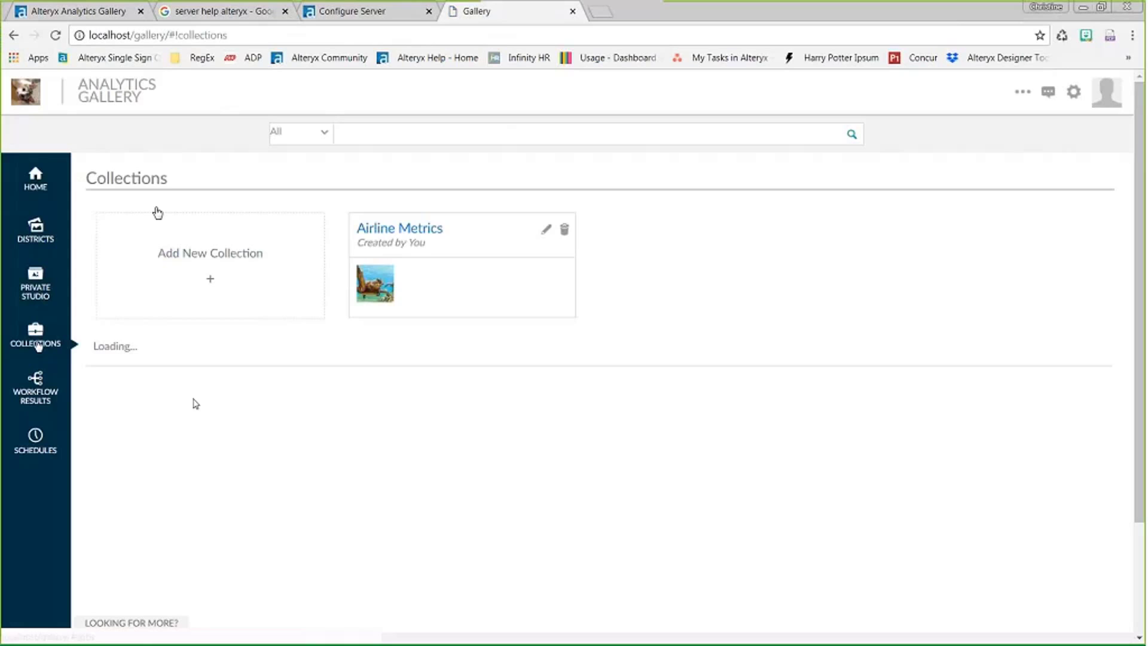
click(435, 256)
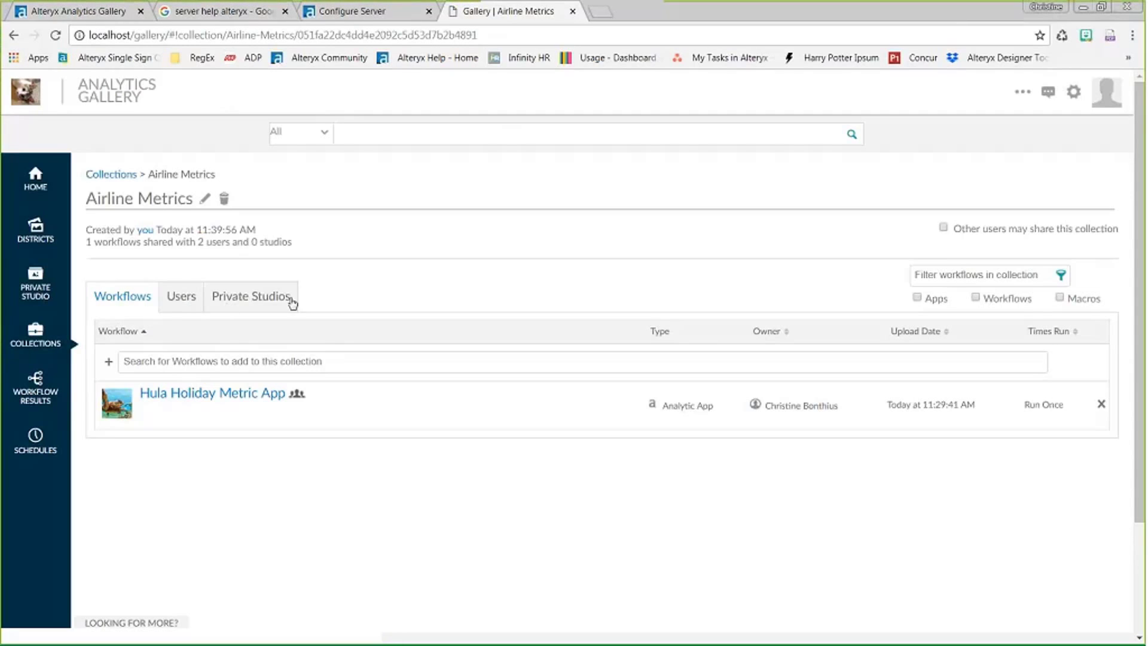
- Check the Airline Metrics collection's Users and Private Studios lists: two shared users and no studios
click(179, 302)
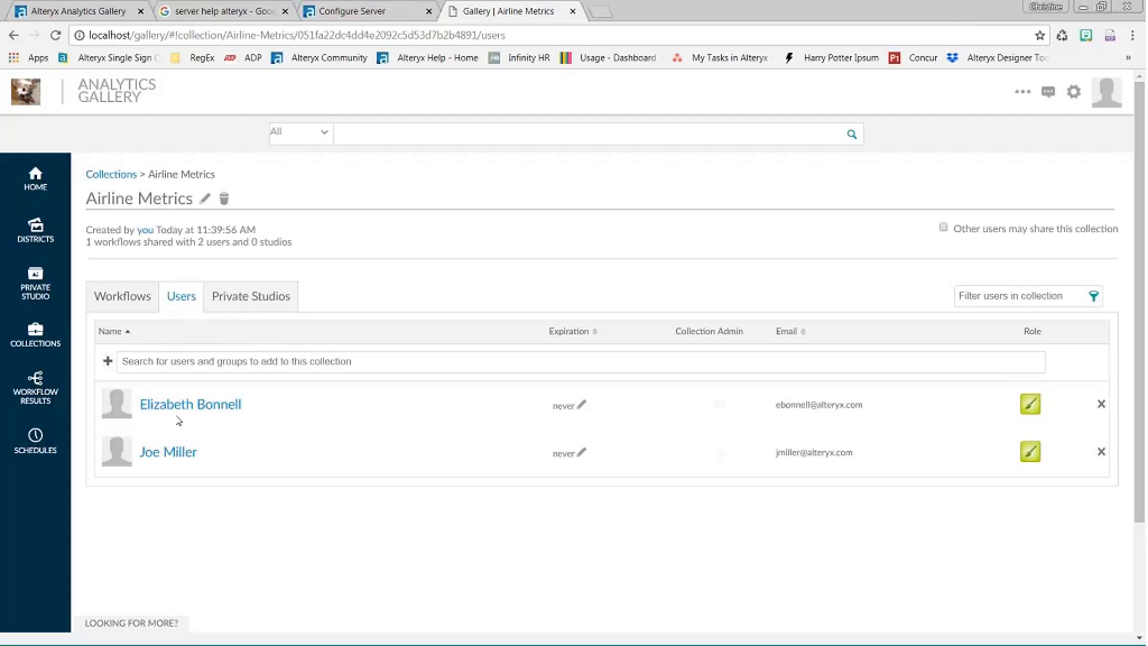
click(241, 302)
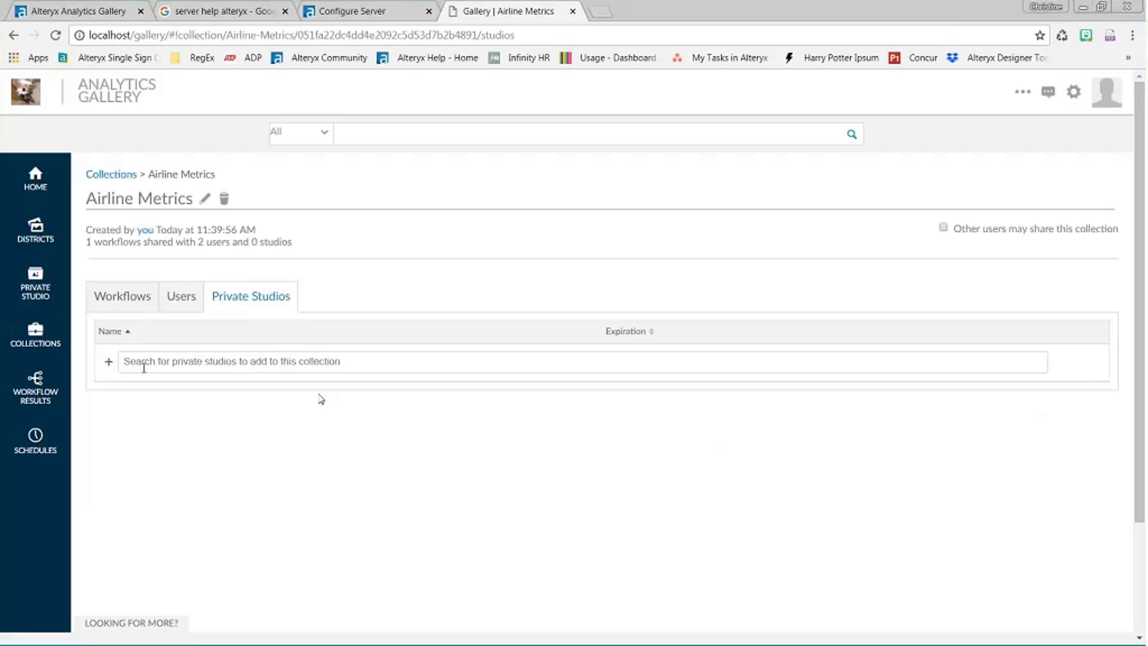
click(182, 297)
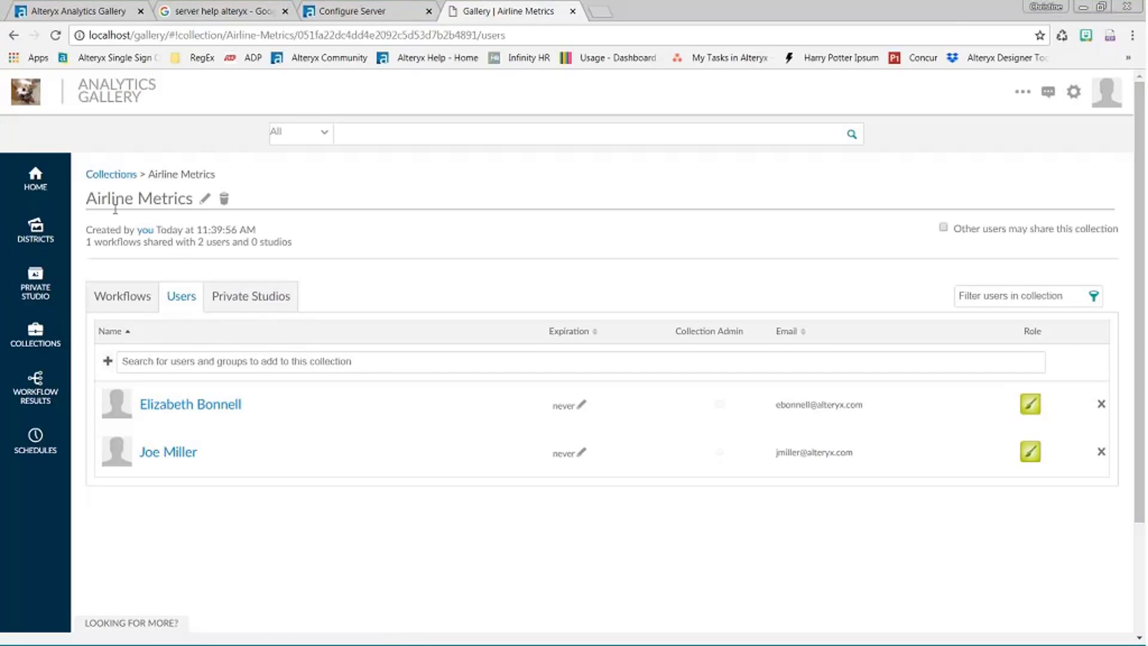
click(265, 294)
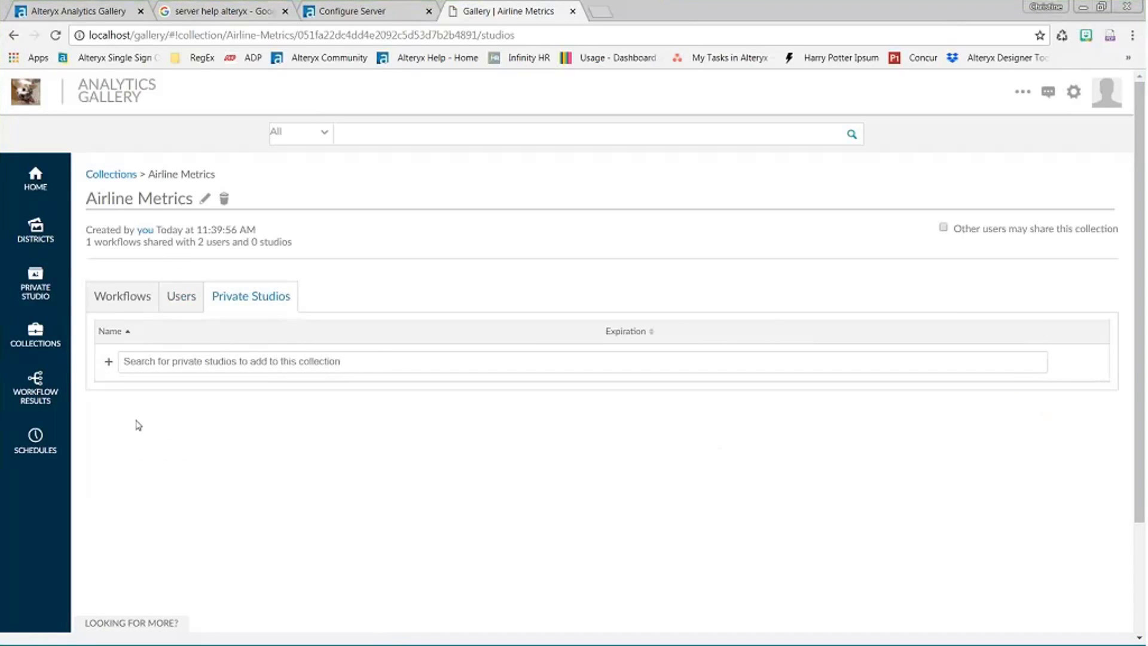
click(182, 299)
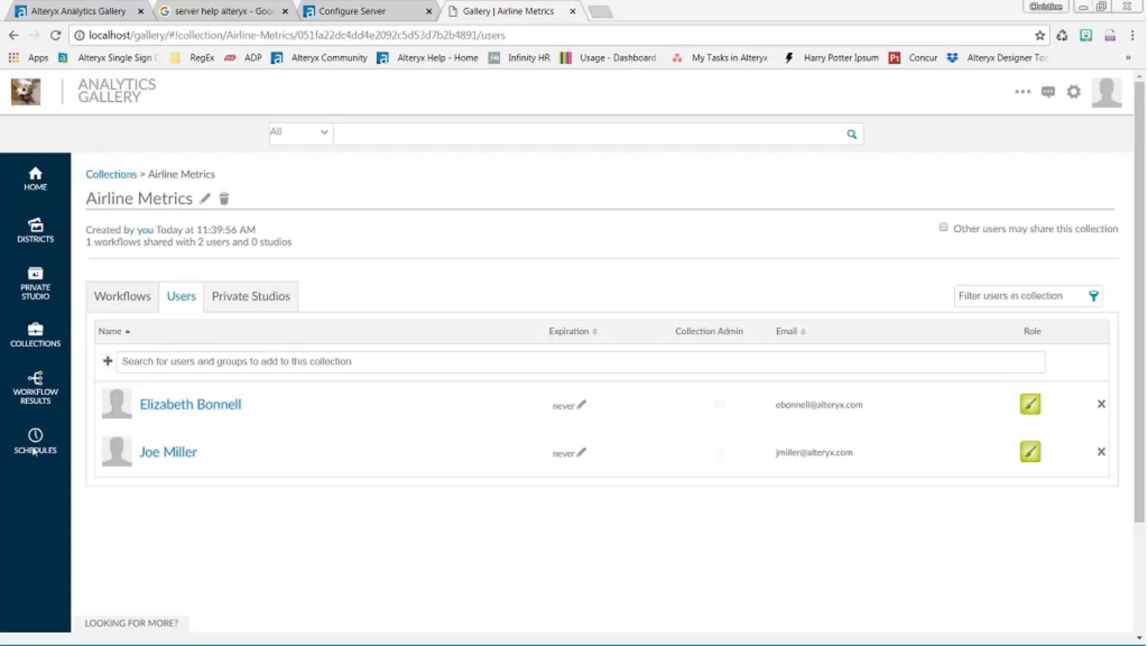
- Review the Airline Metrics collection's two shared users, both with non-expiring access
click(34, 449)
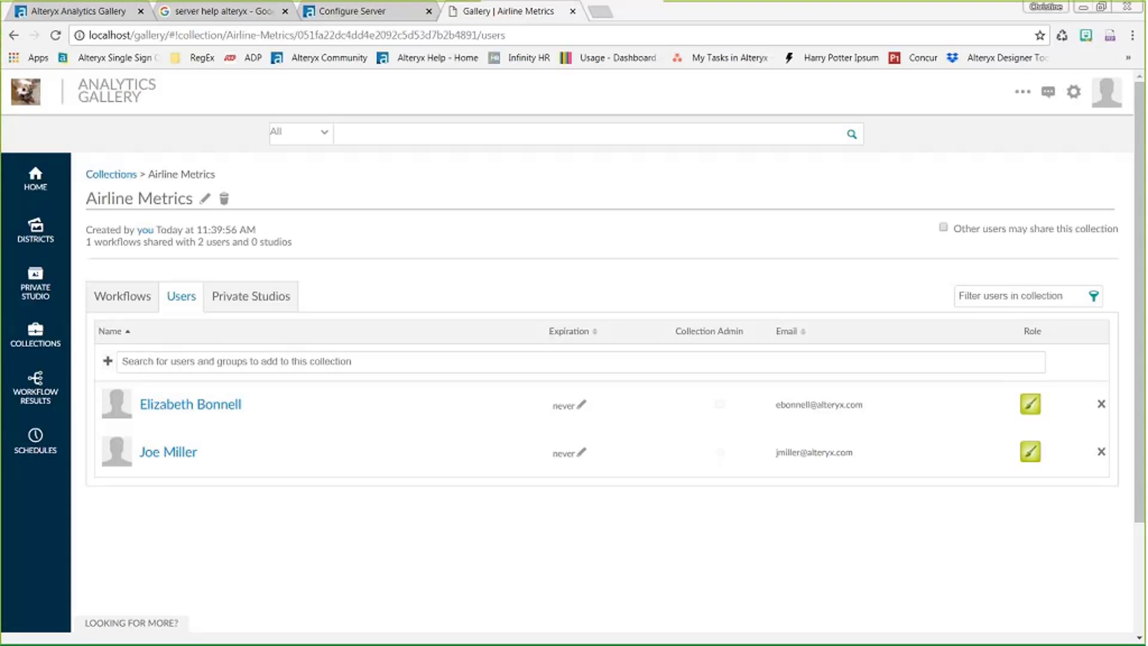